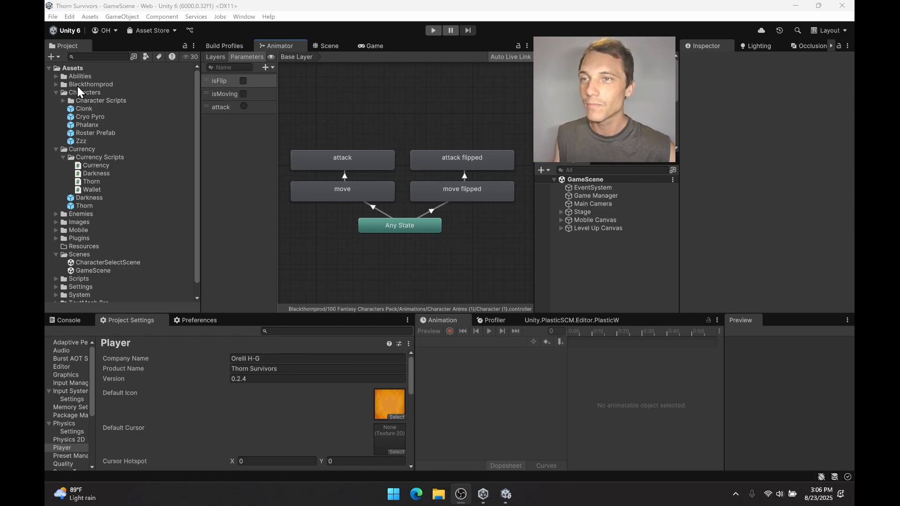
Open the Character (1) prefab for editing from the Prefabs folder of the 100 Fantasy Characters Pack.
click(56, 93)
click(55, 84)
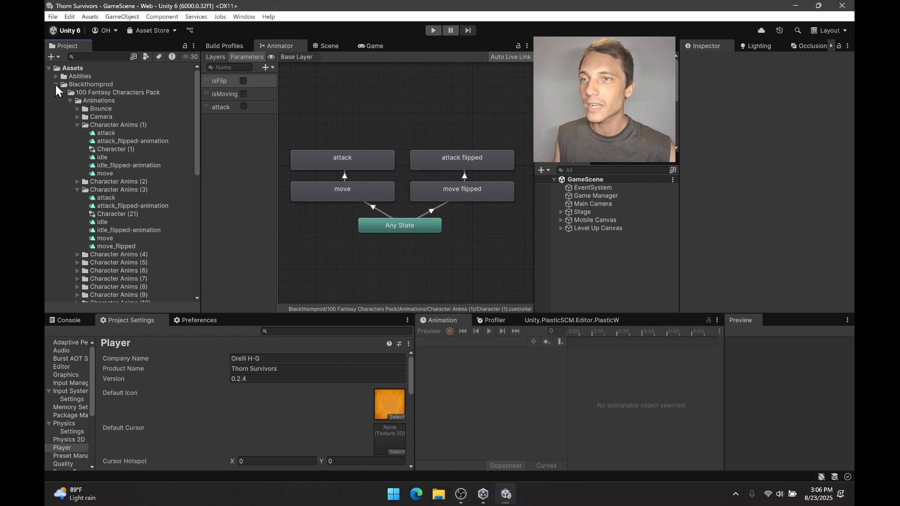
click(63, 93)
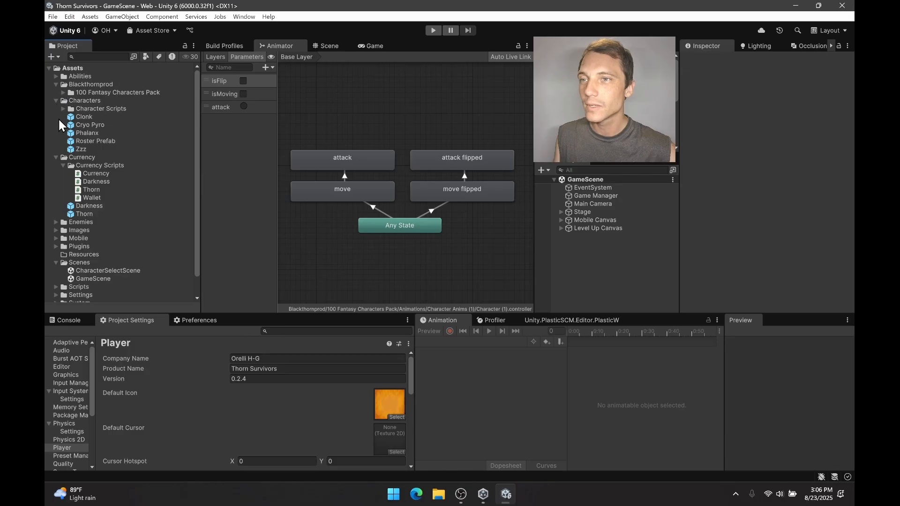
click(63, 93)
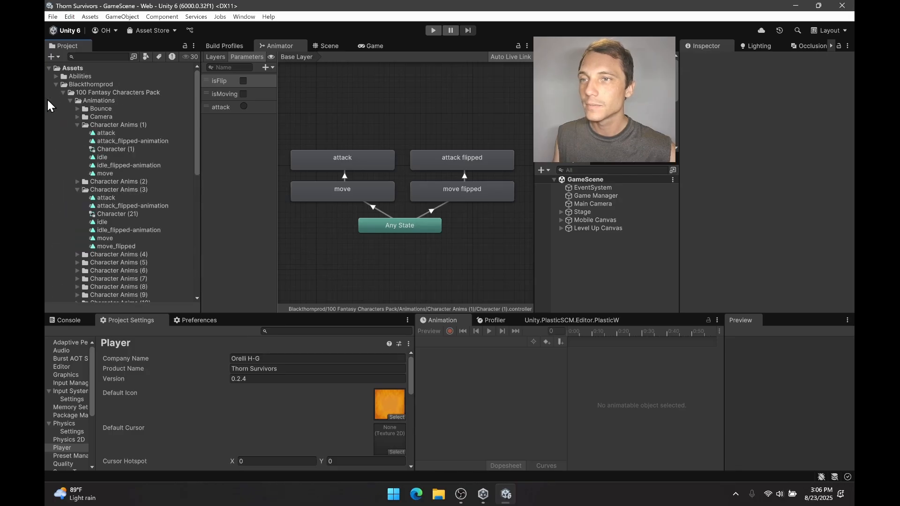
click(76, 125)
click(78, 141)
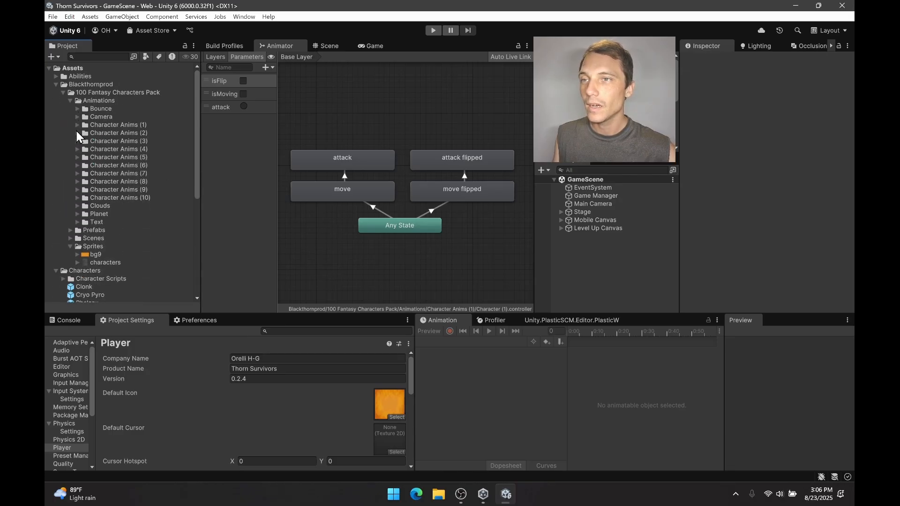
click(70, 100)
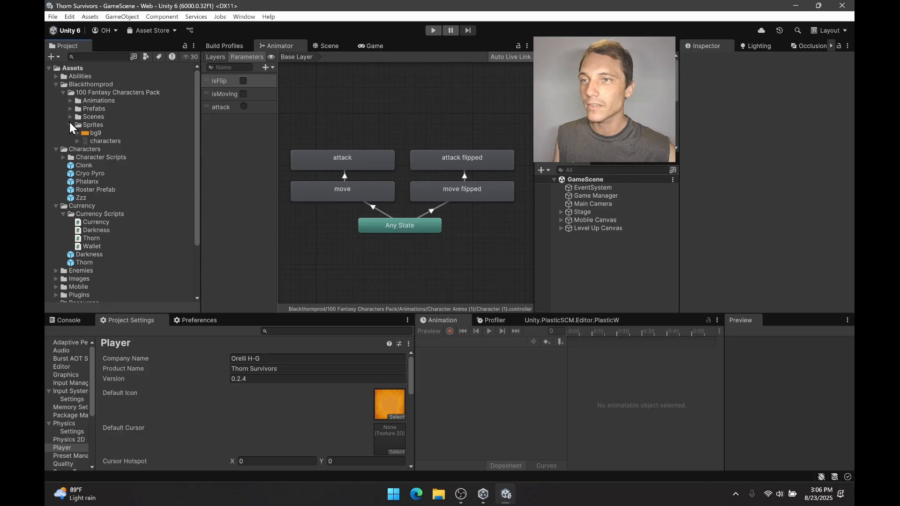
click(71, 110)
click(99, 118)
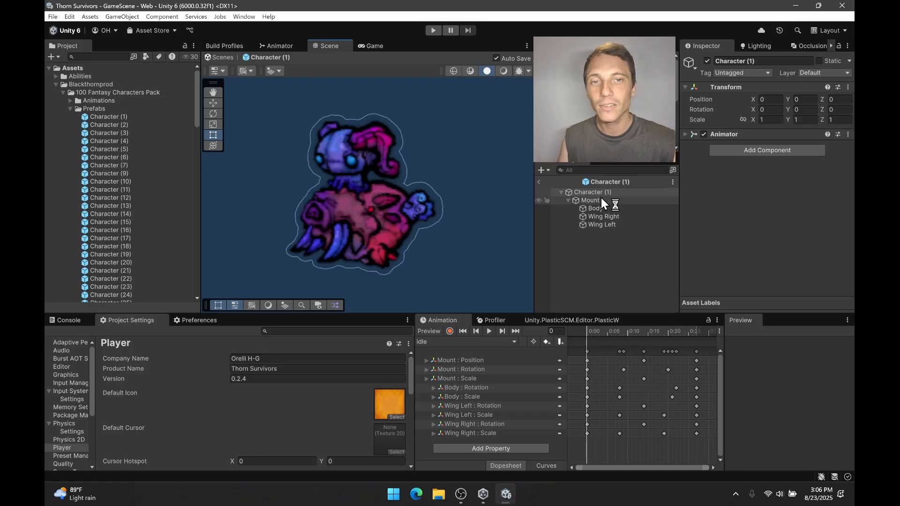
Inspect the prefab's Mount, Body, Wing Right and Wing Left parts one after another.
click(605, 200)
click(610, 208)
click(614, 216)
click(611, 224)
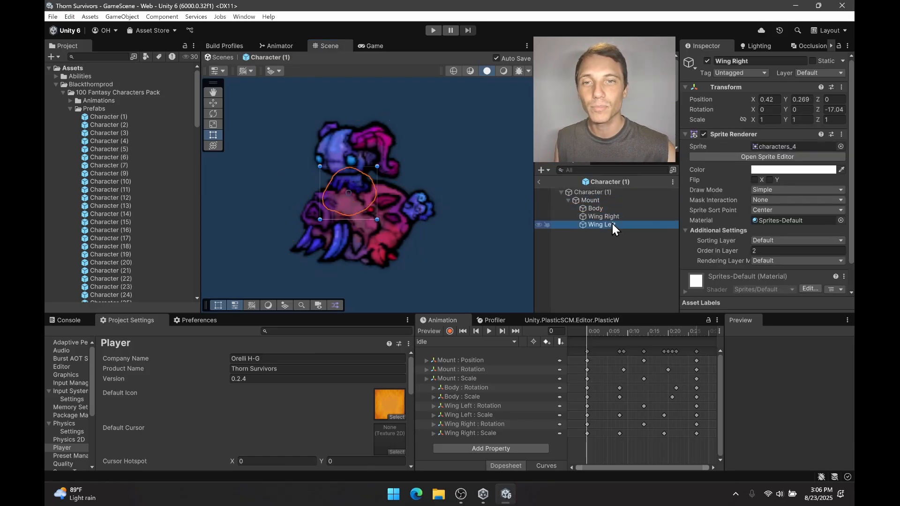
Try flipping only the Mount sprite on the X and Y axes, and clear both flips again.
click(608, 201)
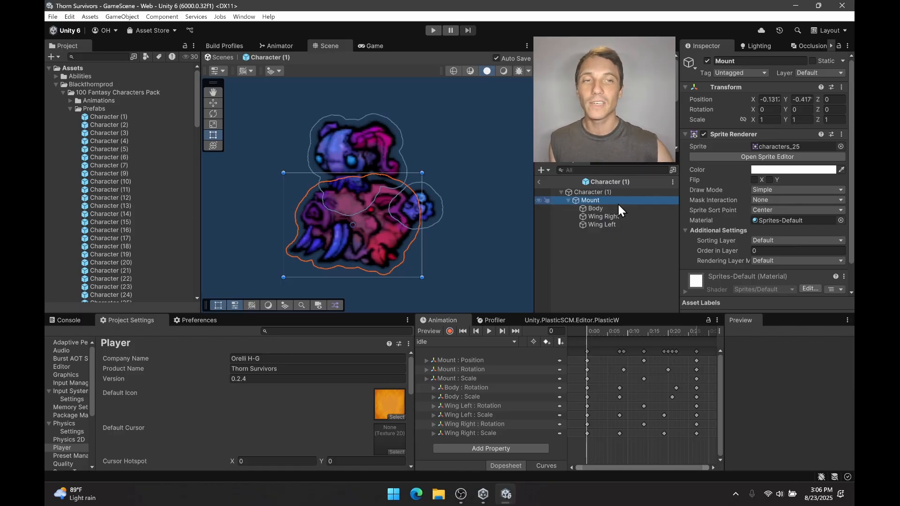
click(755, 180)
click(768, 180)
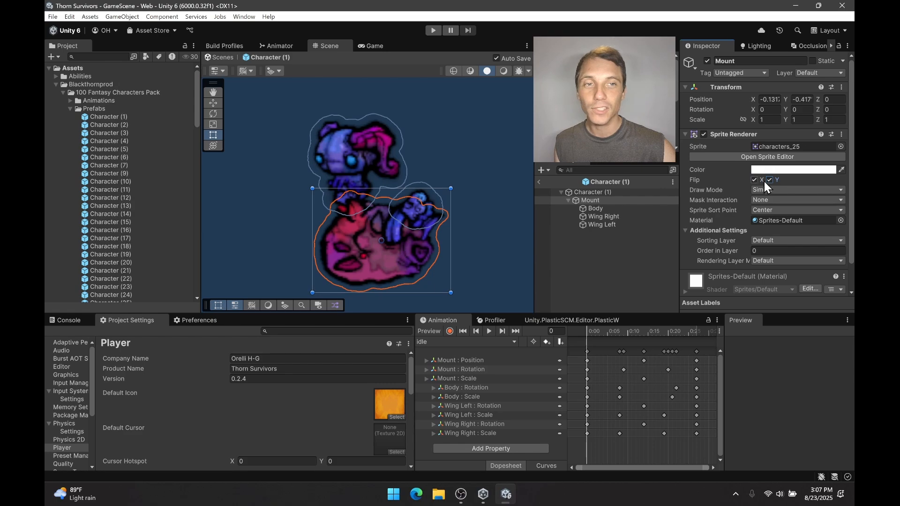
click(769, 180)
click(755, 180)
click(755, 180)
click(754, 180)
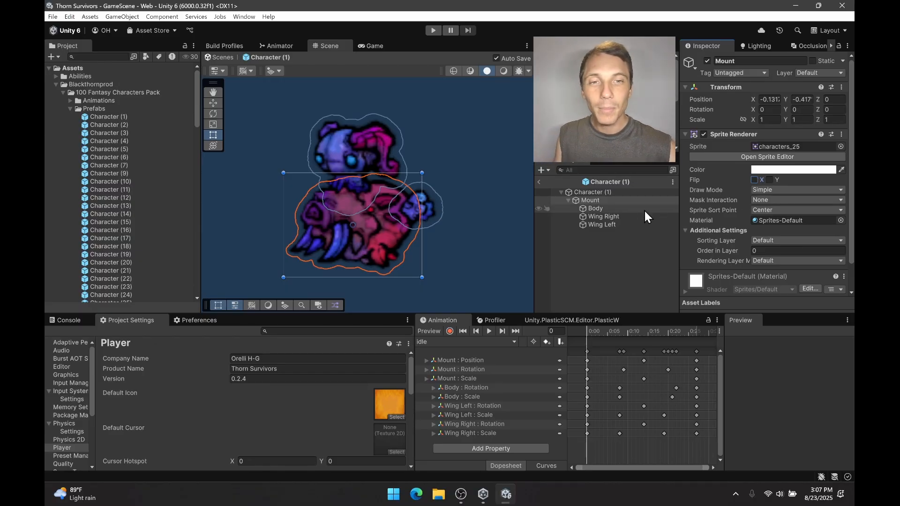
Try flipping the Mount, Body, Wing Right and Wing Left sprites together on X, switching the flip on and off to compare.
shift+click(621, 225)
click(754, 180)
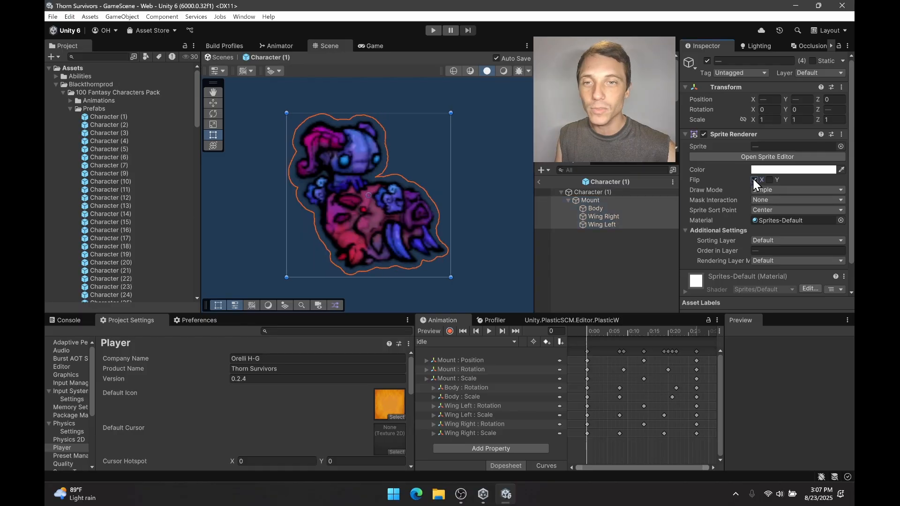
click(754, 179)
click(754, 179)
click(754, 180)
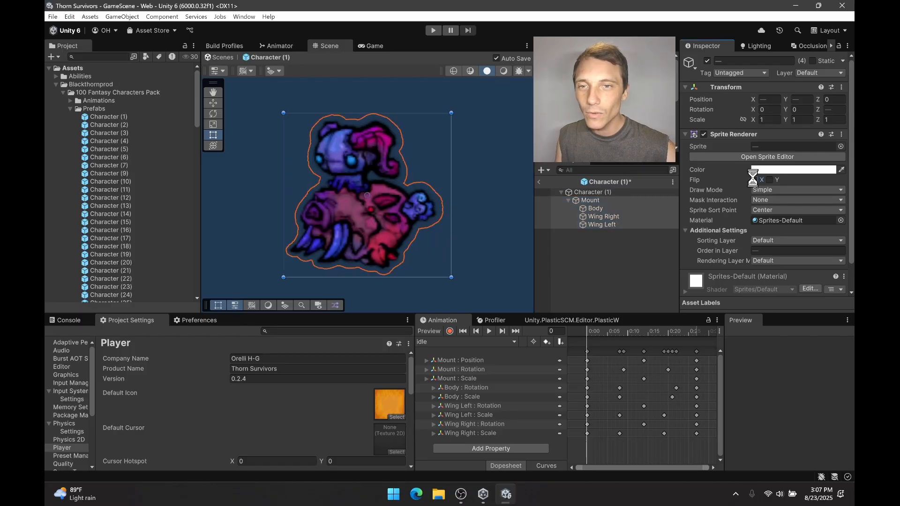
click(754, 180)
click(754, 179)
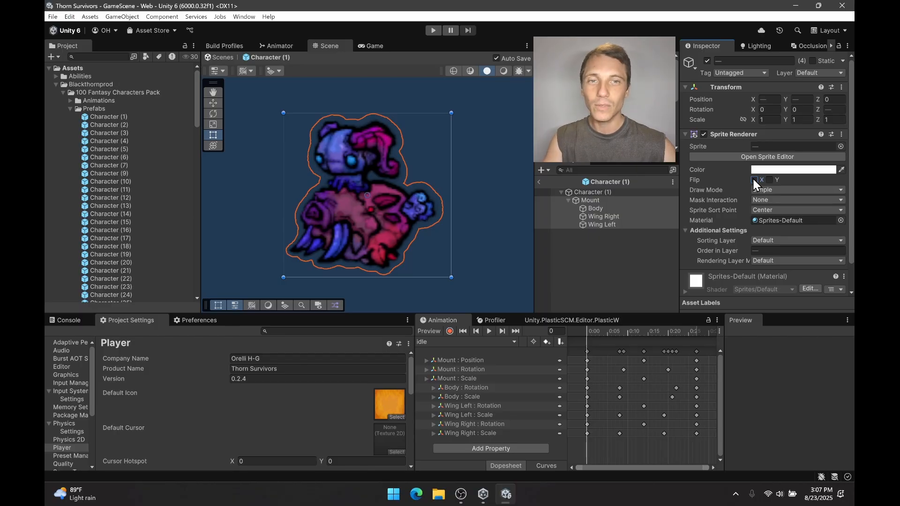
click(754, 180)
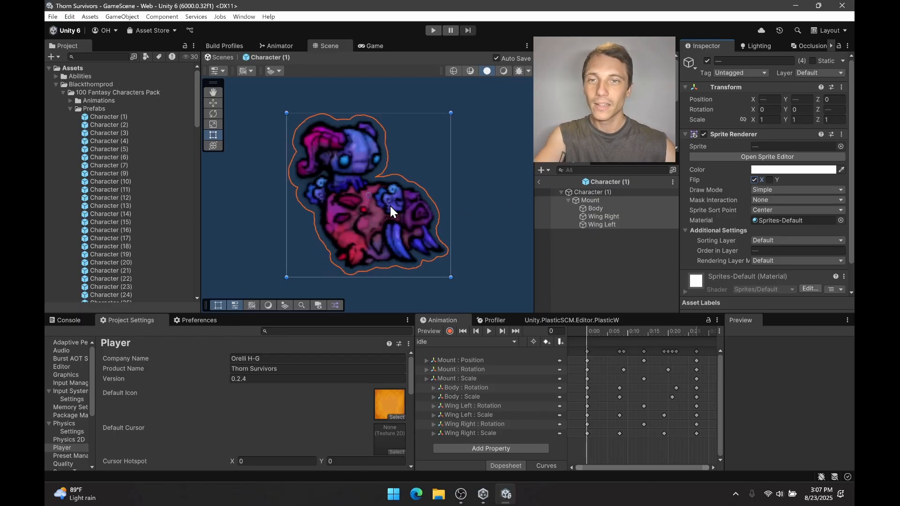
click(752, 180)
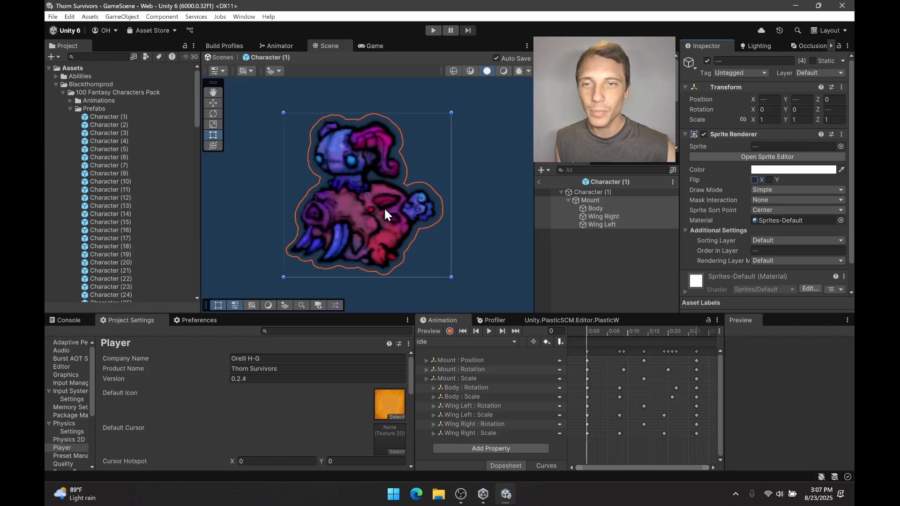
click(754, 180)
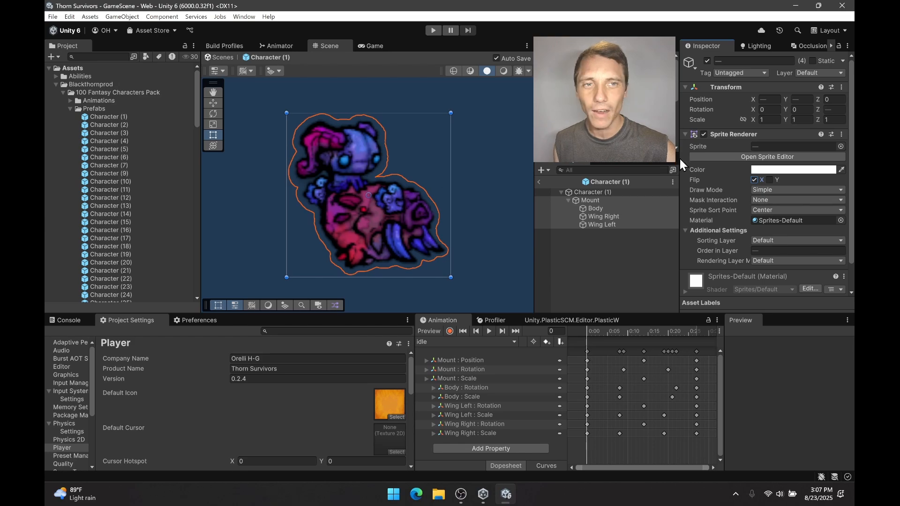
click(756, 180)
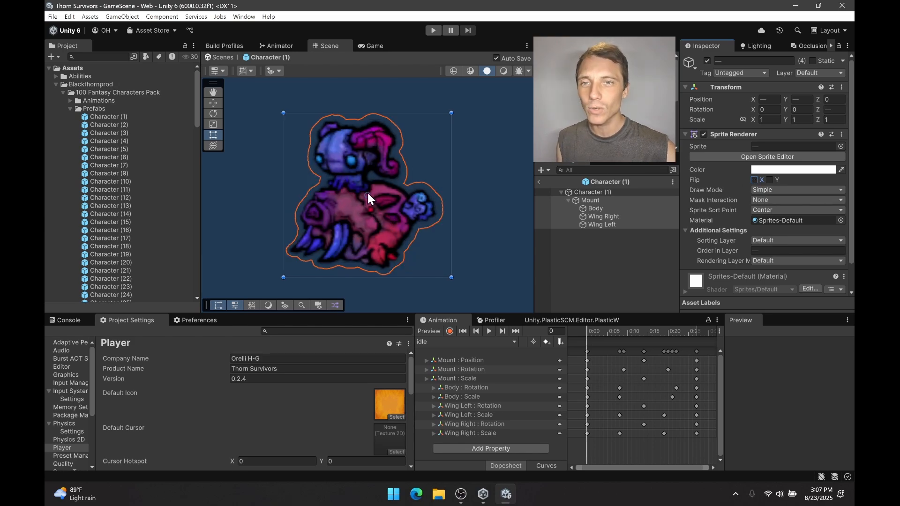
click(761, 181)
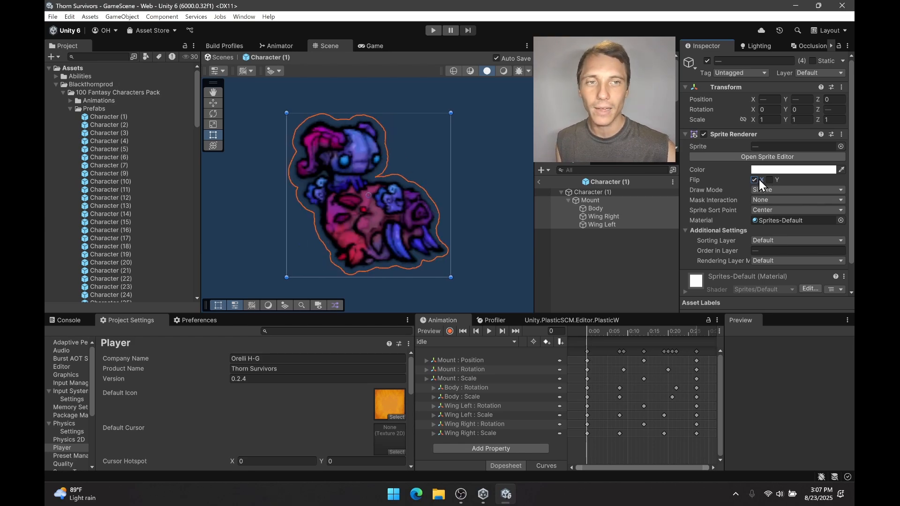
click(758, 179)
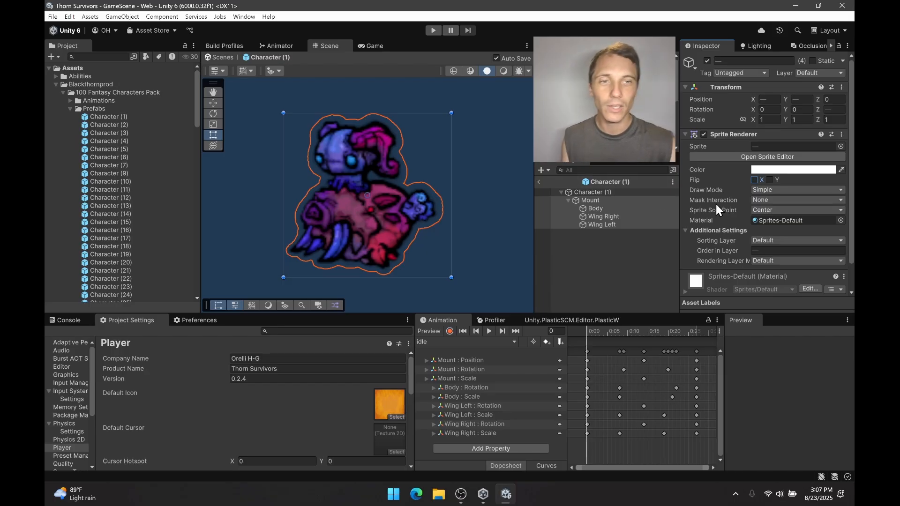
Try the X flip on all four sprites with Sprite Sort Point set to Pivot, and restore the sort point to Center.
click(764, 210)
click(776, 233)
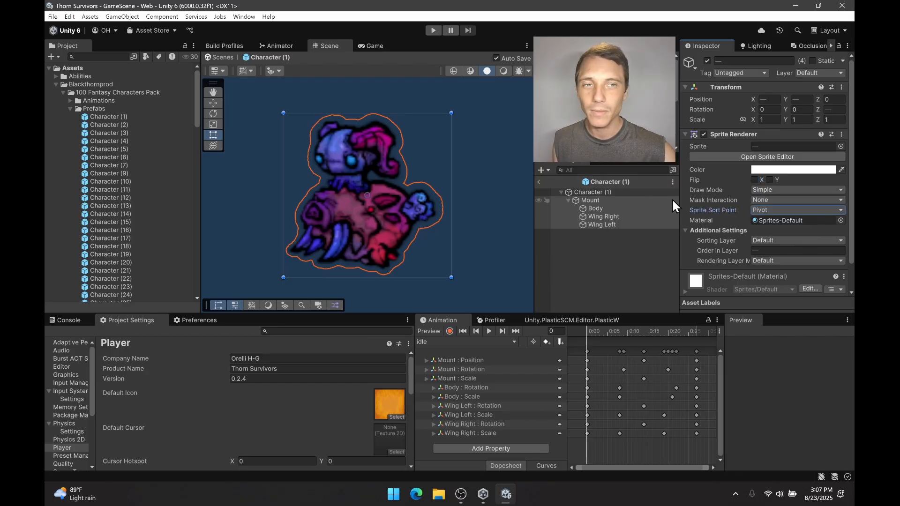
click(755, 180)
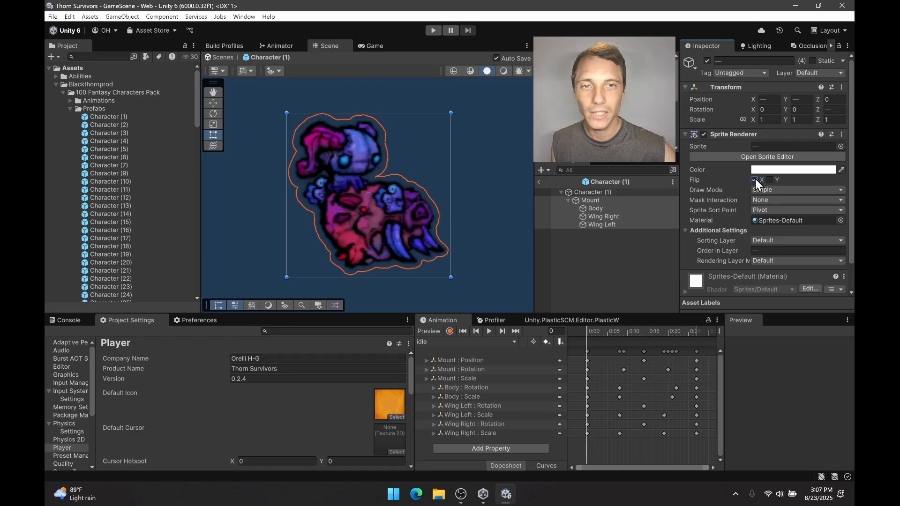
click(755, 180)
click(755, 179)
click(755, 179)
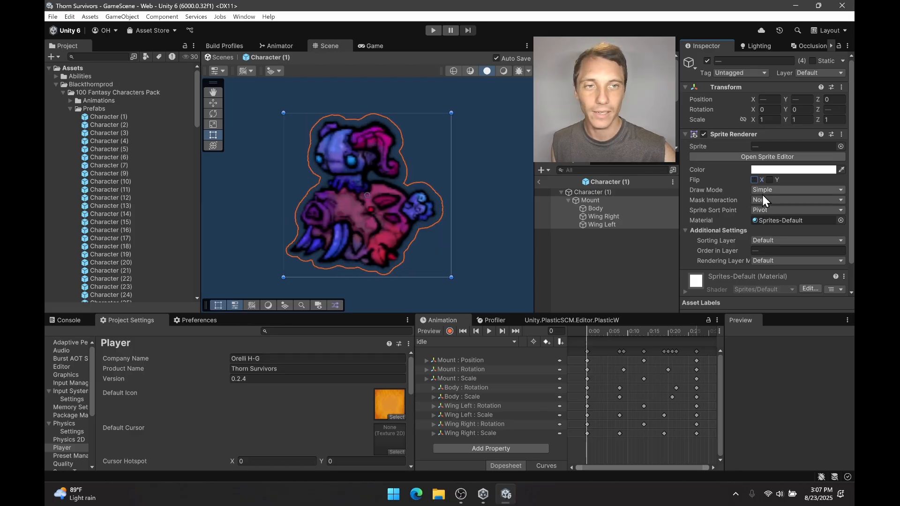
click(768, 211)
click(635, 269)
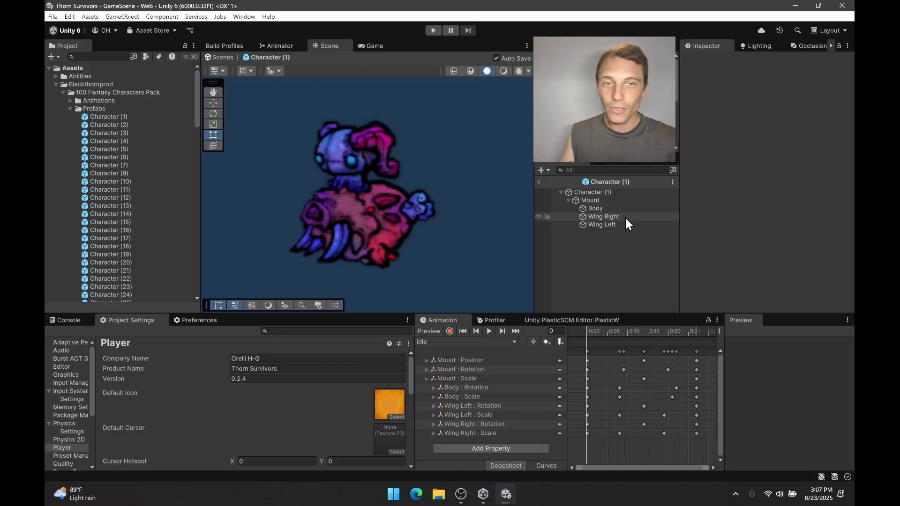
Try mirroring the whole character by setting the Mount's Y rotation to 180, and clear that rotation again.
click(607, 193)
click(607, 199)
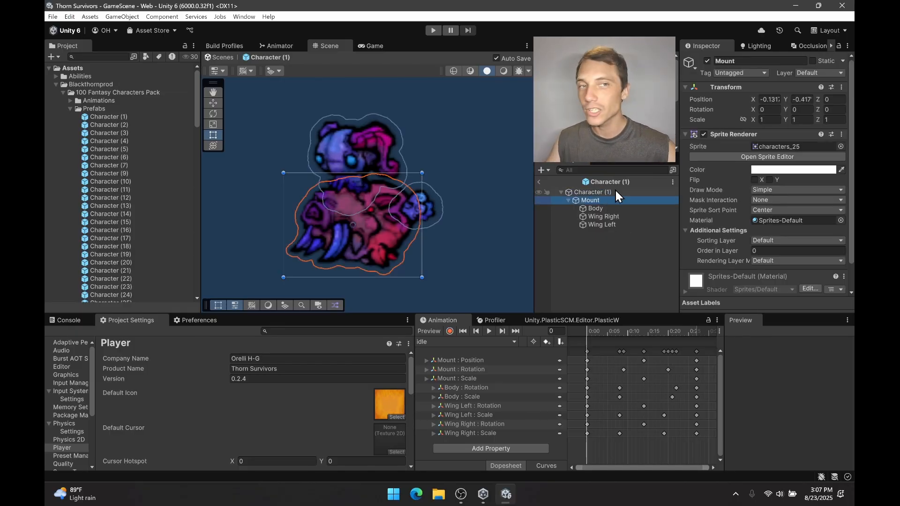
click(793, 109)
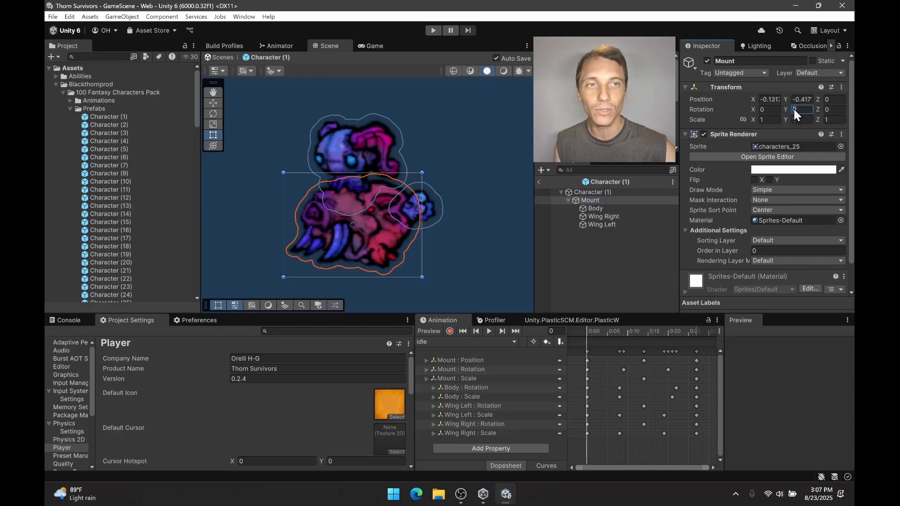
text(180)
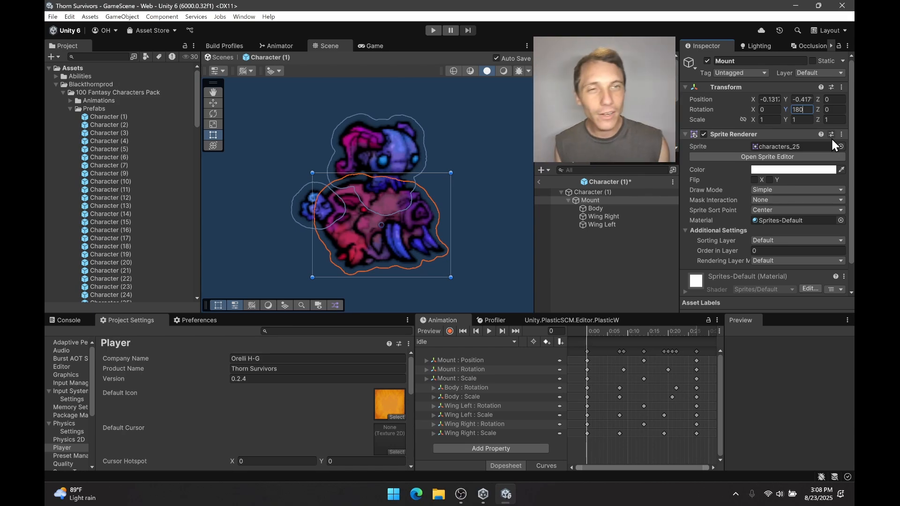
key(BackSpace)
key(BackSpace)
key(BackSpace)
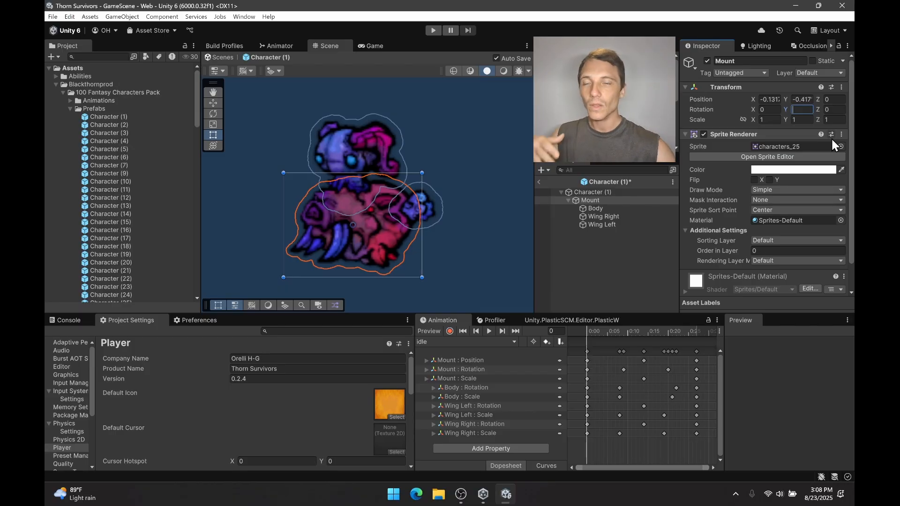
click(591, 291)
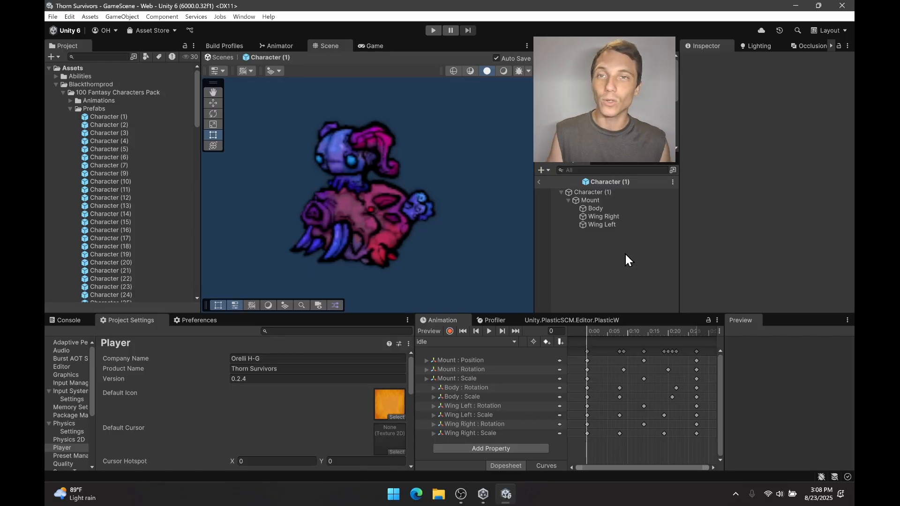
Locate the motion clip of the move flipped animator state in the project and view the idle_flipped-animation clip.
click(70, 108)
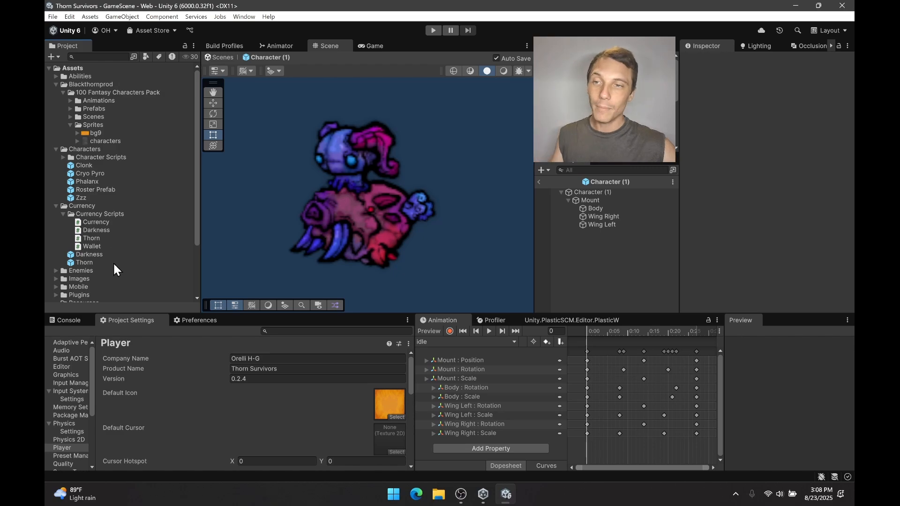
click(114, 255)
click(274, 45)
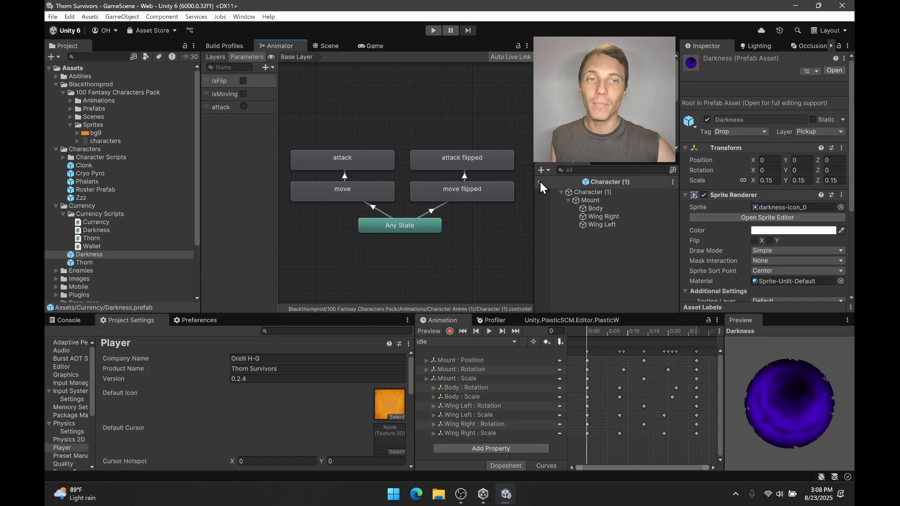
click(459, 193)
click(785, 86)
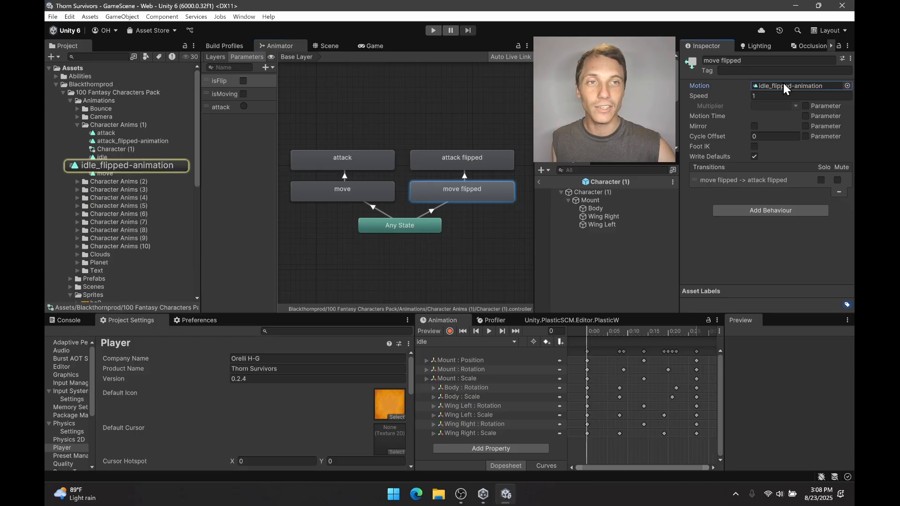
click(121, 166)
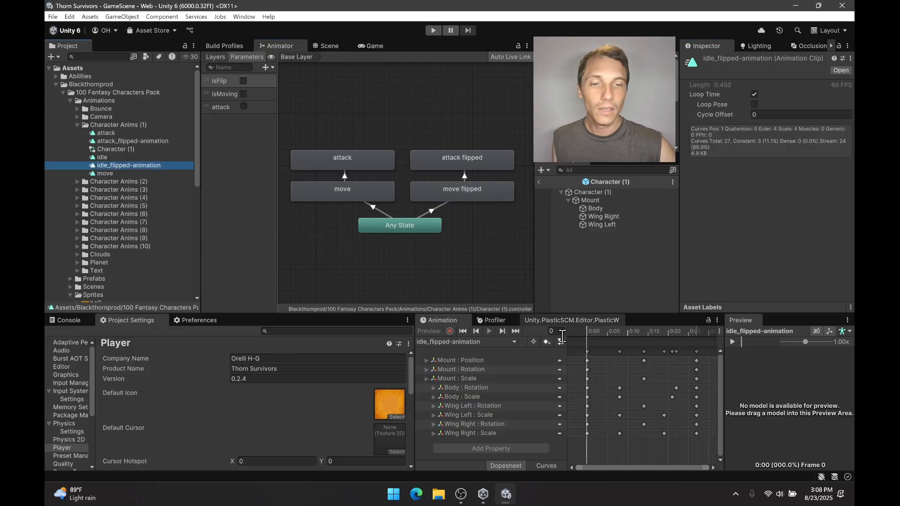
Select the Character (1) root object and show the prefab in the Scene view.
click(591, 201)
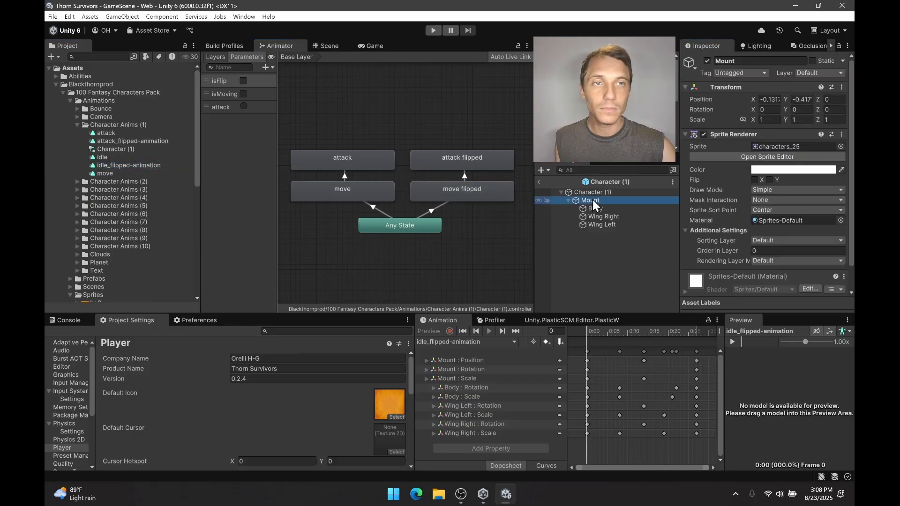
click(477, 236)
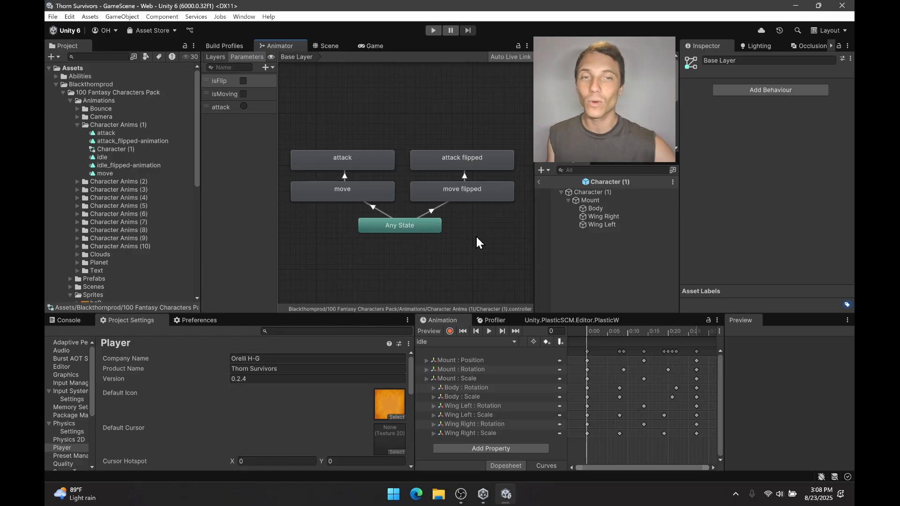
click(602, 192)
click(339, 45)
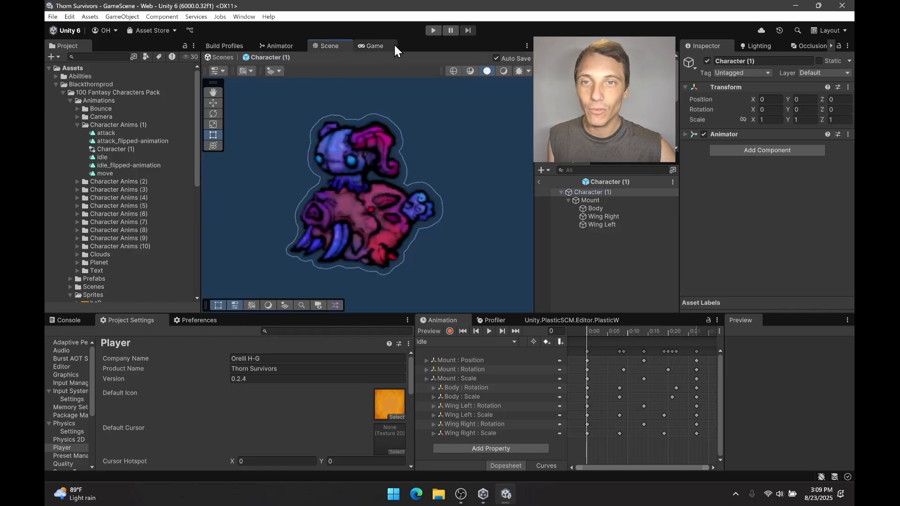
Open the Cryo Pyro prefab from the Characters folder and view its list of animation clips.
scroll(103, 237, down, 10)
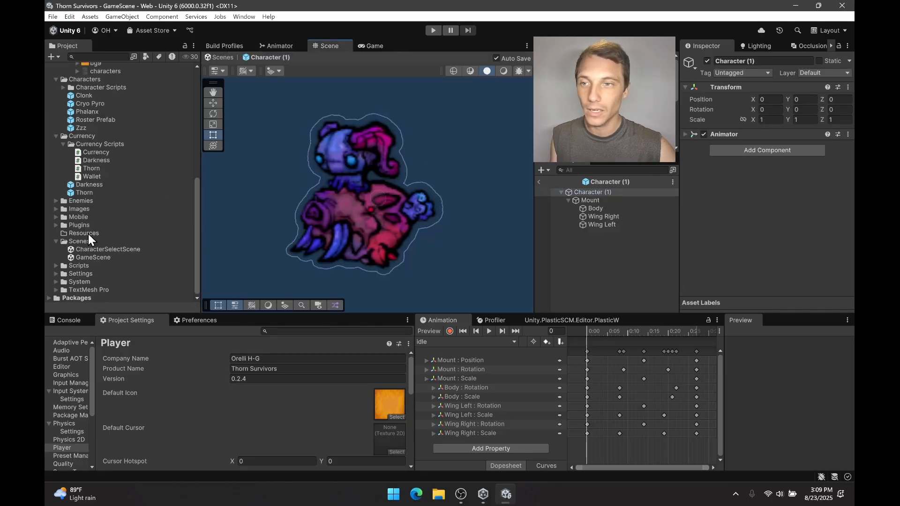
double_click(94, 192)
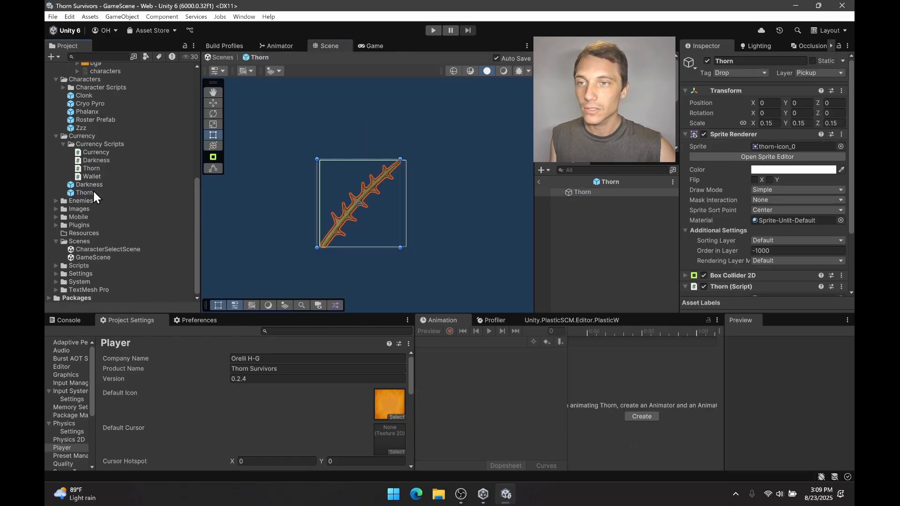
click(57, 136)
click(90, 161)
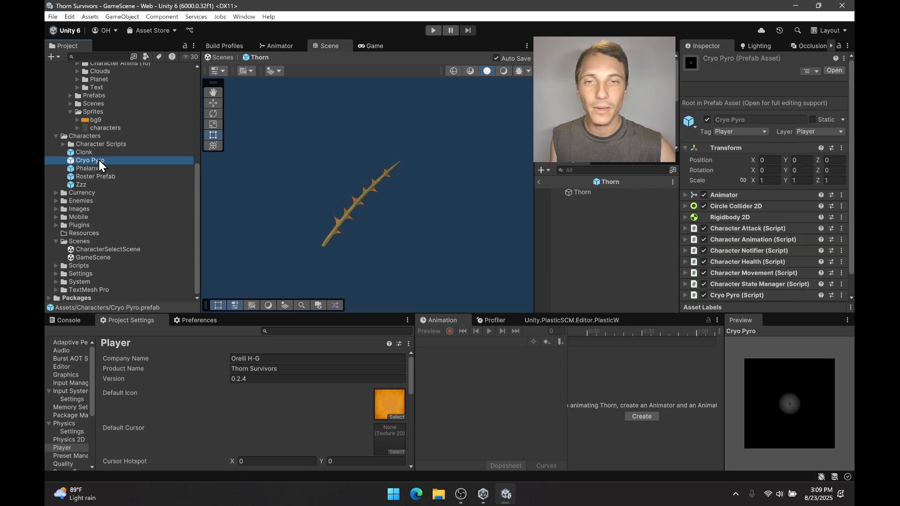
double_click(98, 160)
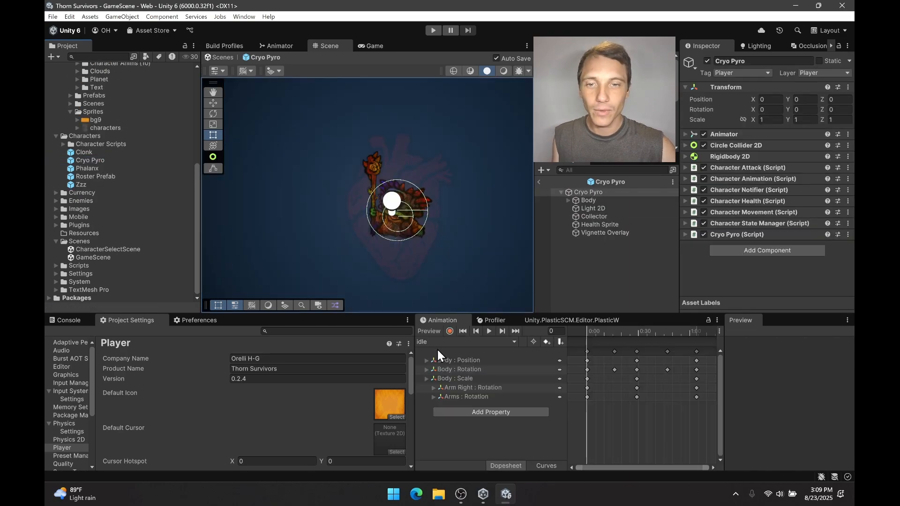
scroll(416, 225, up, 2)
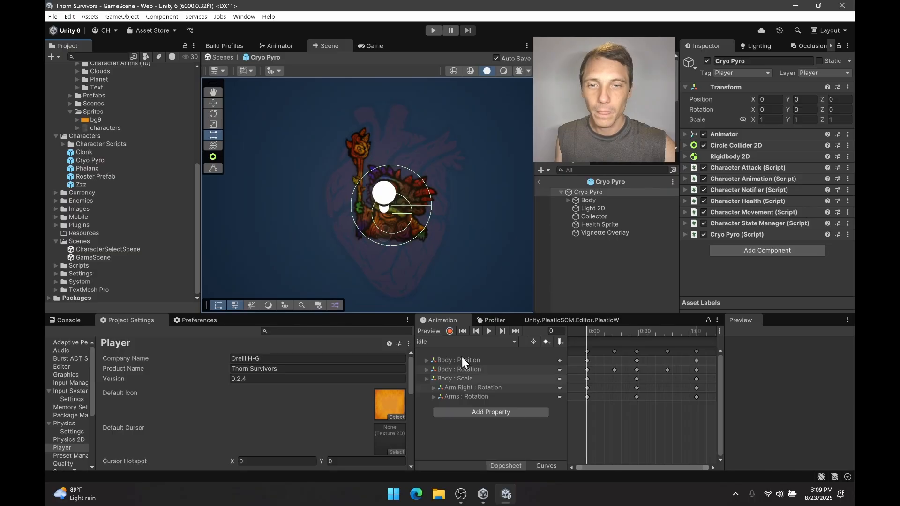
click(468, 342)
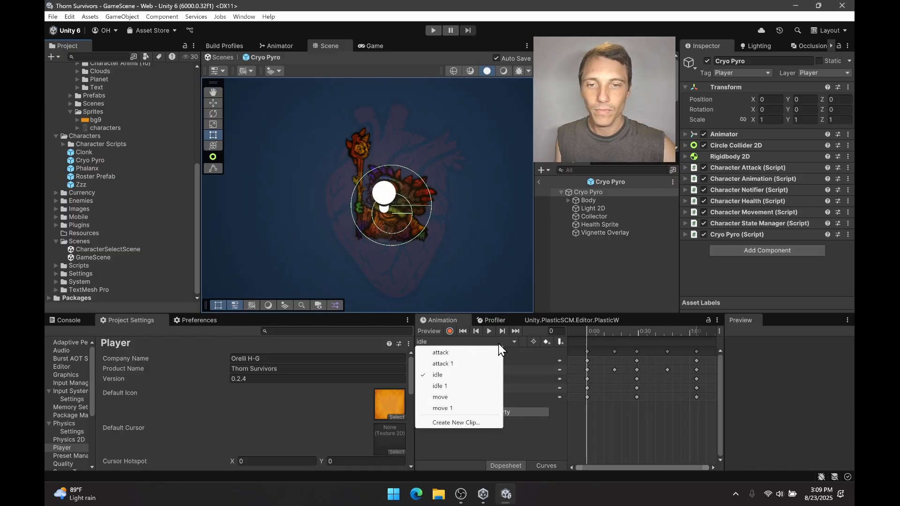
click(568, 274)
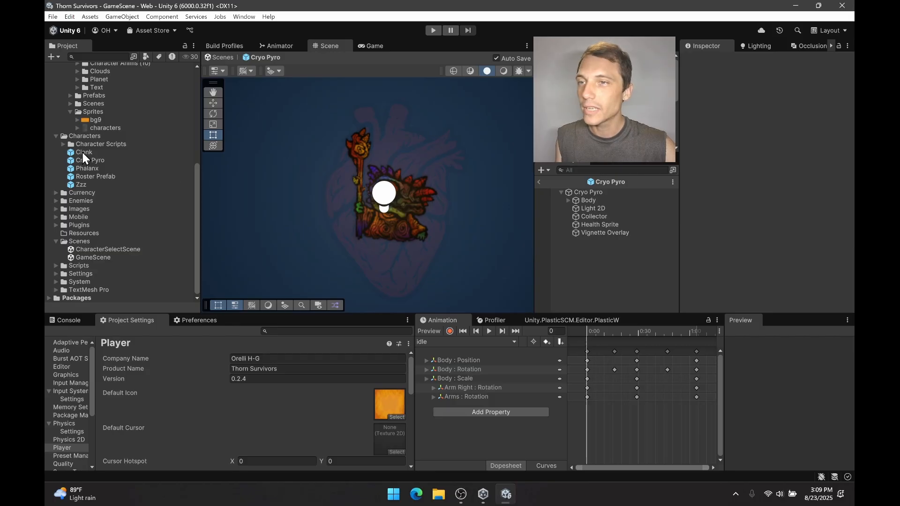
Collapse the Characters, Blackthornprod and Scenes folders and open the Slug prefab from the Enemies folder.
click(56, 137)
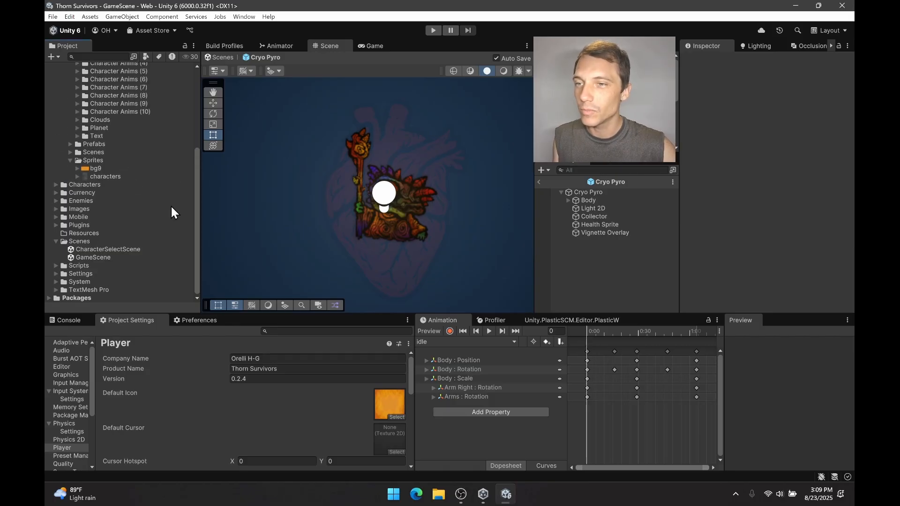
scroll(109, 213, up, 5)
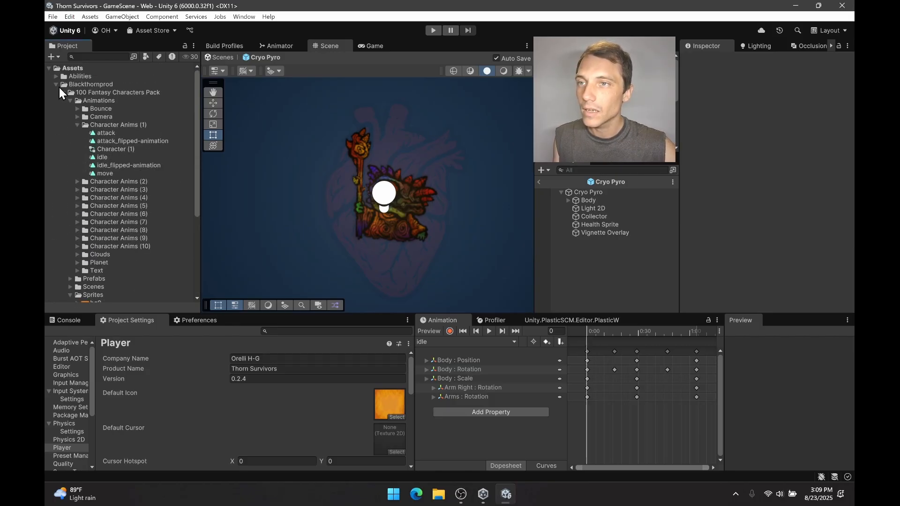
click(56, 85)
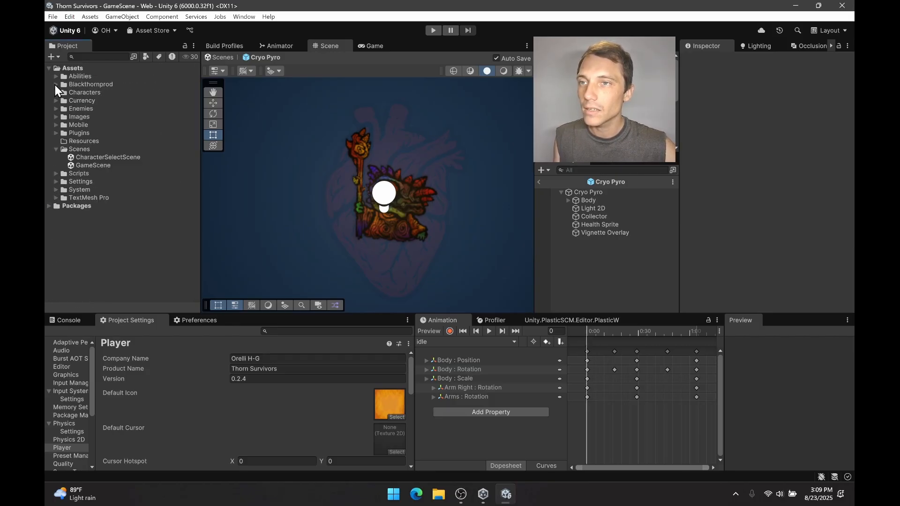
click(60, 151)
click(56, 150)
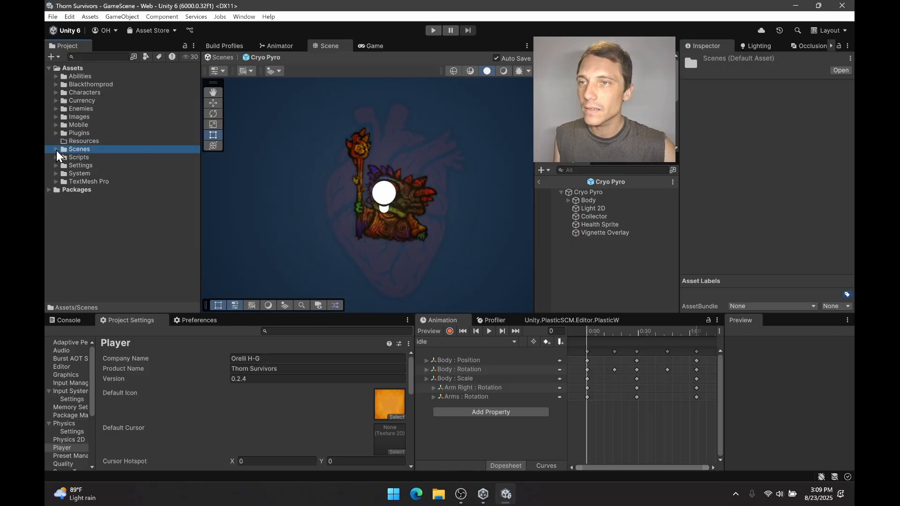
click(56, 109)
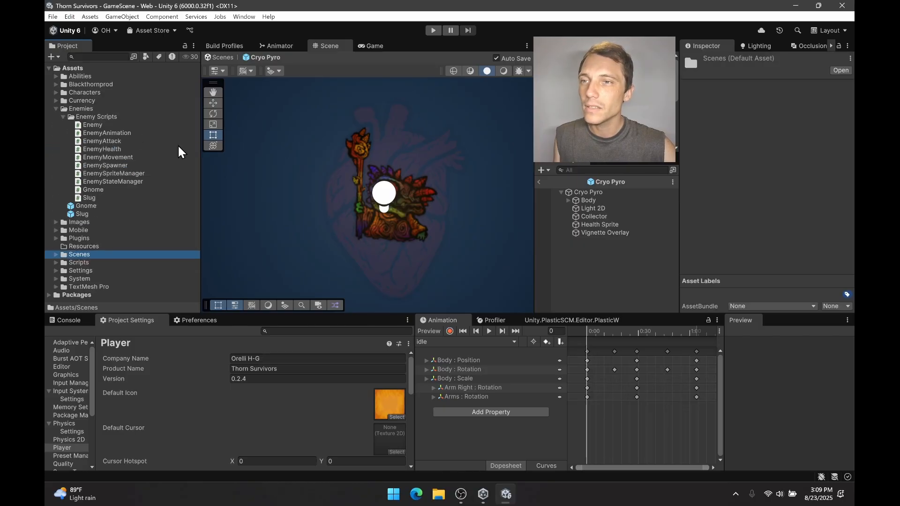
double_click(97, 214)
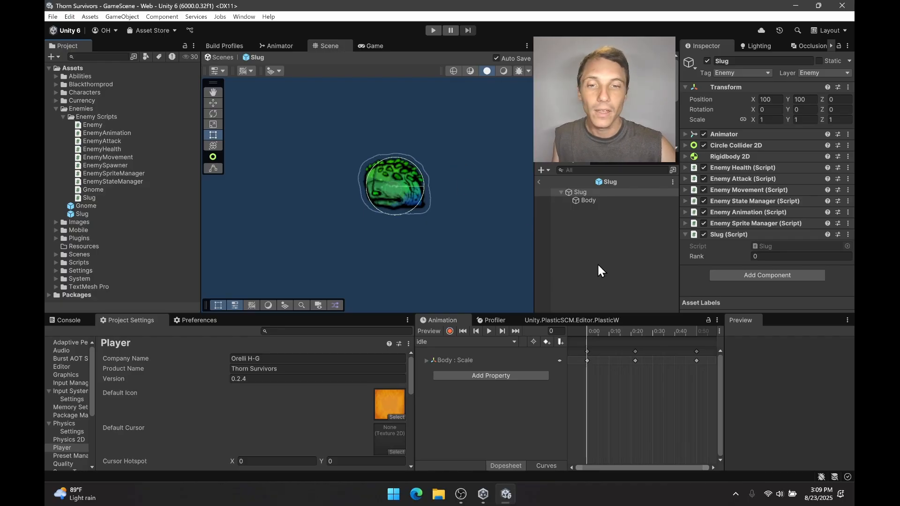
View the Slug's list of animation clips and preview its idle and attack clips.
click(467, 341)
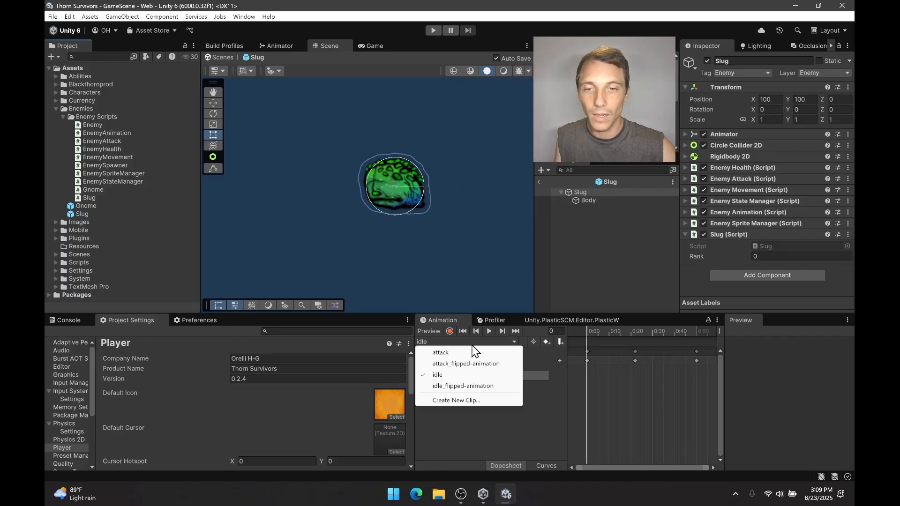
click(498, 430)
click(491, 332)
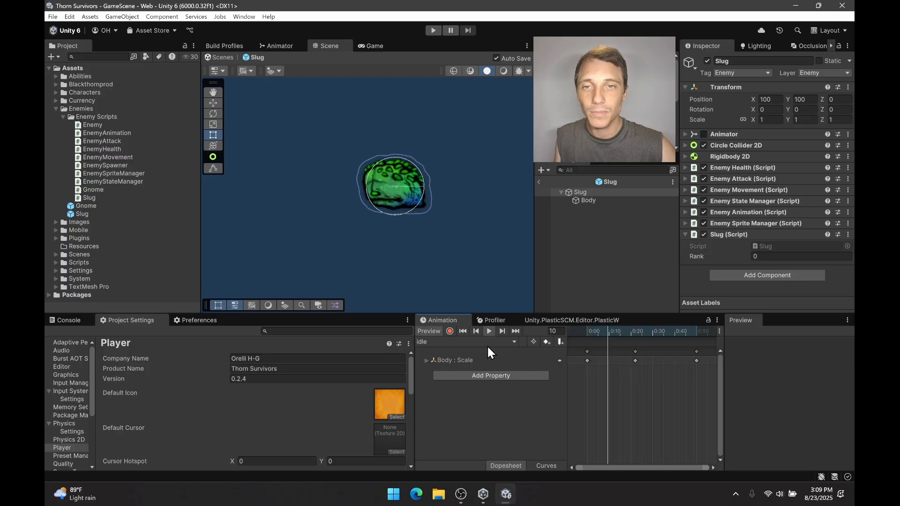
click(486, 343)
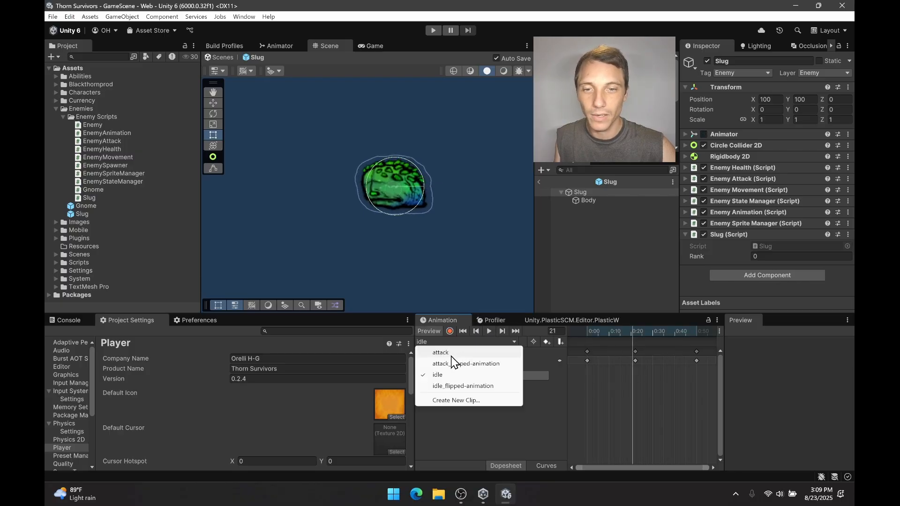
click(463, 352)
click(489, 331)
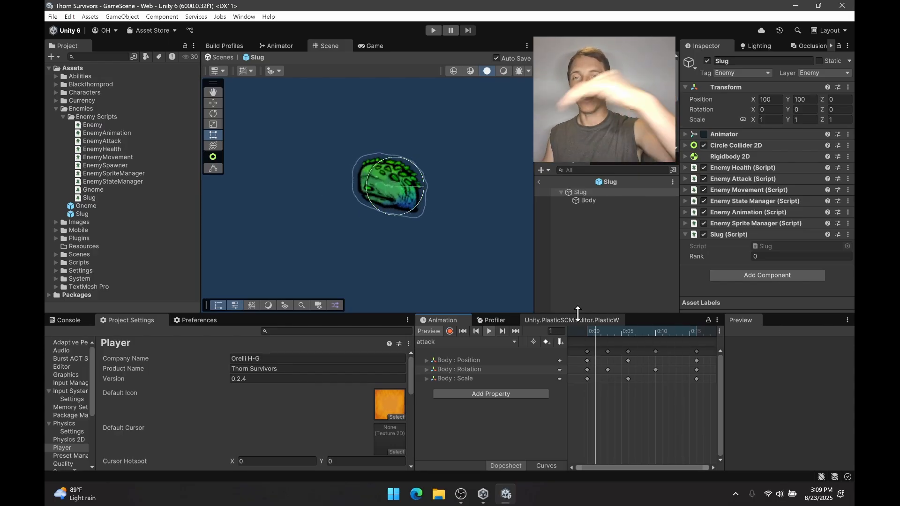
Show the first frame of the Slug's attack_flipped-animation clip and inspect the Body's transform values.
click(491, 342)
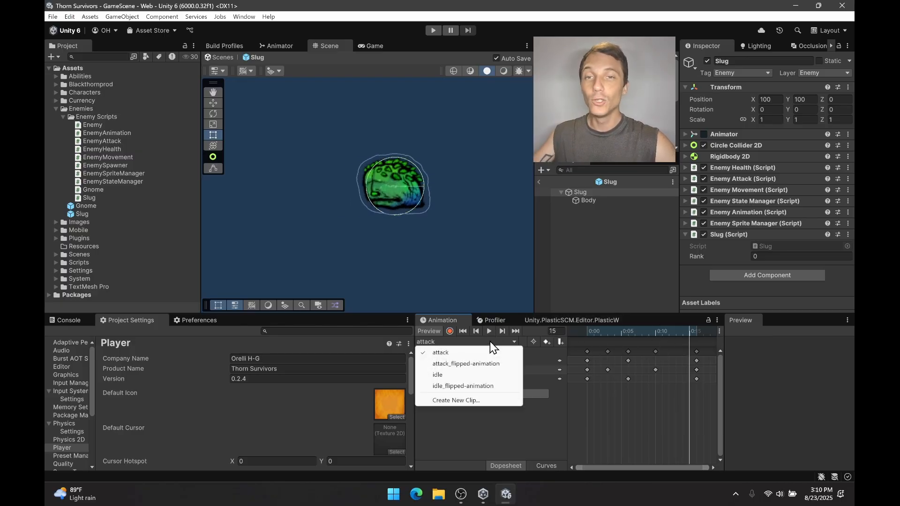
click(483, 363)
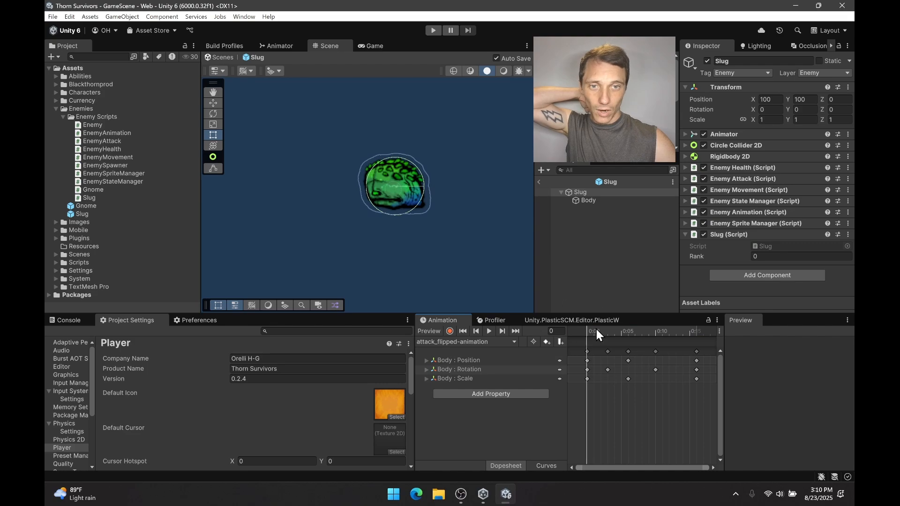
mouse_move(588, 331)
mouse_down()
mouse_move(613, 328)
mouse_move(588, 331)
mouse_up()
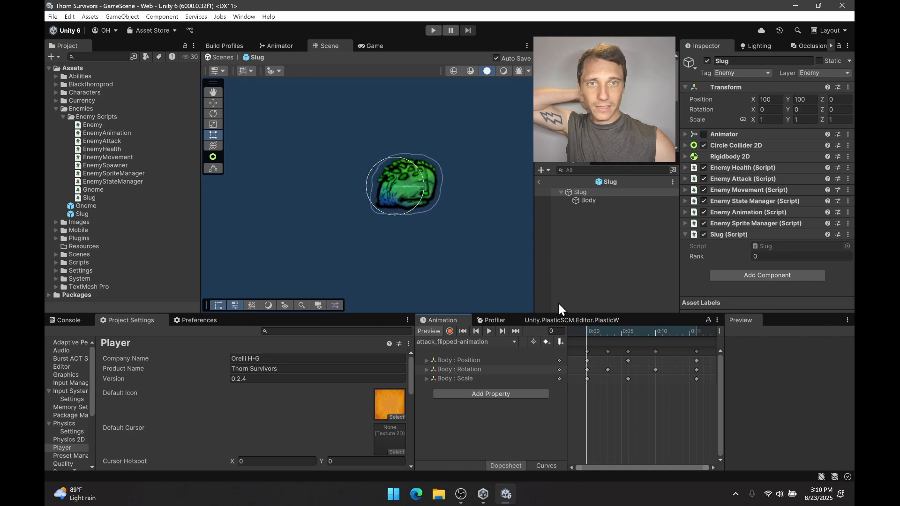
click(588, 200)
click(598, 193)
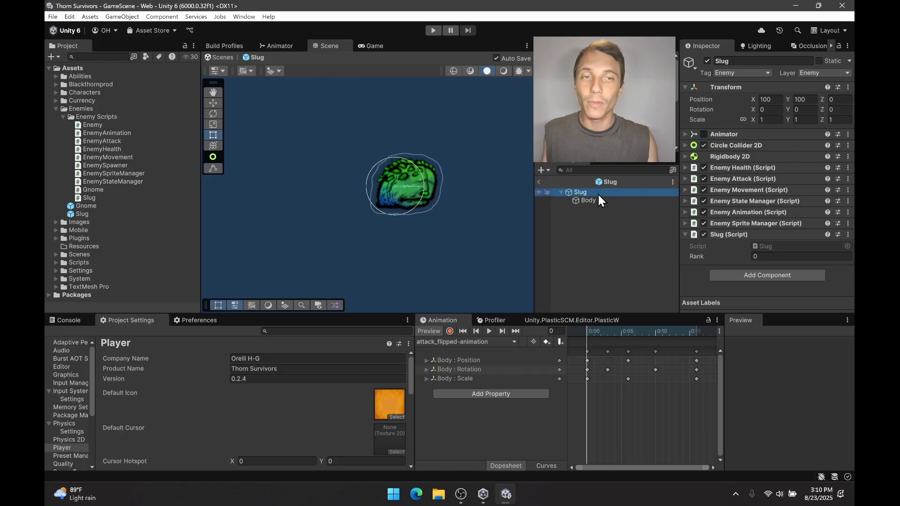
click(597, 202)
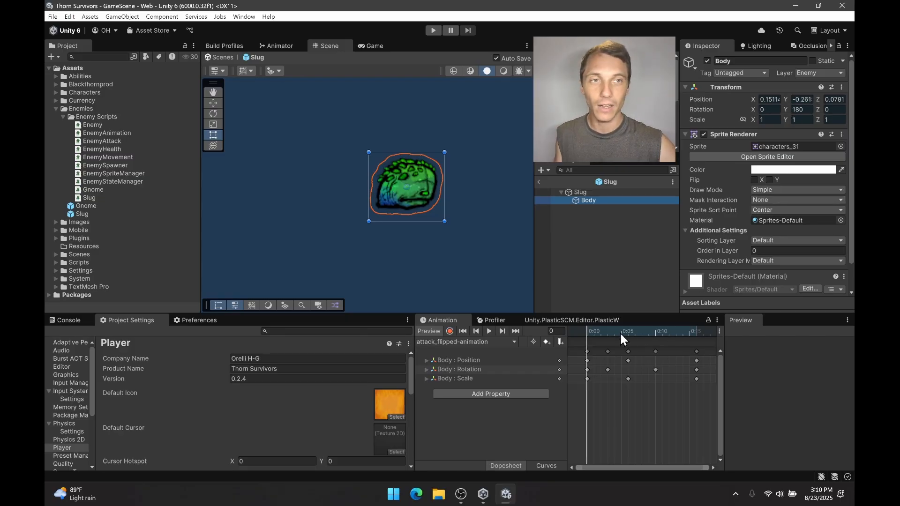
Compare the Body's first frame in the attack and attack_flipped-animation clips, and play the flipped clip.
click(483, 341)
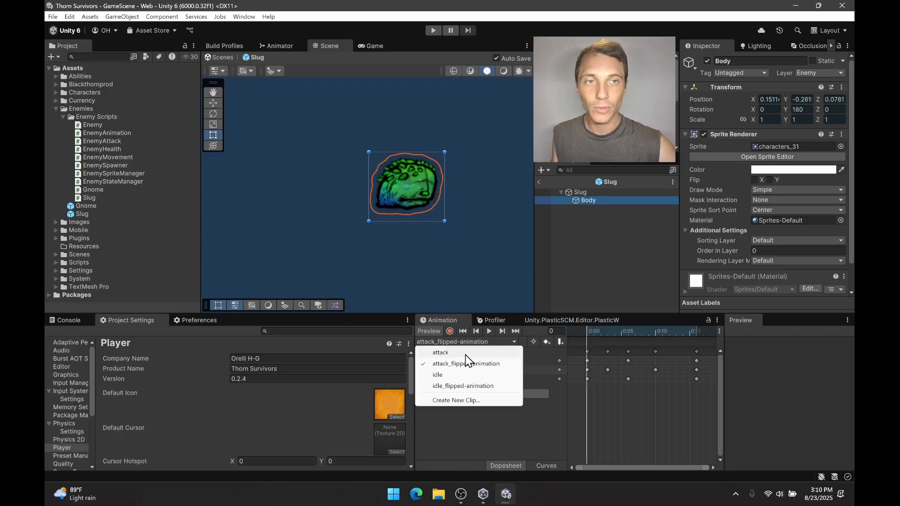
click(466, 355)
drag(590, 333, 451, 376)
click(462, 344)
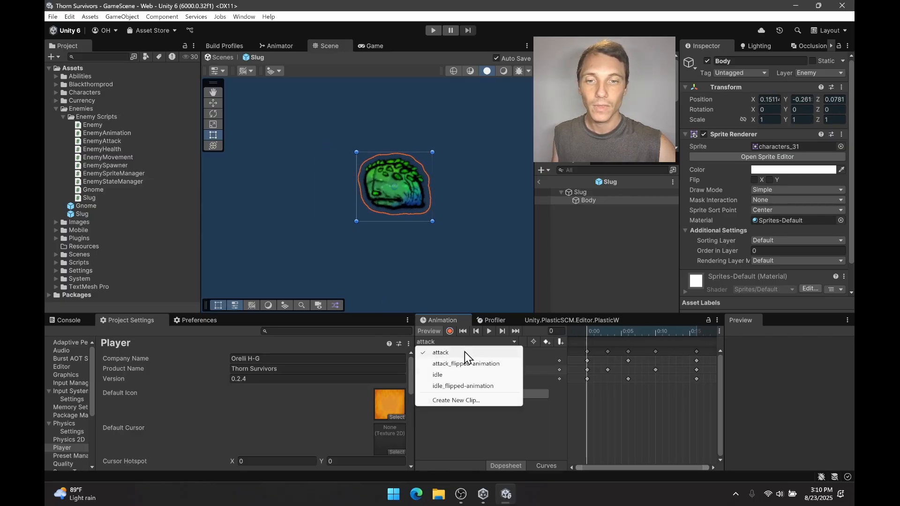
click(469, 362)
drag(589, 330, 538, 328)
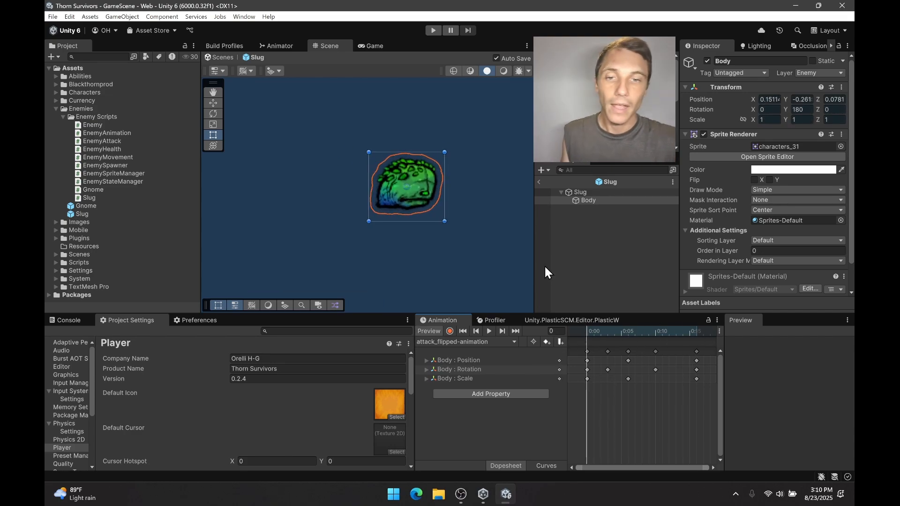
click(489, 332)
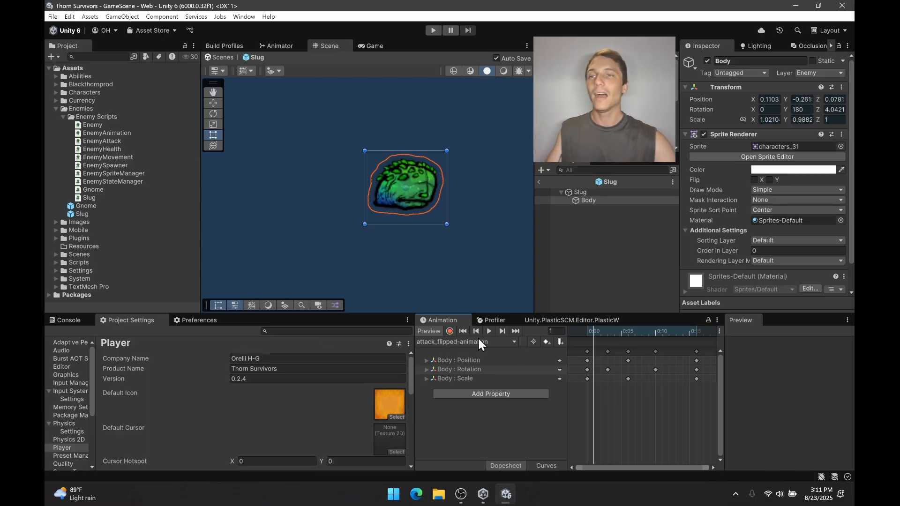
View the Gnome prefab, return to the Slug, and try the X flip on its Body sprite, leaving it cleared.
double_click(85, 206)
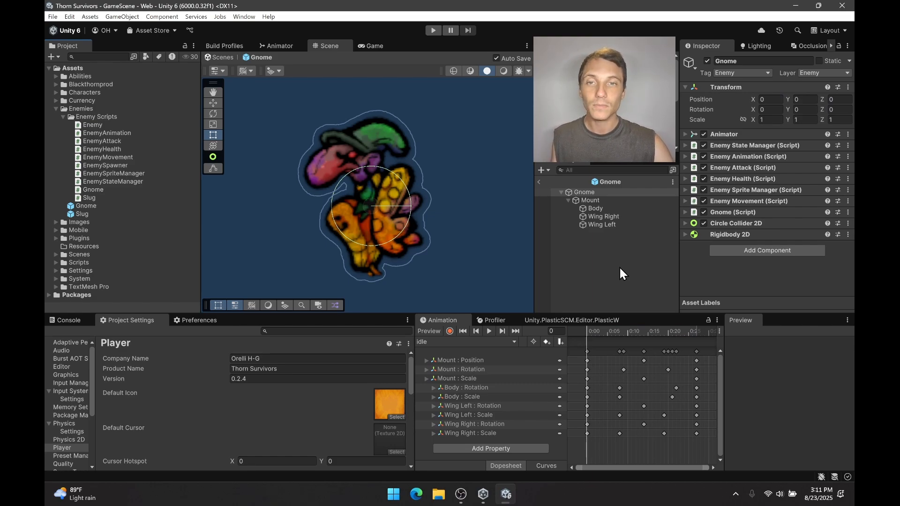
double_click(131, 215)
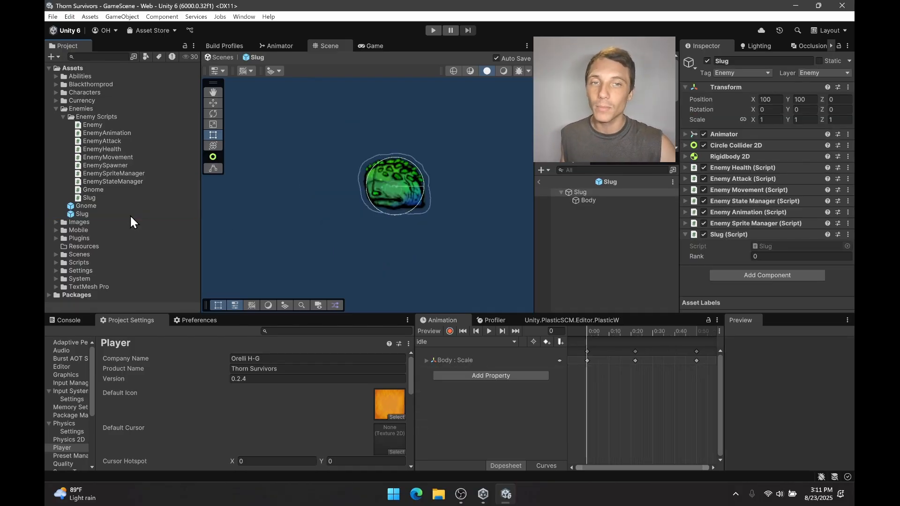
click(633, 201)
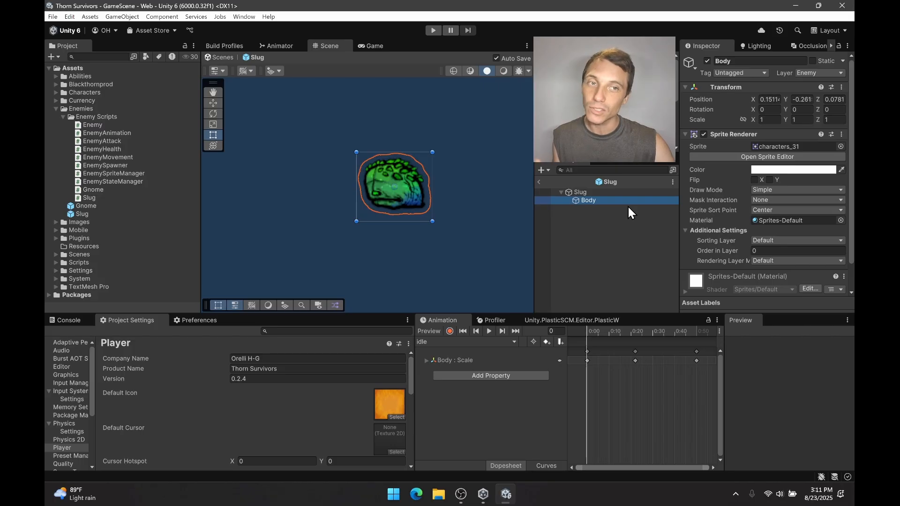
click(755, 181)
click(756, 181)
click(755, 181)
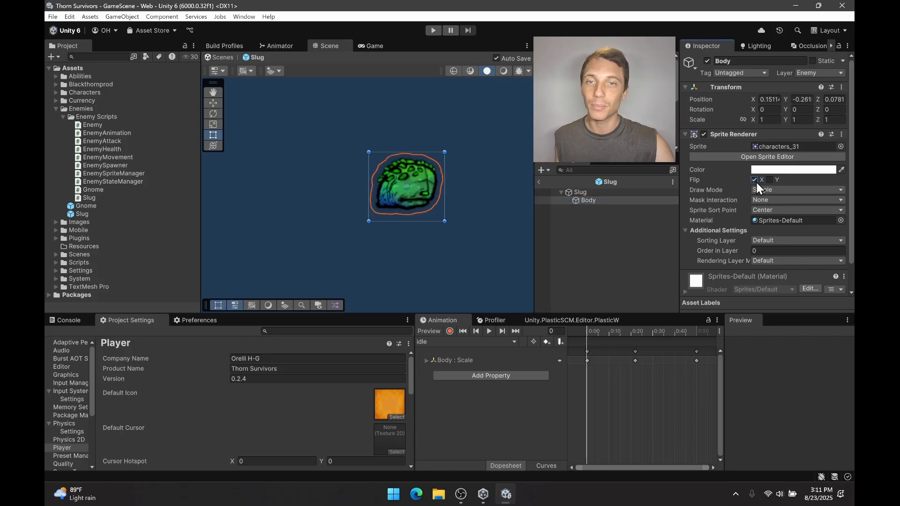
click(755, 181)
Open the Gnome prefab and look through its Mount and child parts.
double_click(109, 207)
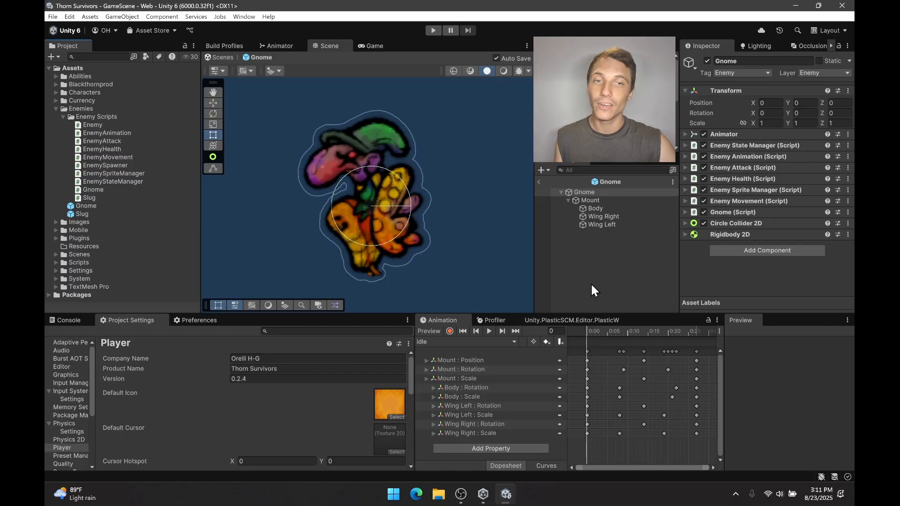
click(601, 208)
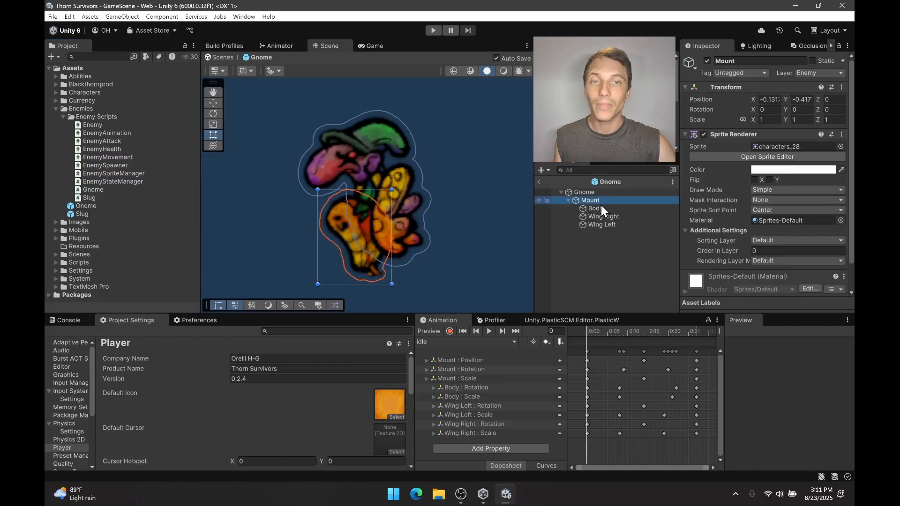
click(603, 216)
click(591, 257)
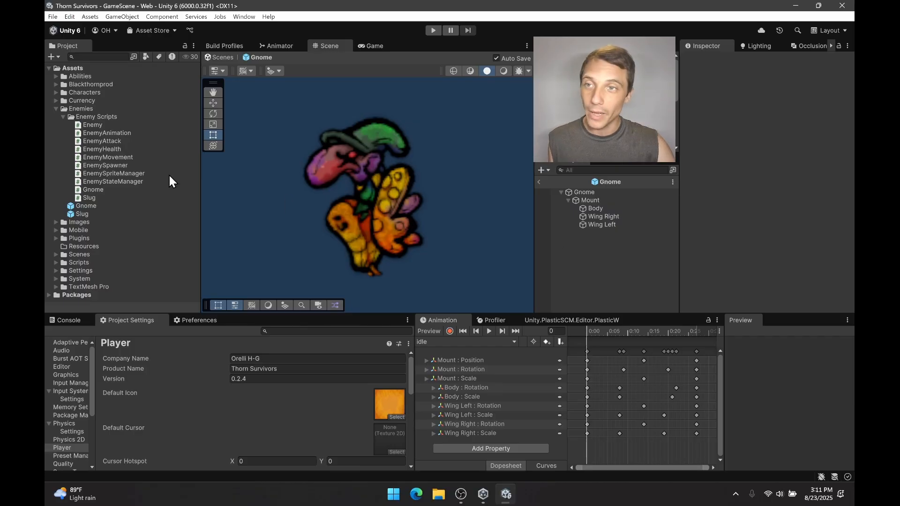
Collapse the Enemies folder and open the Cryo Pyro prefab from the Characters folder.
click(56, 108)
click(56, 93)
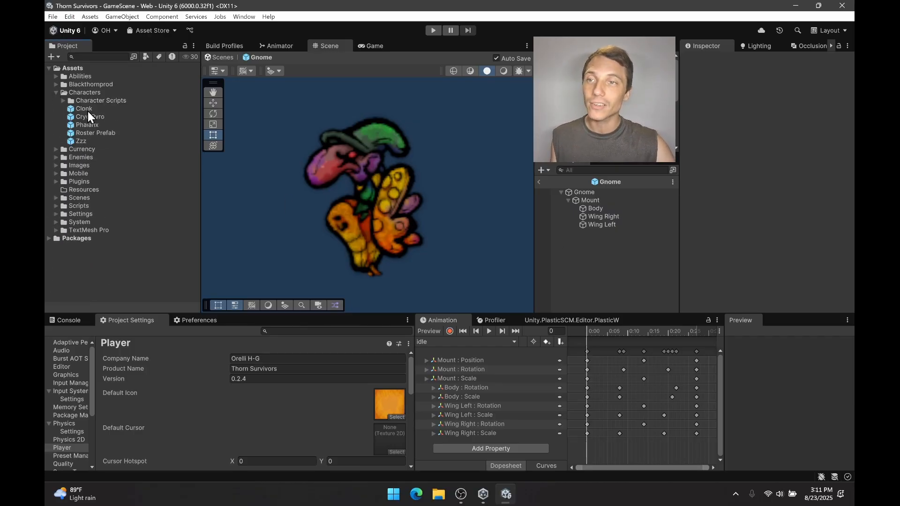
click(92, 117)
double_click(91, 117)
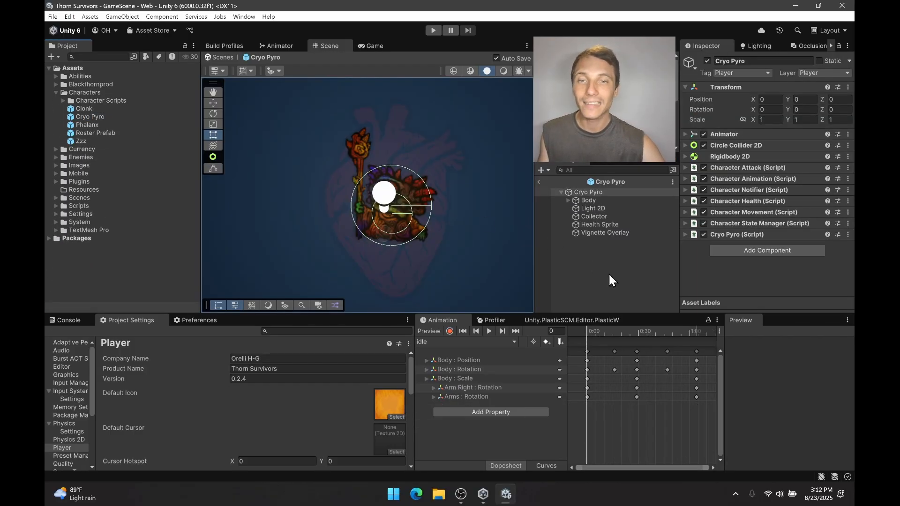
Look through the Cryo Pyro prefab's Health Sprite, Collector and Light 2D objects, then clear the selection.
click(616, 226)
click(614, 217)
click(615, 209)
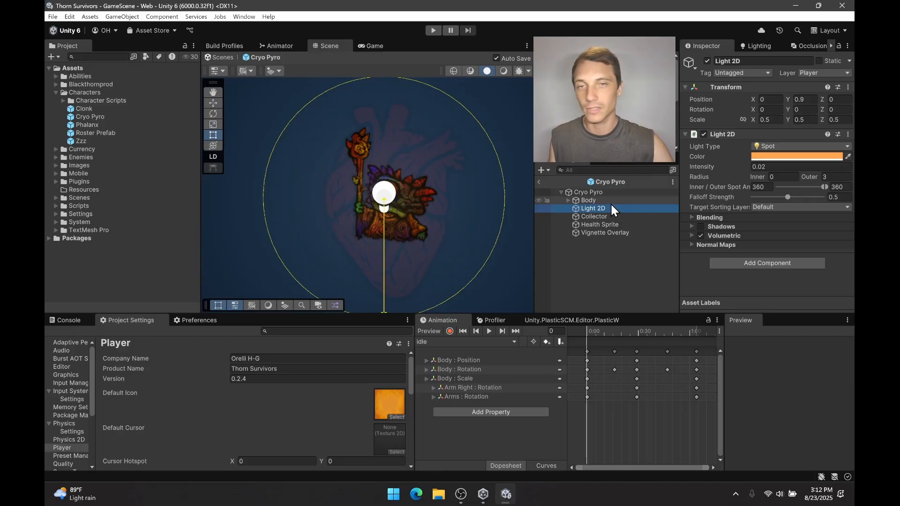
click(601, 257)
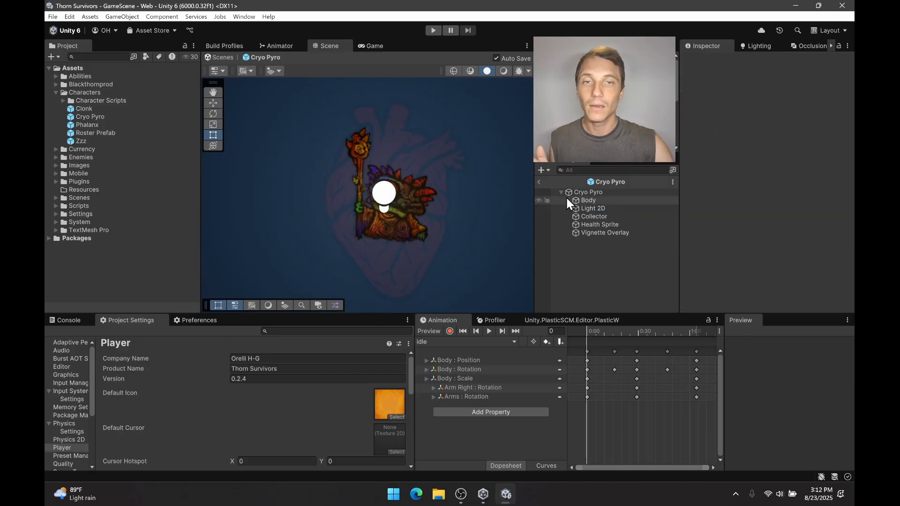
Play and stop Cryo Pyro's idle clip, then its flipped counterpart idle 1, to compare them.
click(500, 343)
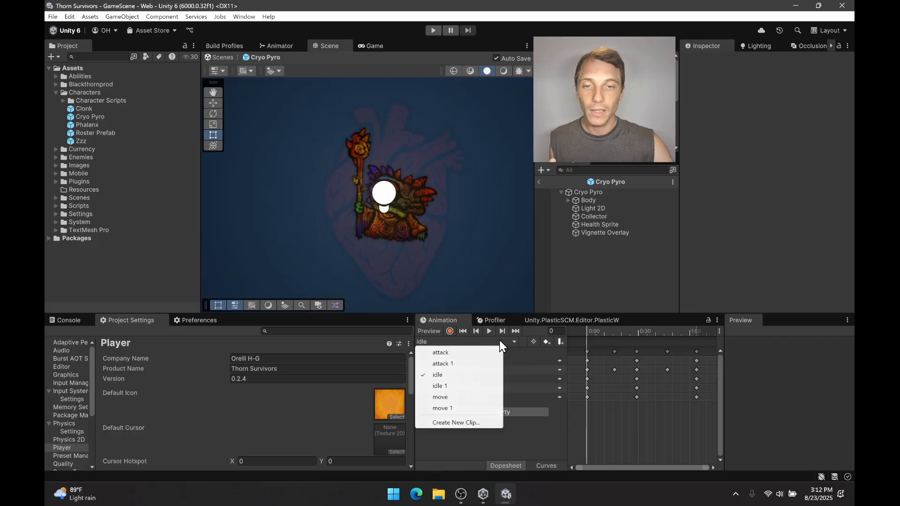
click(592, 287)
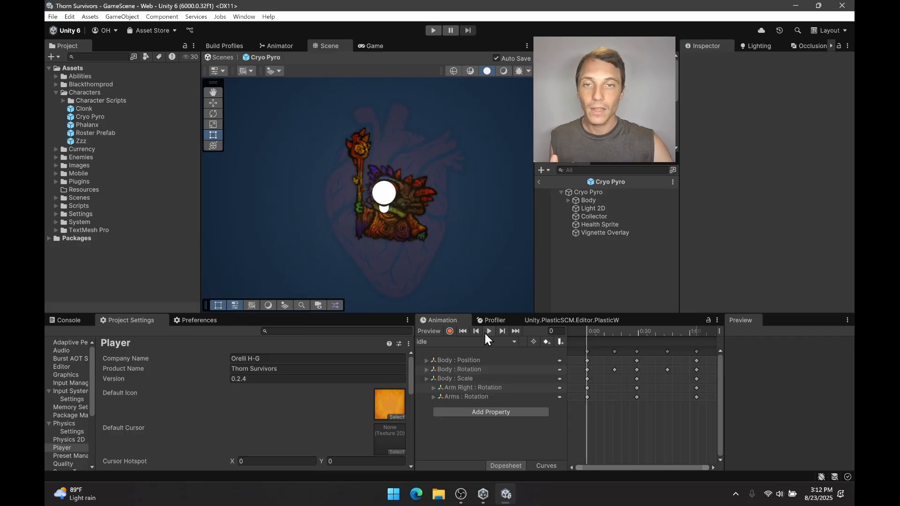
click(488, 332)
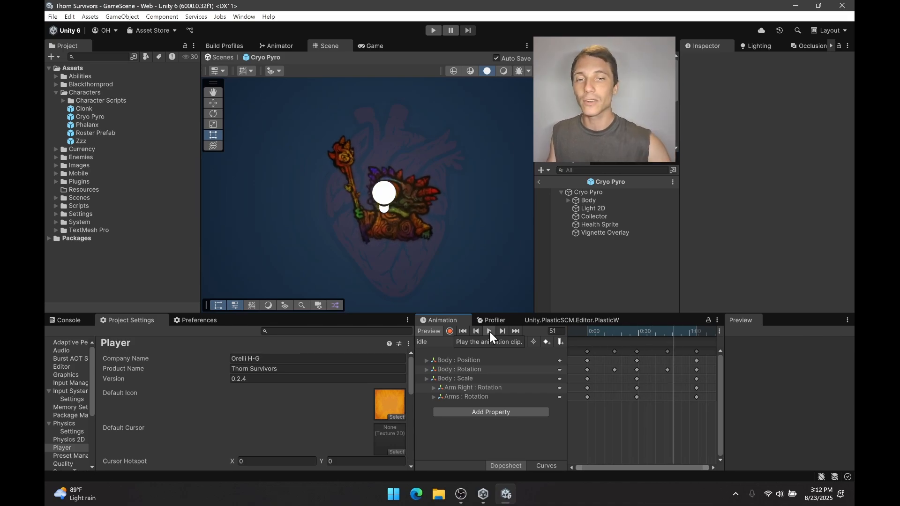
click(489, 331)
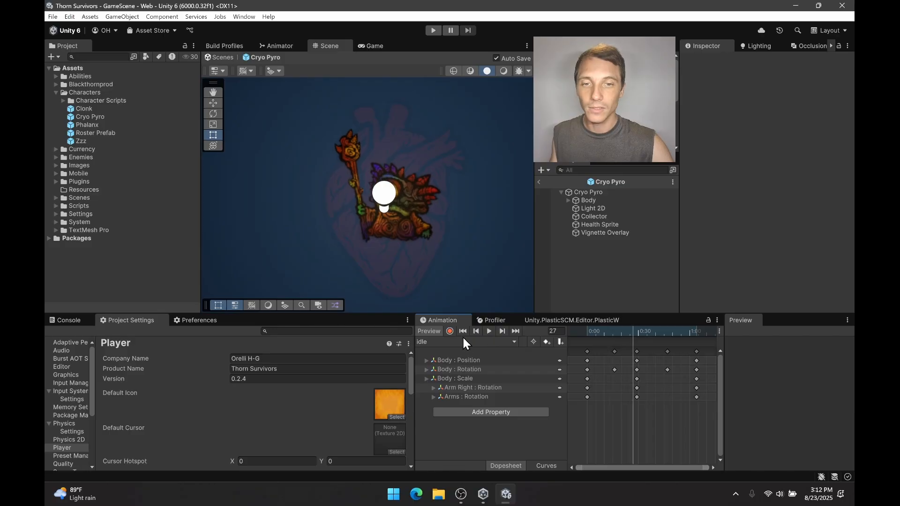
click(471, 342)
click(450, 386)
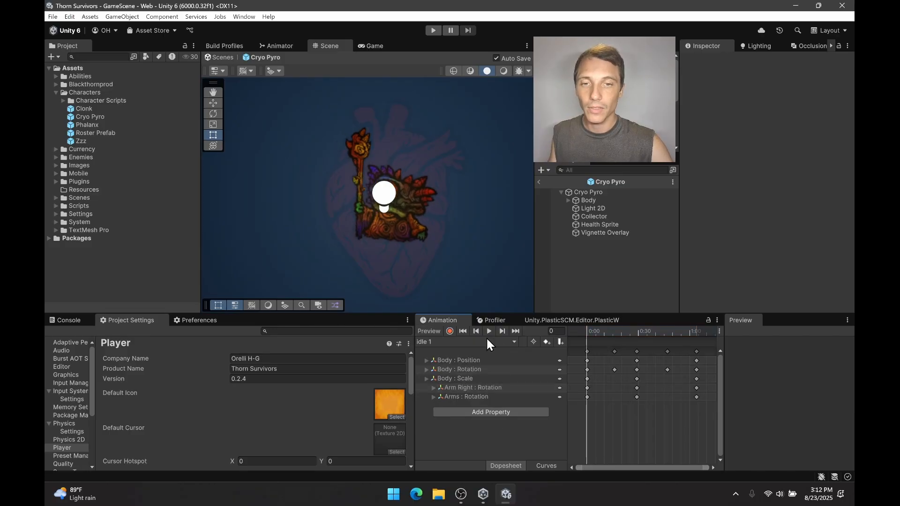
click(490, 331)
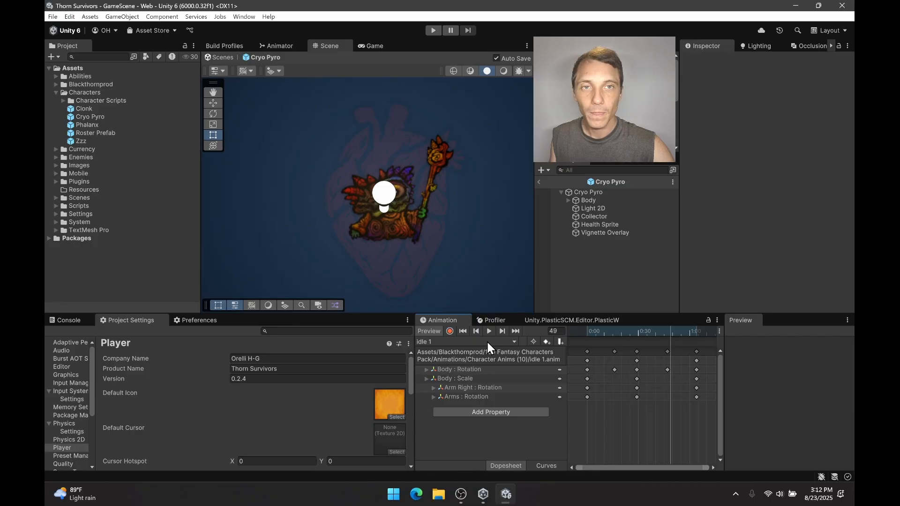
click(490, 331)
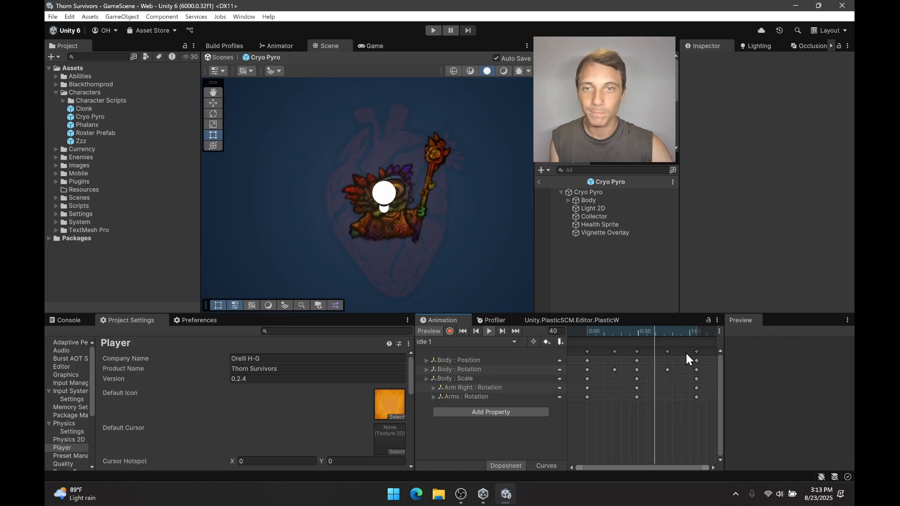
Play and stop Cryo Pyro's attack clip, then the flipped attack 1 clip, for comparison.
click(486, 342)
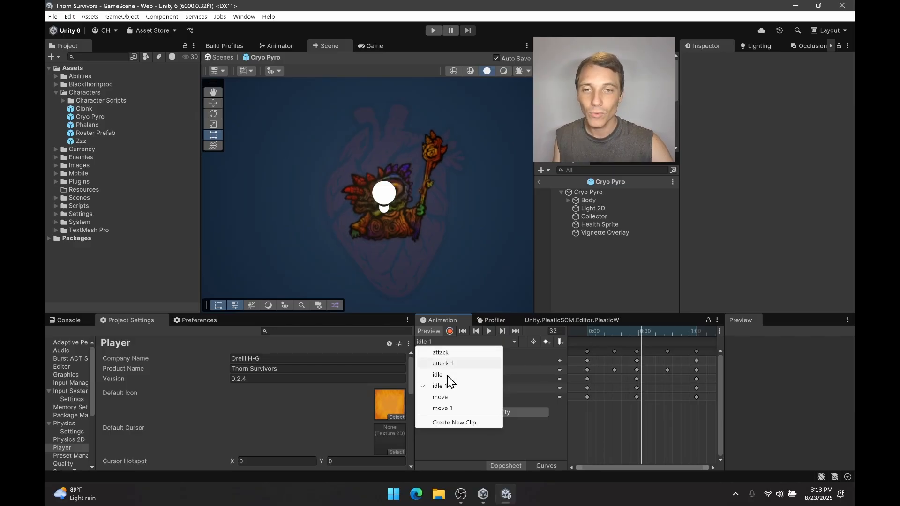
click(462, 353)
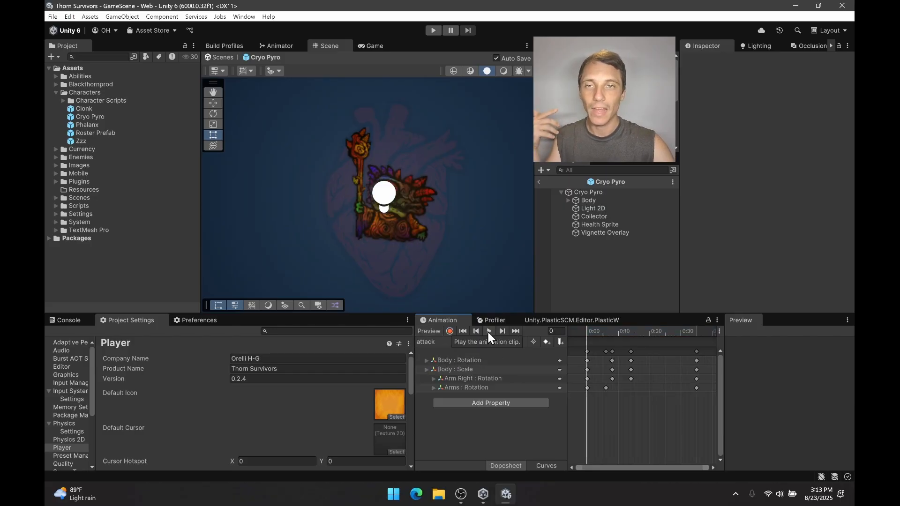
click(489, 332)
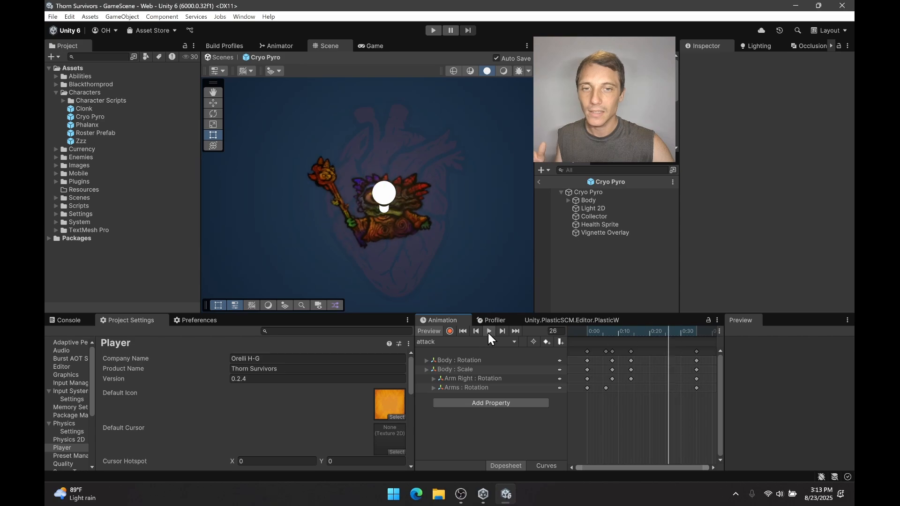
click(485, 342)
click(470, 360)
click(490, 331)
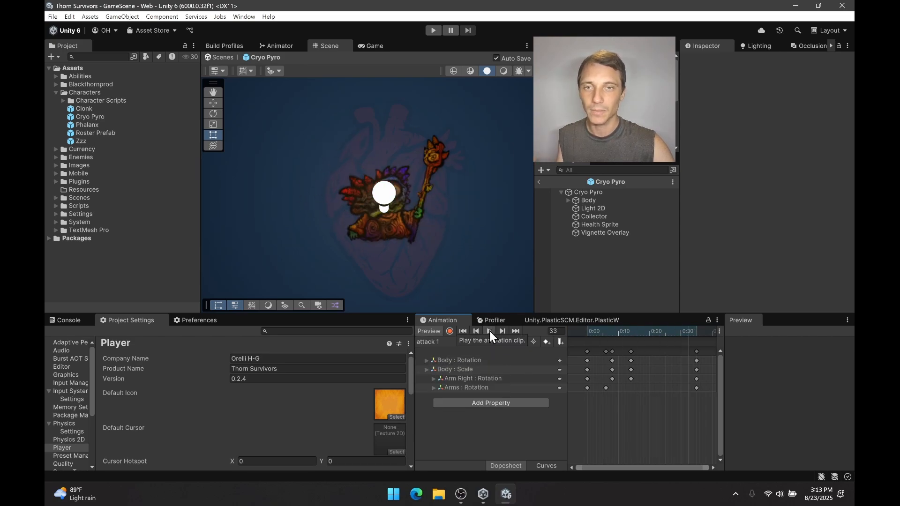
click(490, 333)
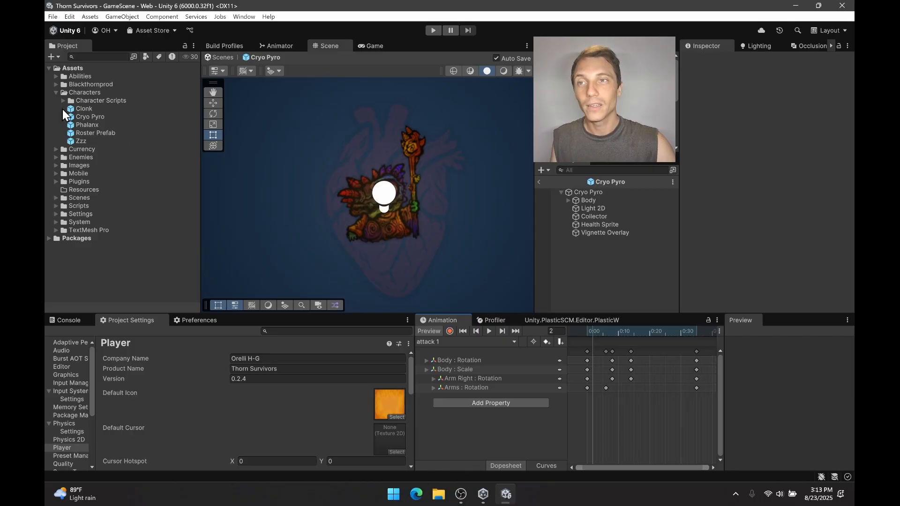
Expand the Blackthornprod folder to view the animation clips in Character Anims (1), keeping the Abilities folder collapsed.
click(54, 77)
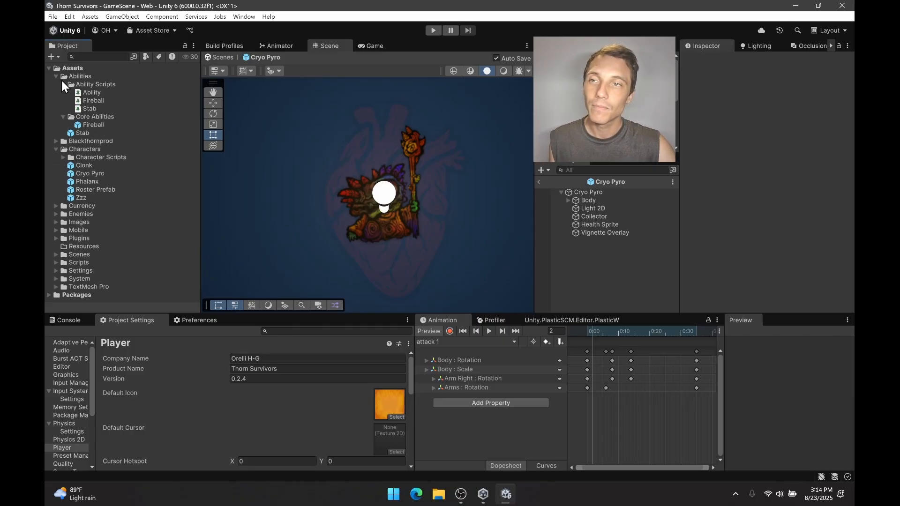
click(57, 77)
click(56, 83)
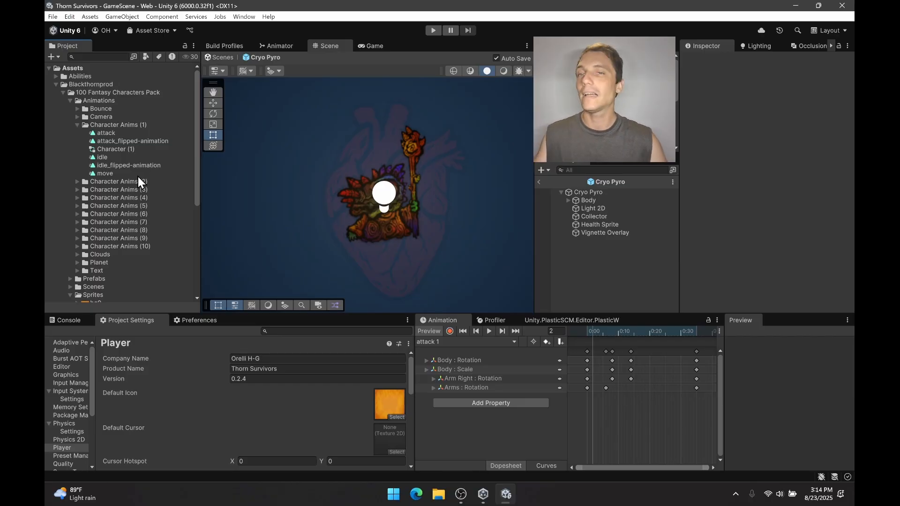
Show the Character (1) animator controller and try switching its isFlip parameter on, leaving it off.
click(377, 46)
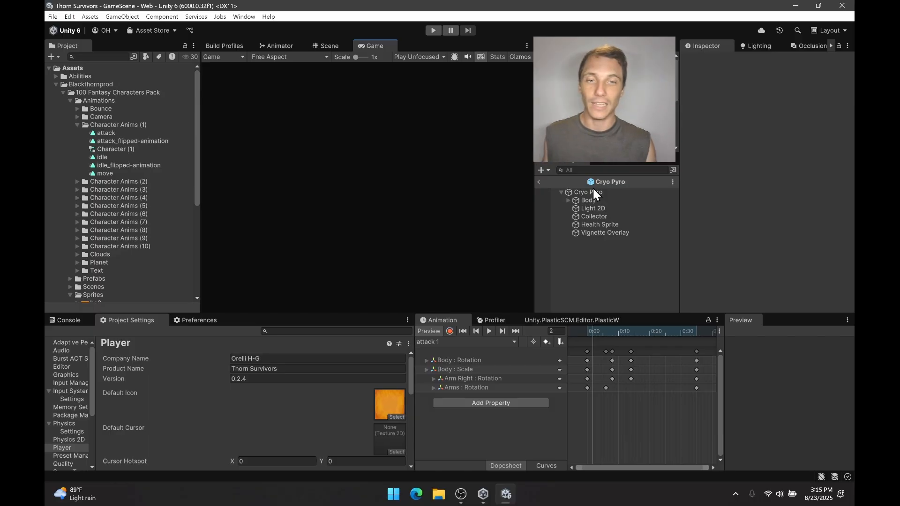
click(267, 46)
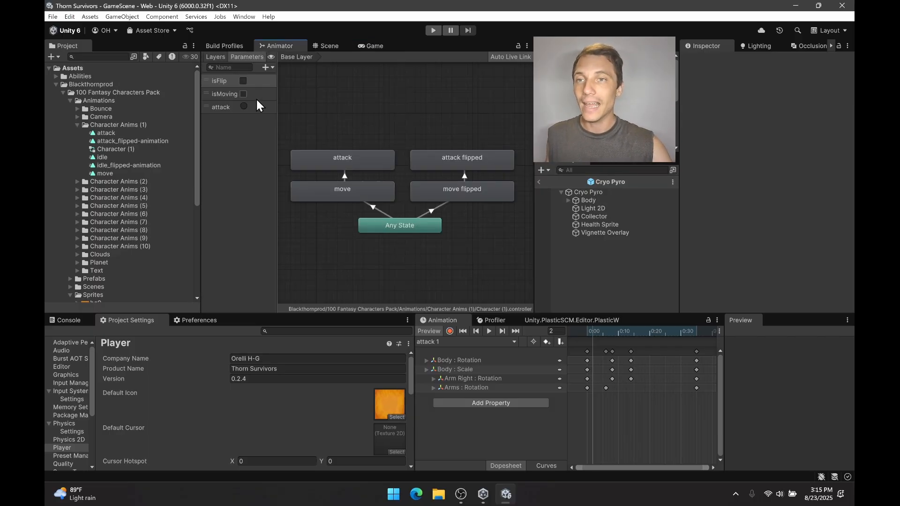
click(238, 81)
click(243, 81)
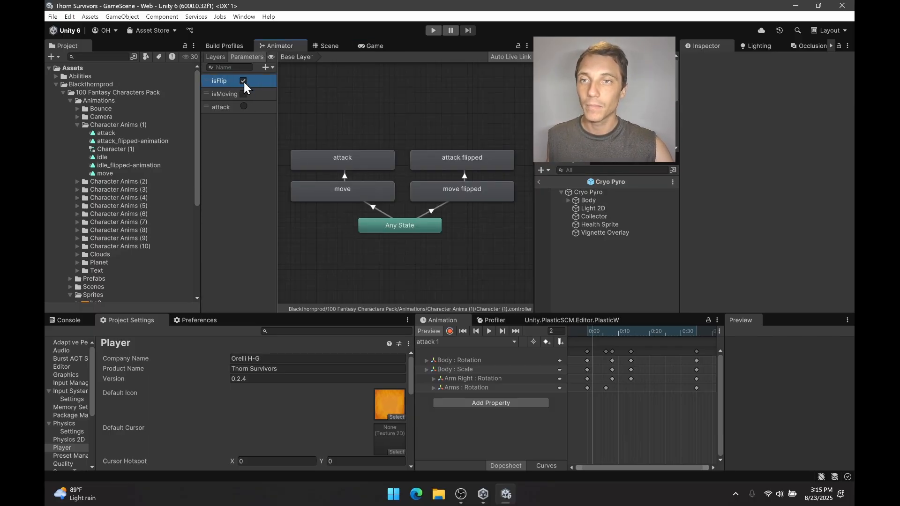
click(243, 81)
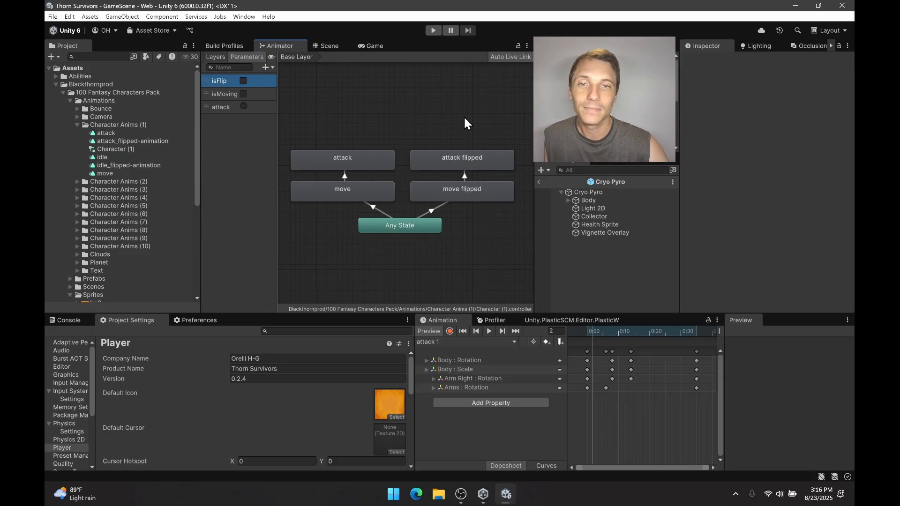
Try the Mirror option on the move flipped state, leaving it cleared.
click(466, 197)
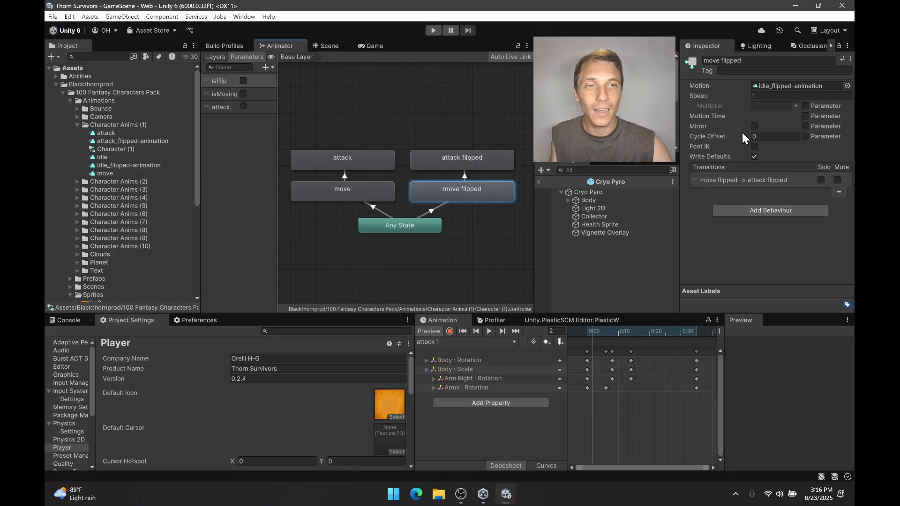
click(755, 127)
click(755, 126)
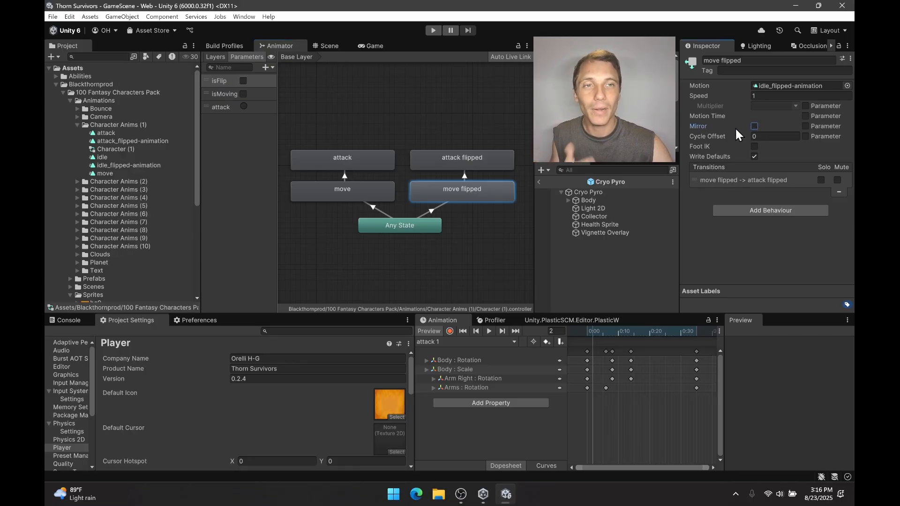
click(754, 125)
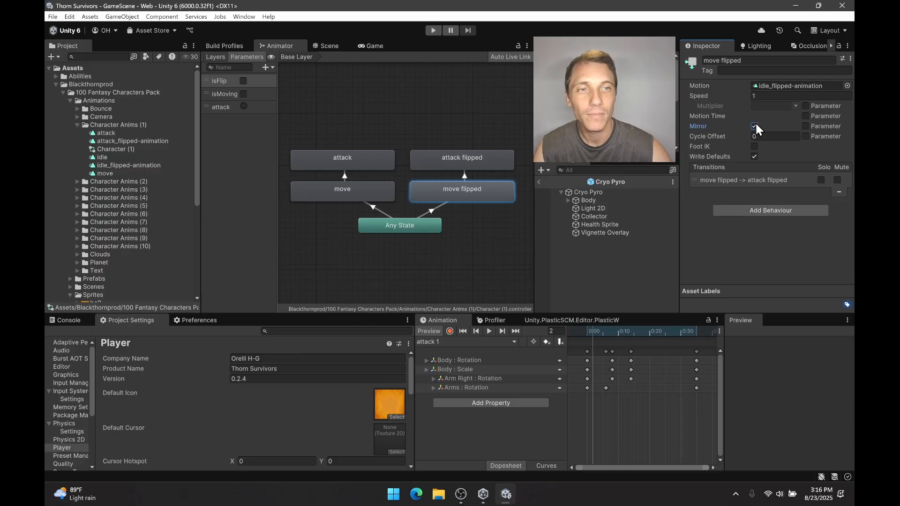
click(755, 126)
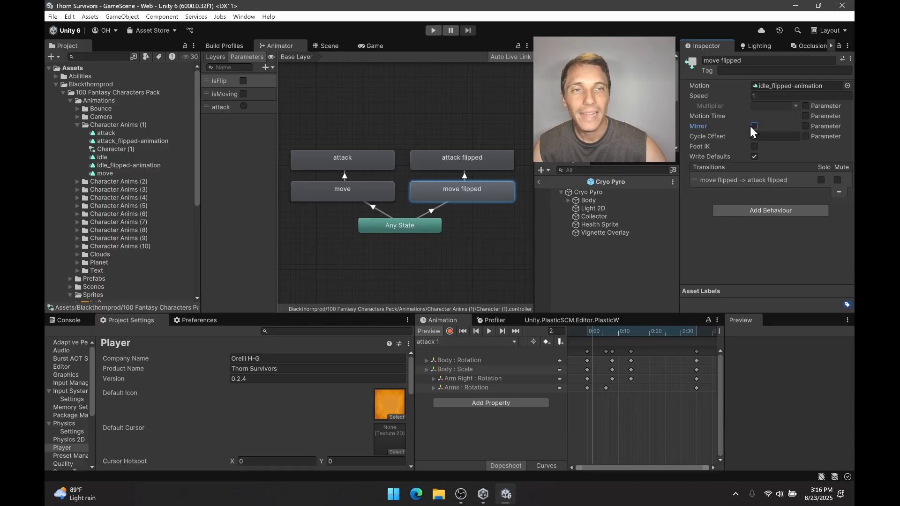
click(753, 125)
click(753, 126)
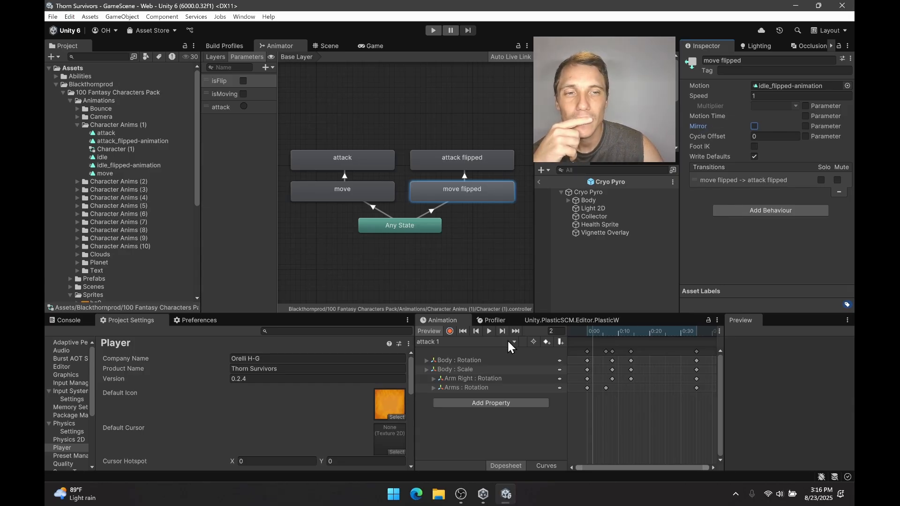
View the move state's settings, collapse the 100 Fantasy Characters Pack folder, and select the Slug prefab in Enemies.
click(432, 290)
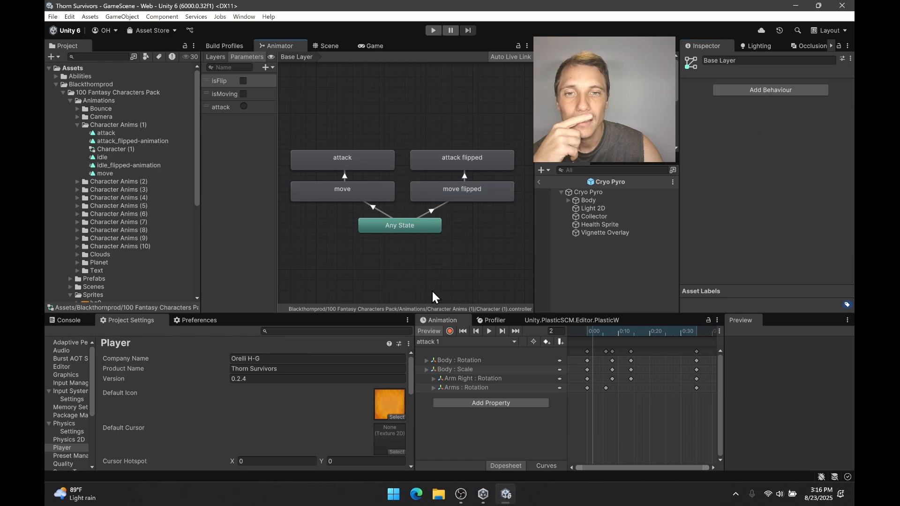
click(358, 192)
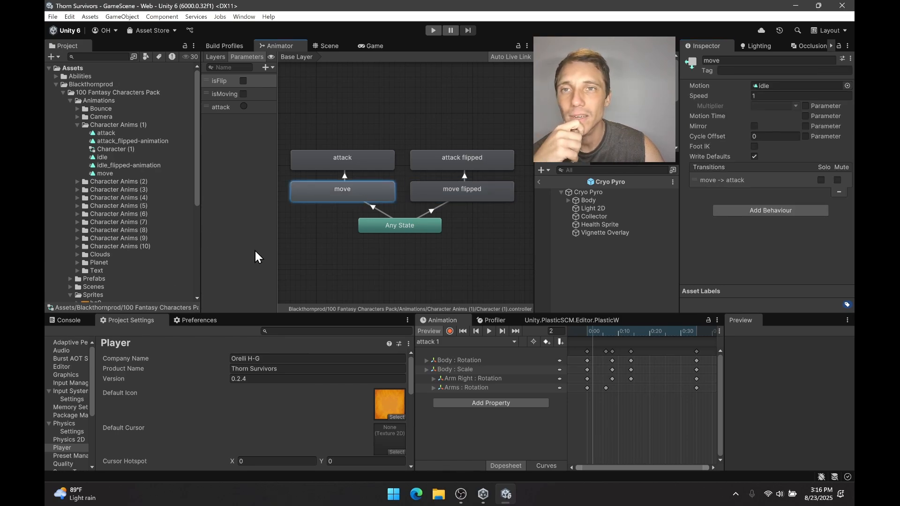
scroll(173, 223, down, 6)
scroll(118, 223, down, 1)
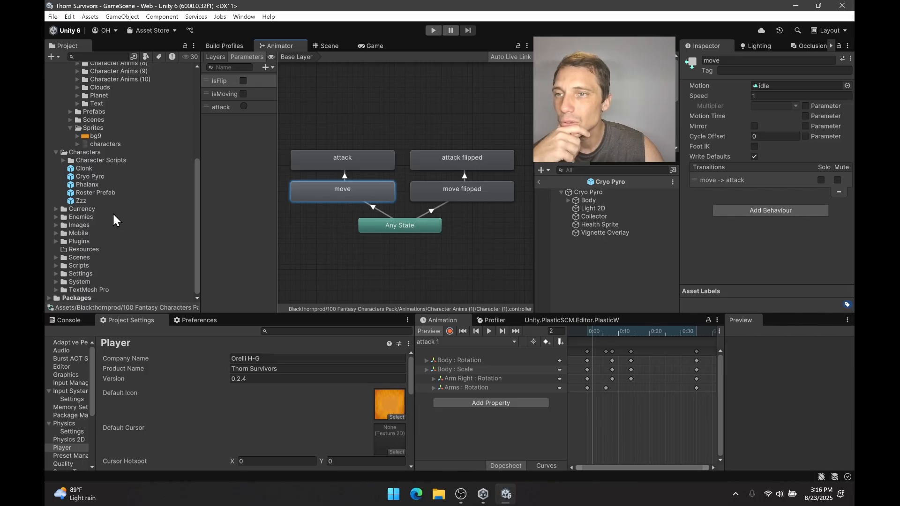
scroll(77, 180, up, 6)
click(63, 93)
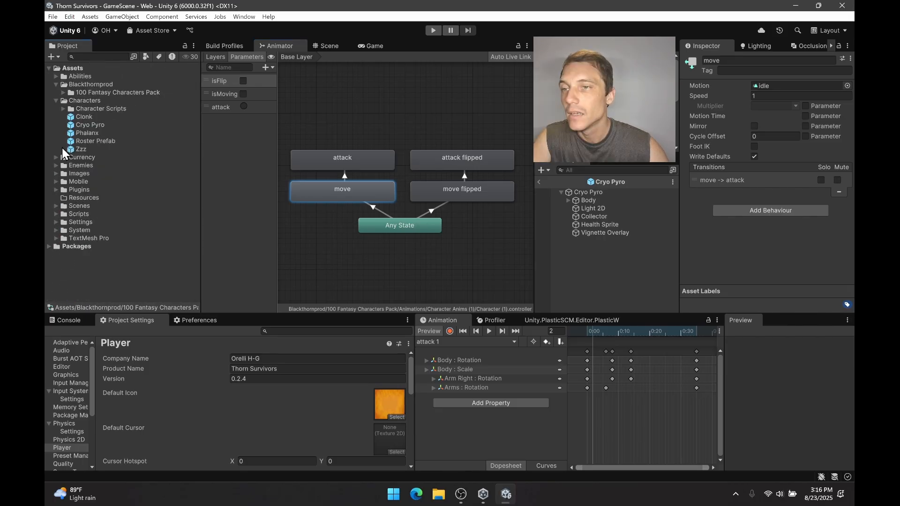
click(56, 166)
click(82, 270)
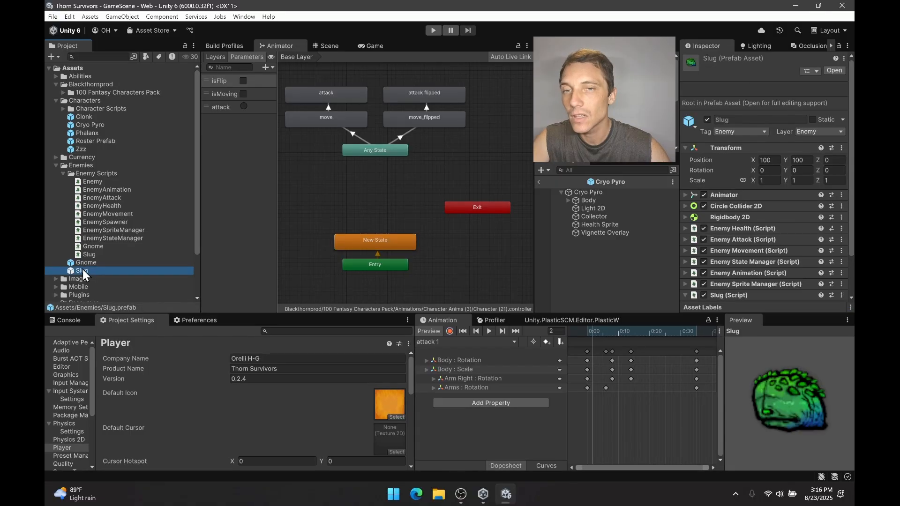
Locate the Slug move state's Motion clip in the project, inspect the idle and attack clips, and return to the Scene view.
click(371, 148)
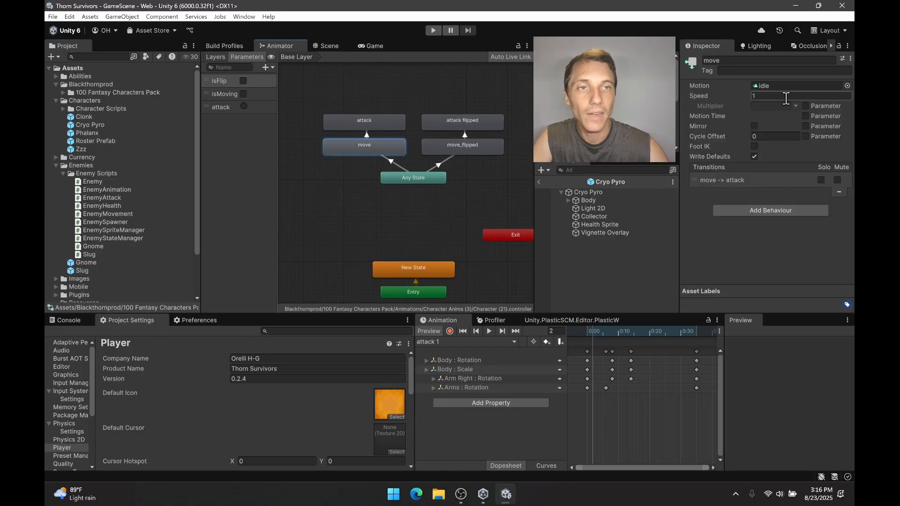
click(792, 86)
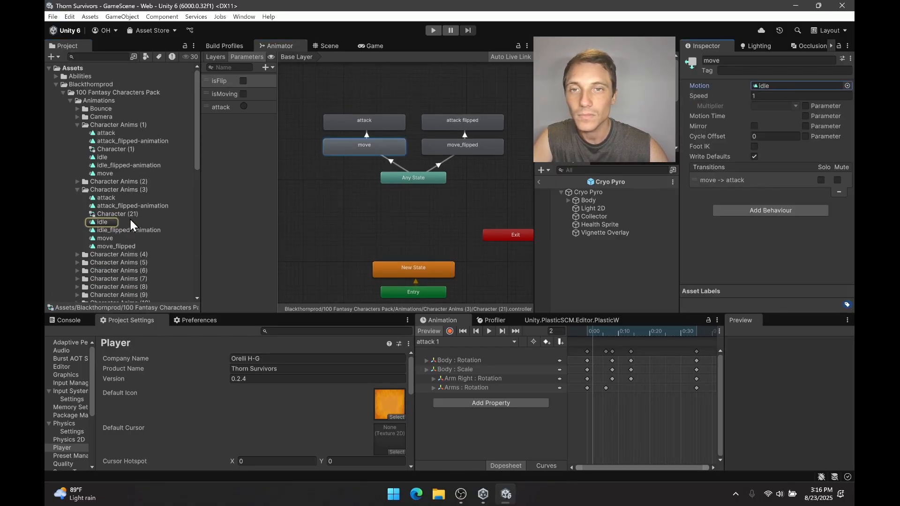
click(112, 221)
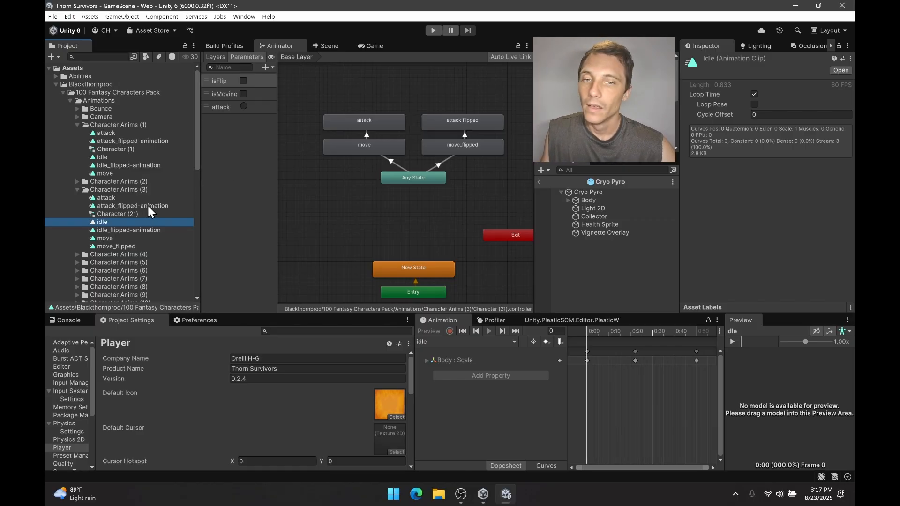
click(121, 199)
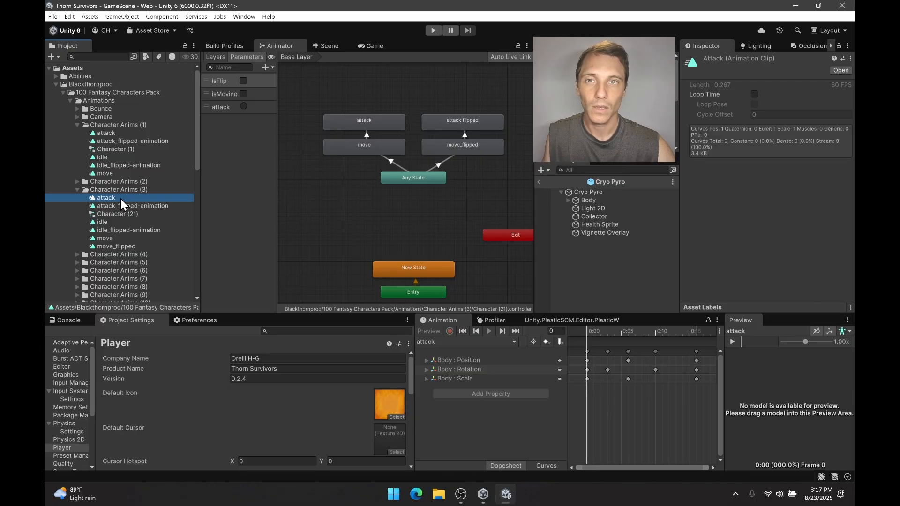
click(341, 46)
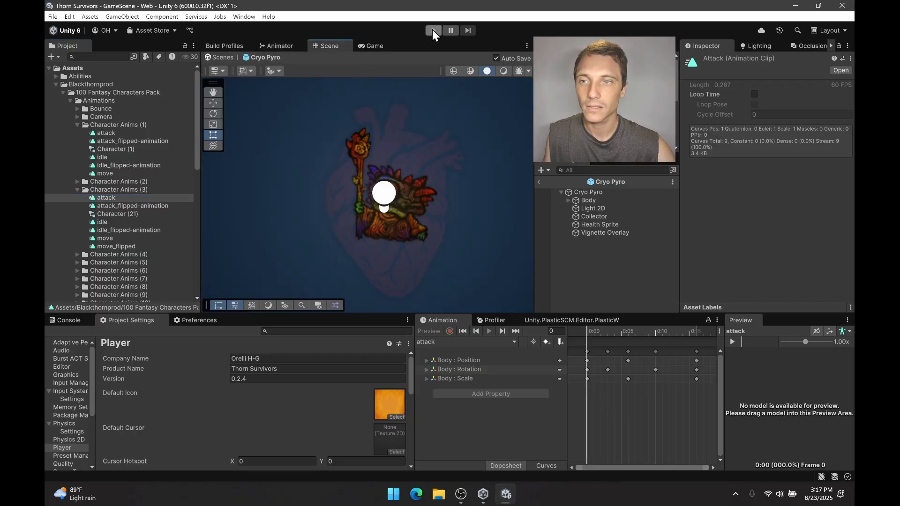
Open the Slug prefab from Enemies and play its attack animation clip.
scroll(107, 188, down, 15)
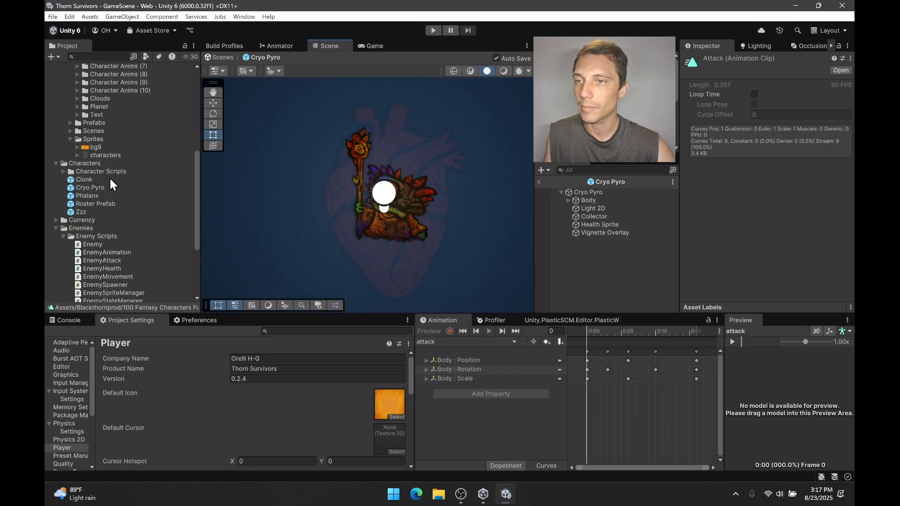
double_click(82, 217)
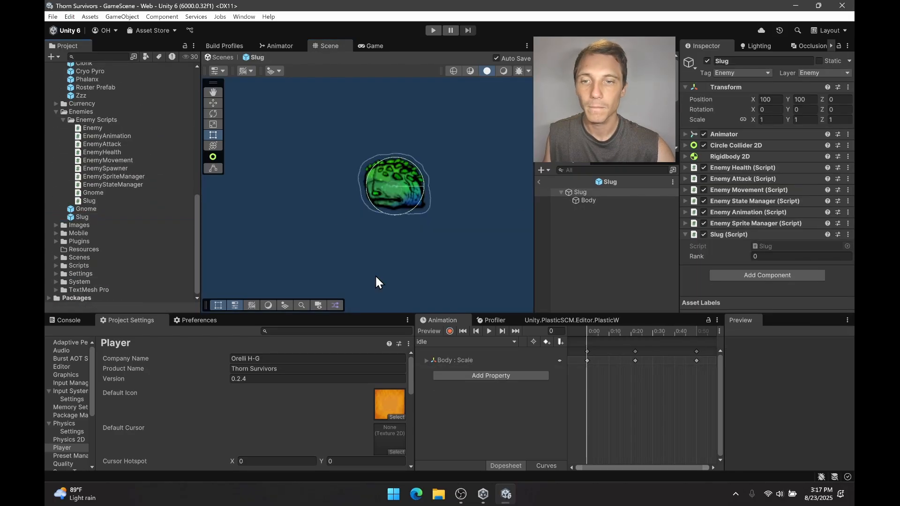
click(500, 344)
click(488, 351)
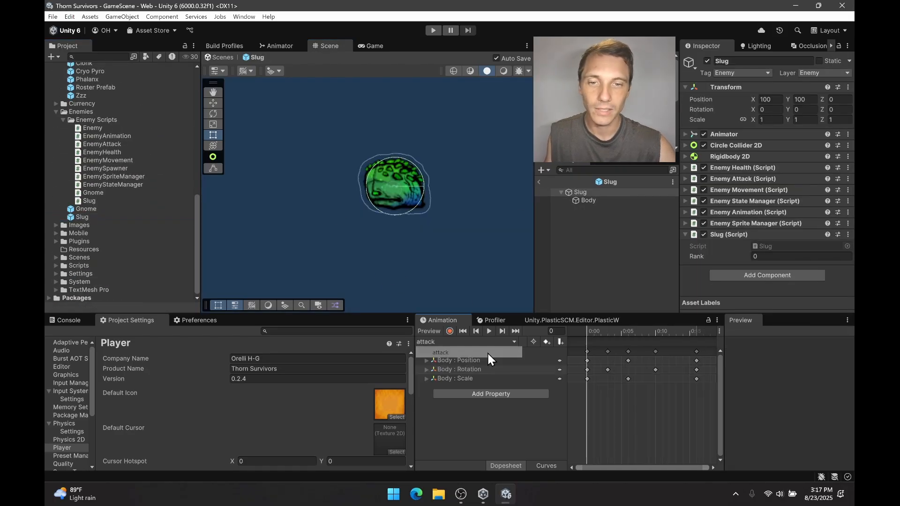
click(490, 332)
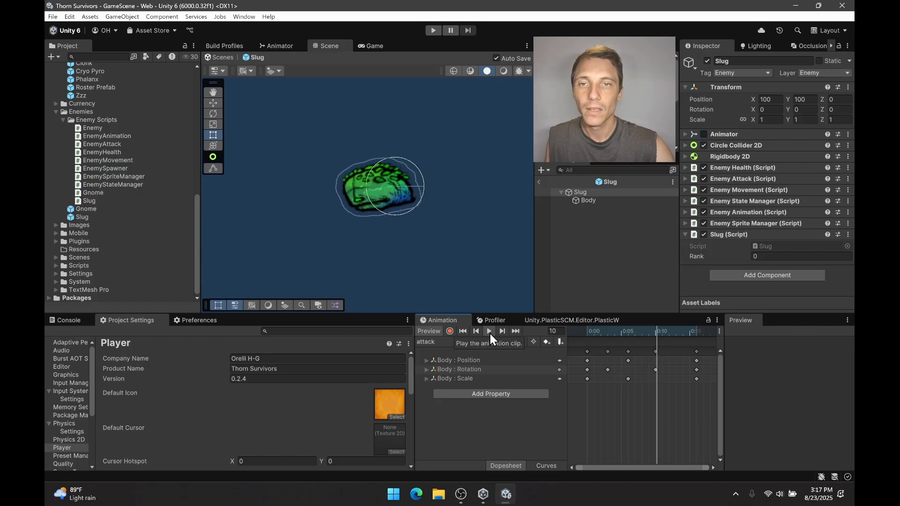
Make the move state's Mirror option in the Slug animator controller driven by the isFlip parameter.
click(288, 45)
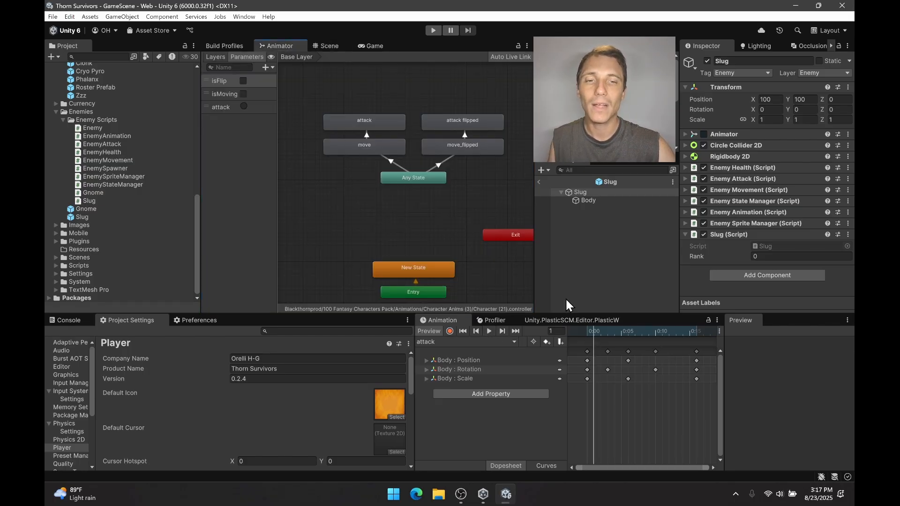
click(382, 148)
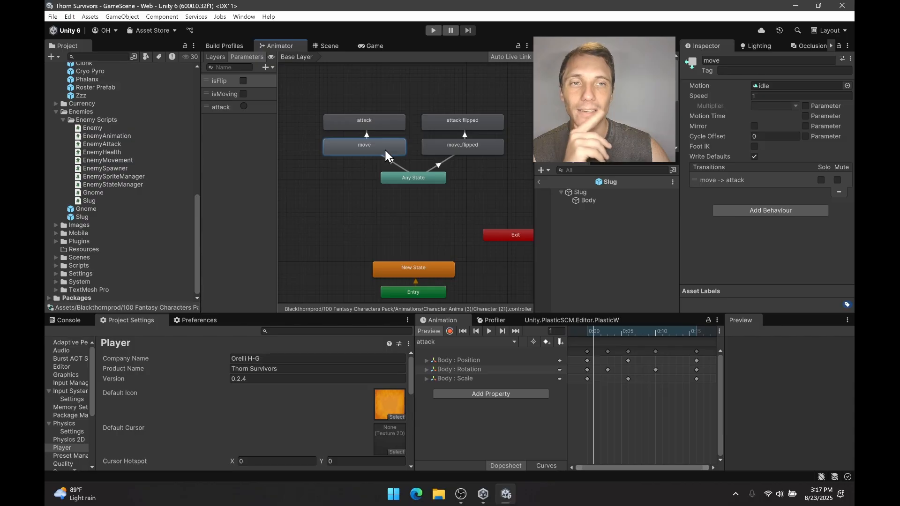
click(754, 126)
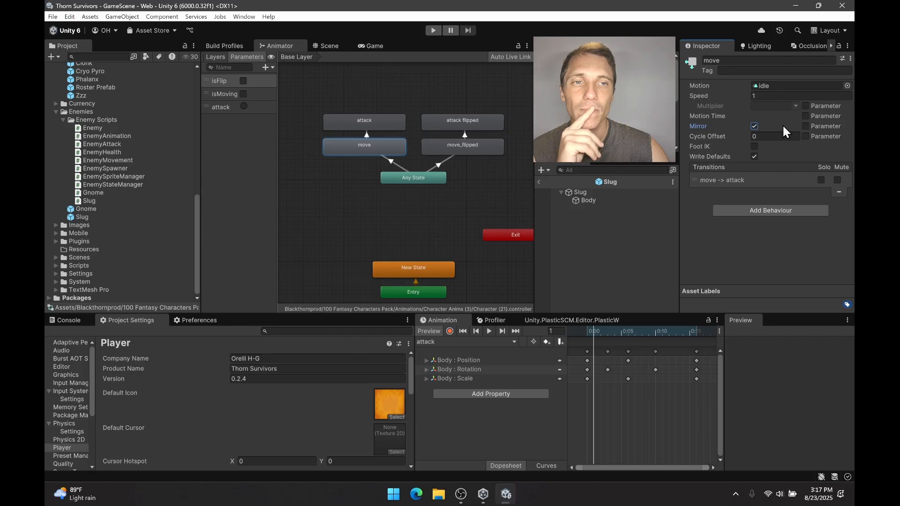
click(805, 127)
click(795, 126)
click(794, 127)
click(706, 258)
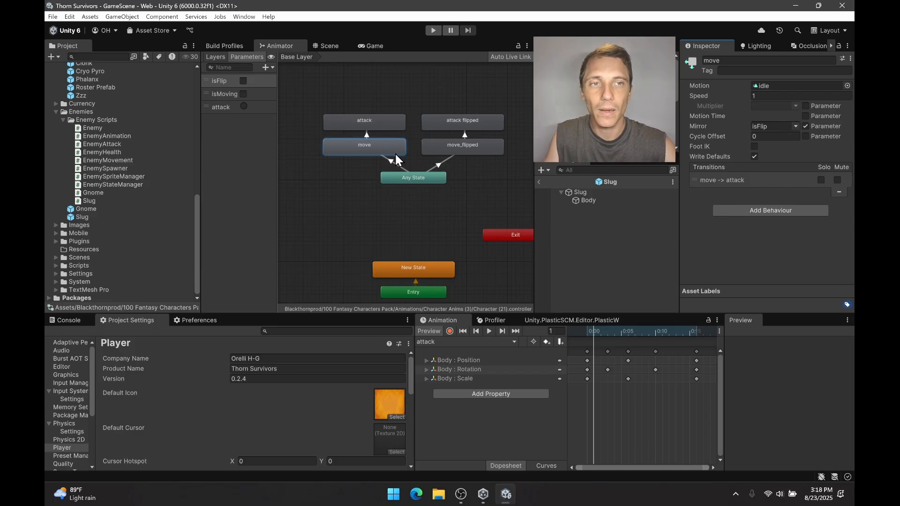
Delete the transition from Any State to move_flipped and reselect the move state.
click(439, 161)
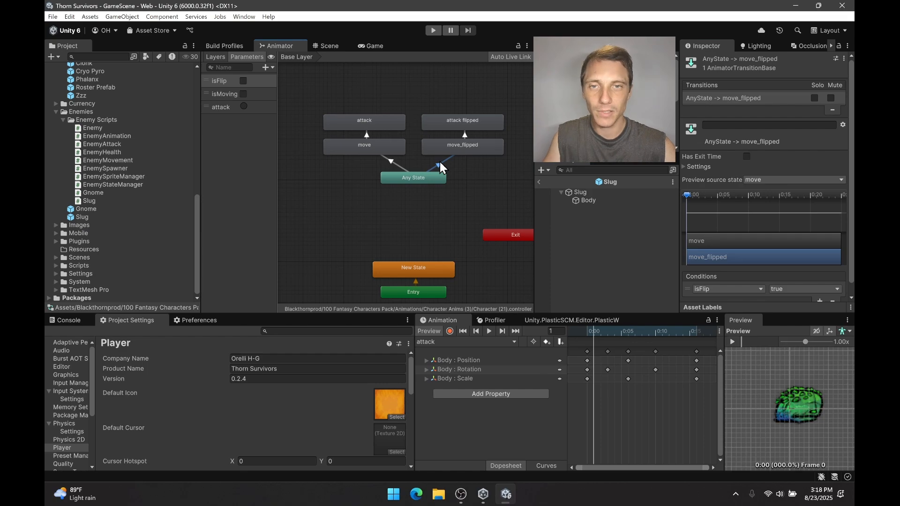
key(Delete)
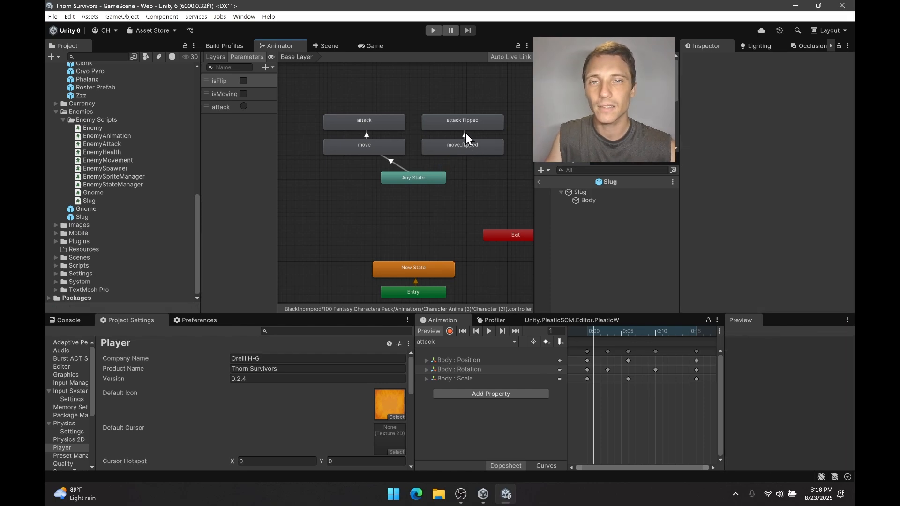
click(474, 184)
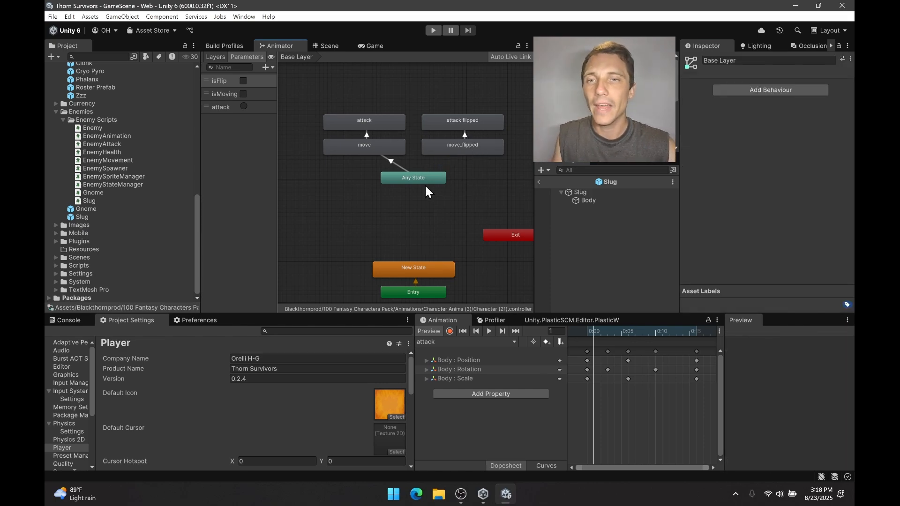
click(379, 148)
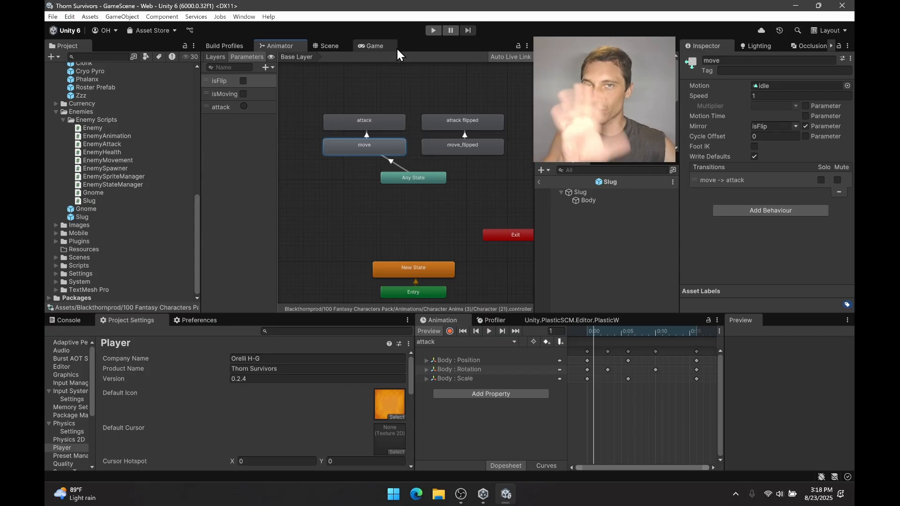
Run the game, skipping the Bad Luck and Stab choice, and pause it with slugs around the player.
click(380, 44)
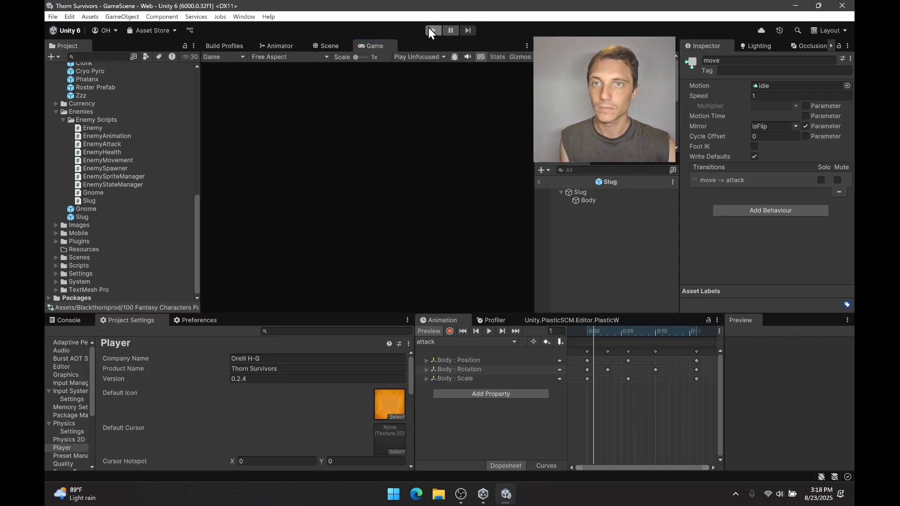
click(429, 28)
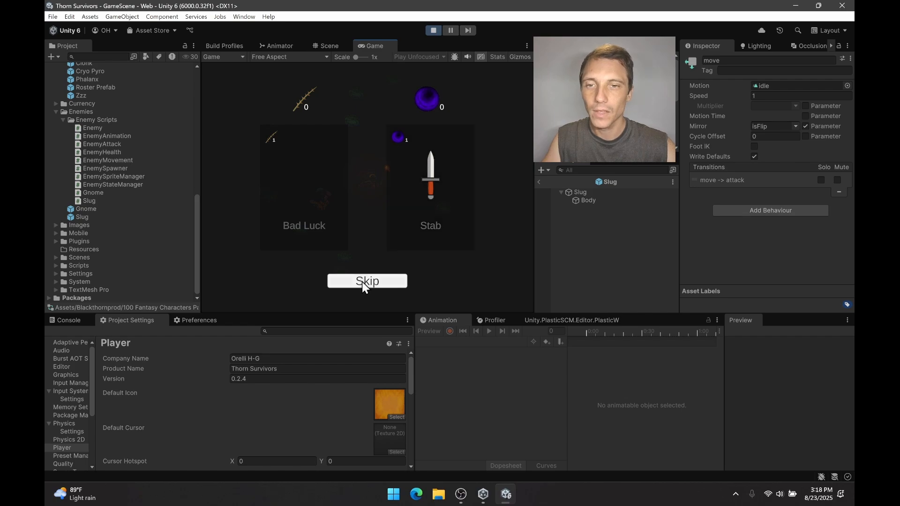
click(366, 283)
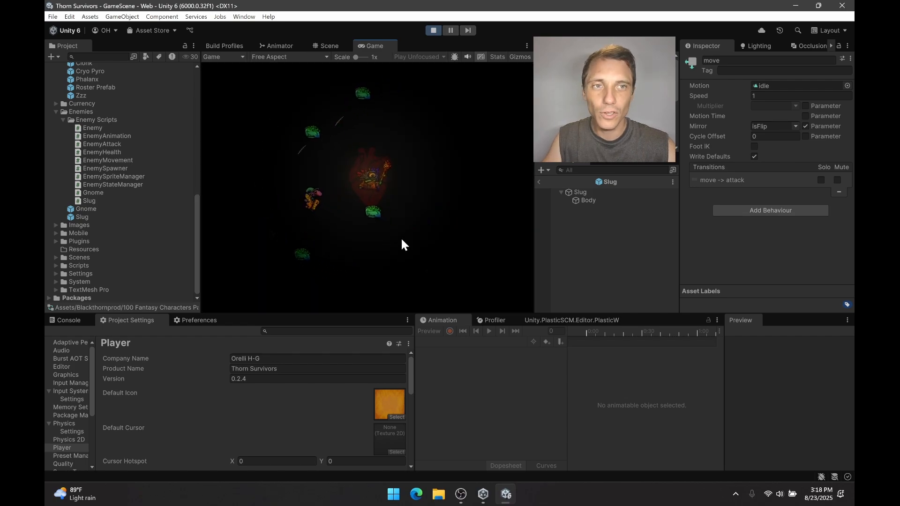
click(450, 30)
Leave the Slug prefab for the paused game scene and pick one of the slugs below the player.
click(328, 46)
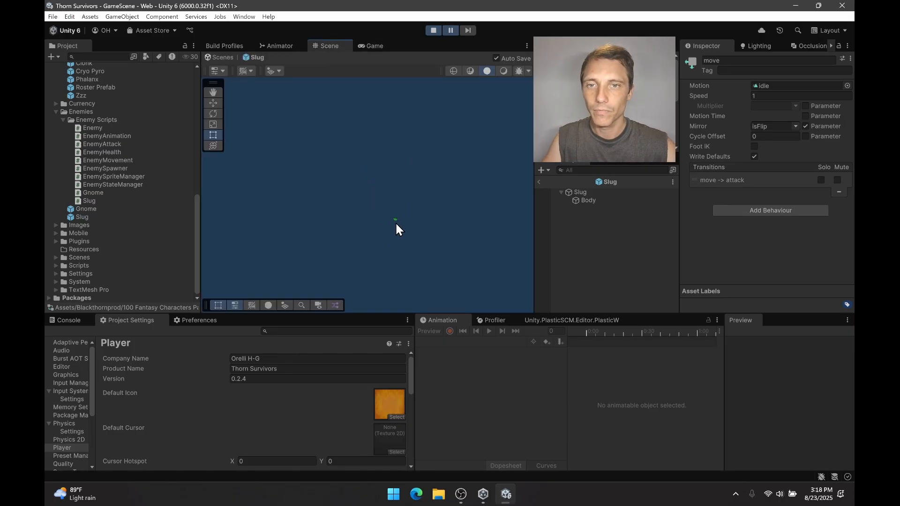
click(539, 182)
scroll(593, 207, down, 8)
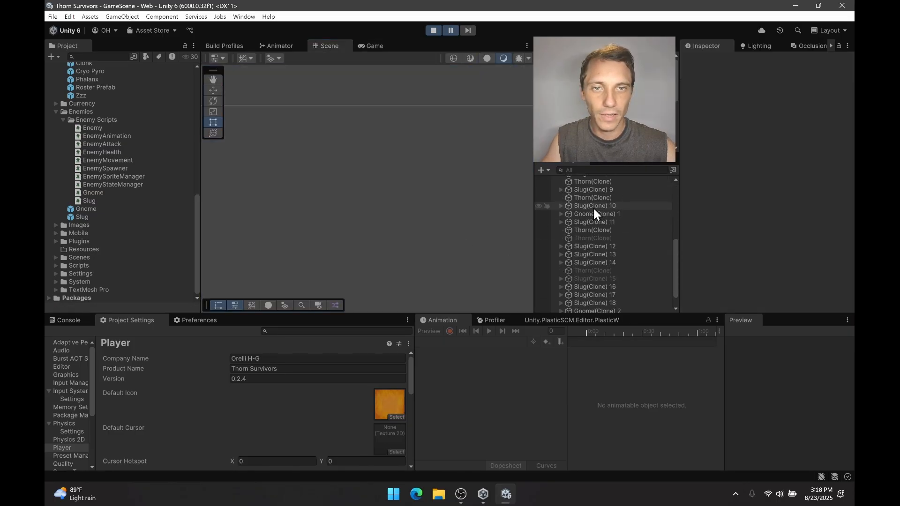
click(592, 203)
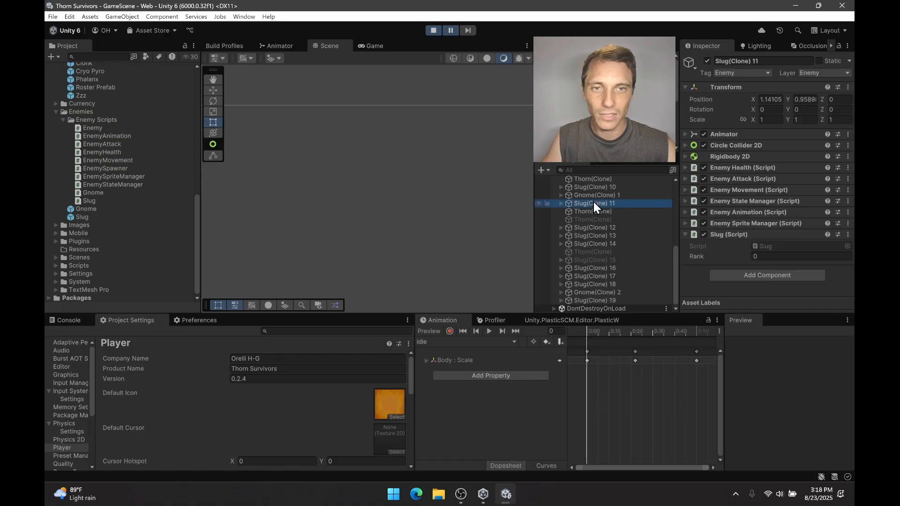
key(f)
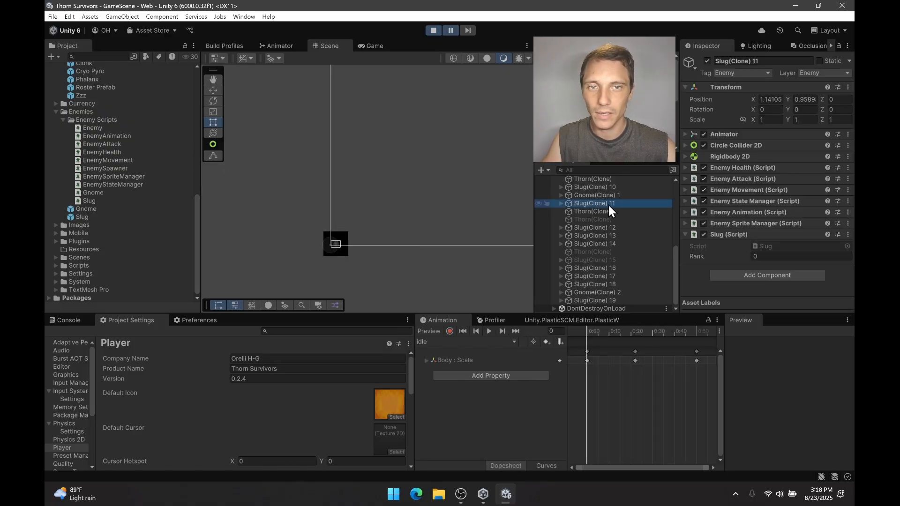
scroll(395, 218, down, 10)
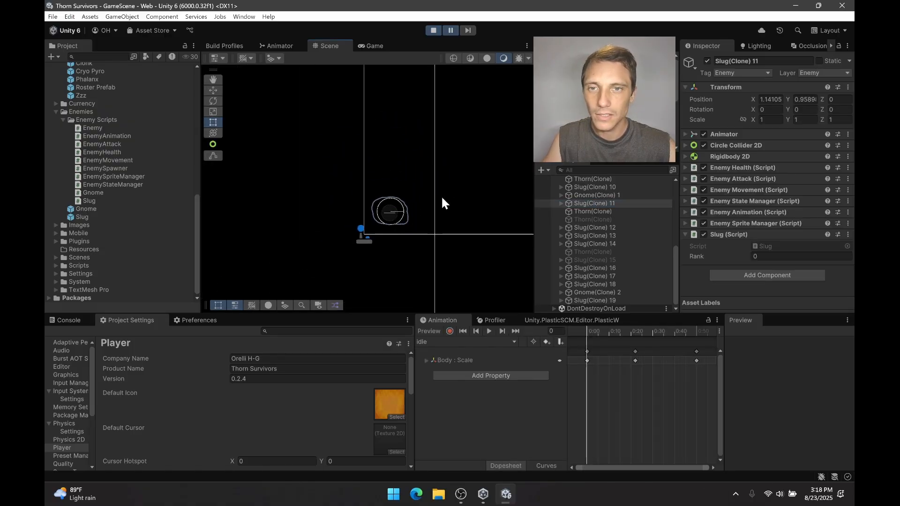
middle_drag(441, 196, 277, 237)
mouse_move(468, 199)
middle_down()
mouse_move(389, 216)
mouse_move(343, 170)
middle_up()
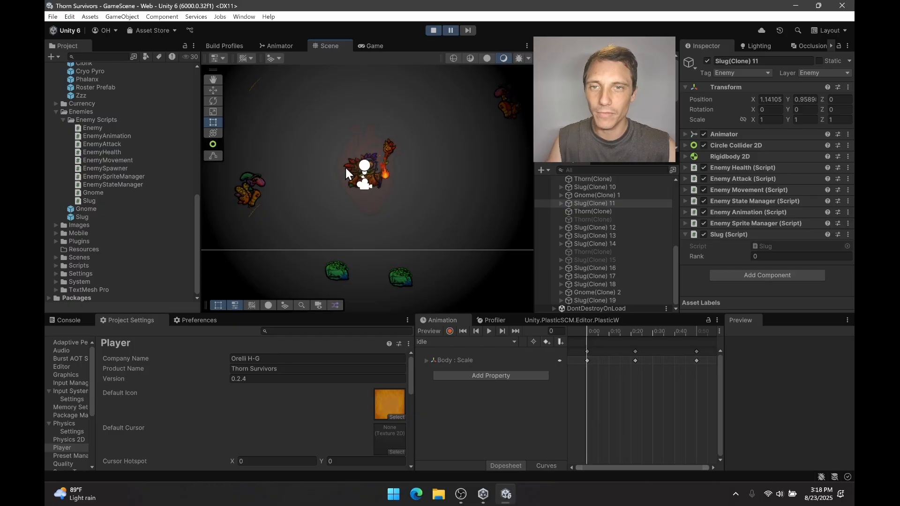
click(336, 265)
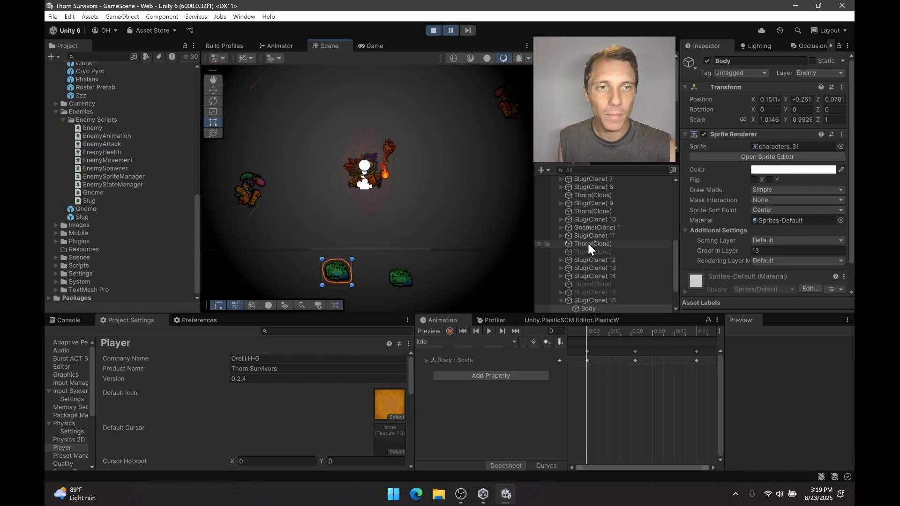
Examine the live animator states and parameters of Slug(Clone) 16 and its Body object's properties.
scroll(587, 241, down, 3)
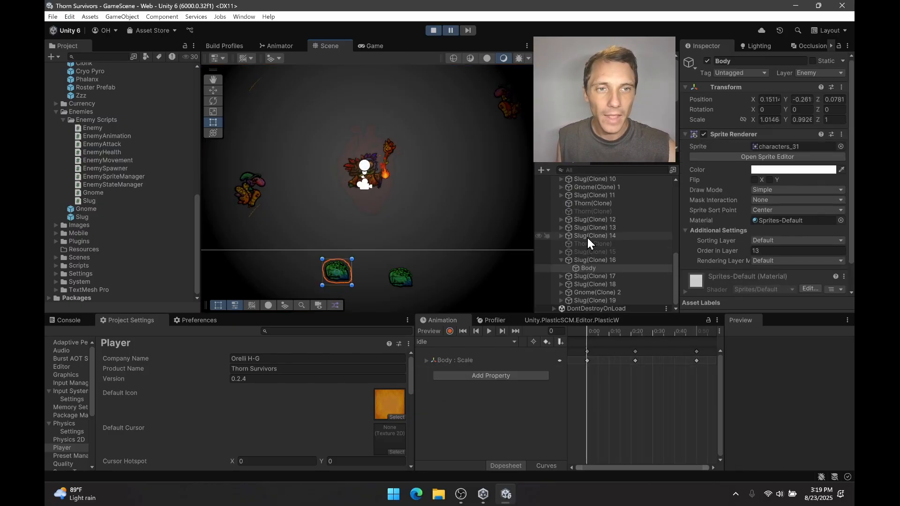
click(290, 48)
click(598, 260)
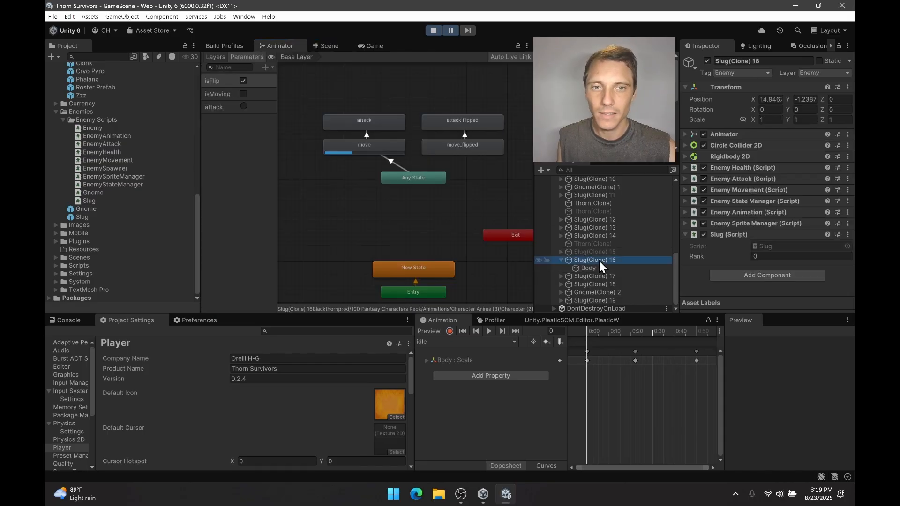
click(595, 267)
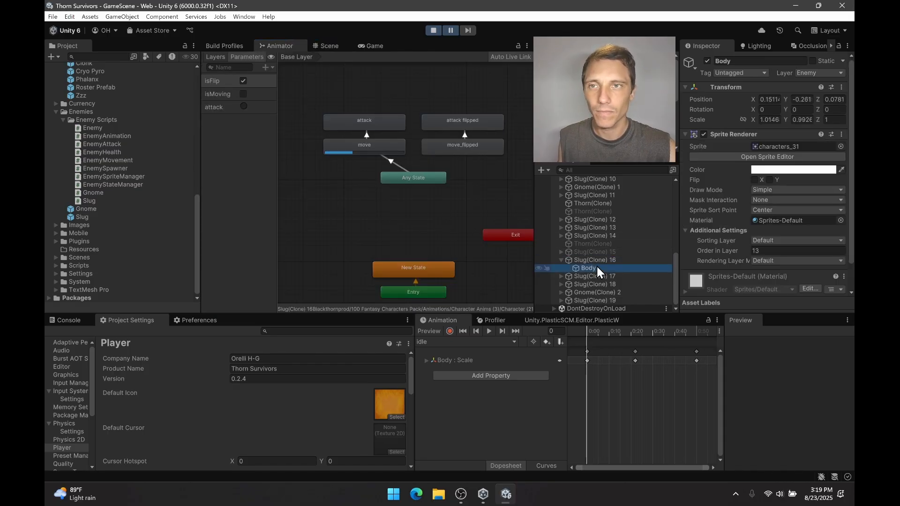
click(596, 260)
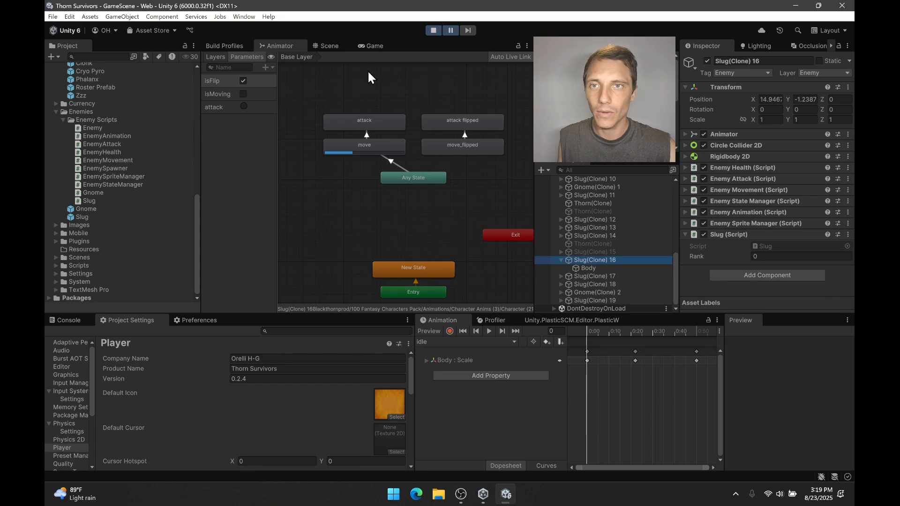
Compare the facing of Slug(Clone) 16 in the scene with its live animator state, and stop the game.
click(329, 46)
click(336, 270)
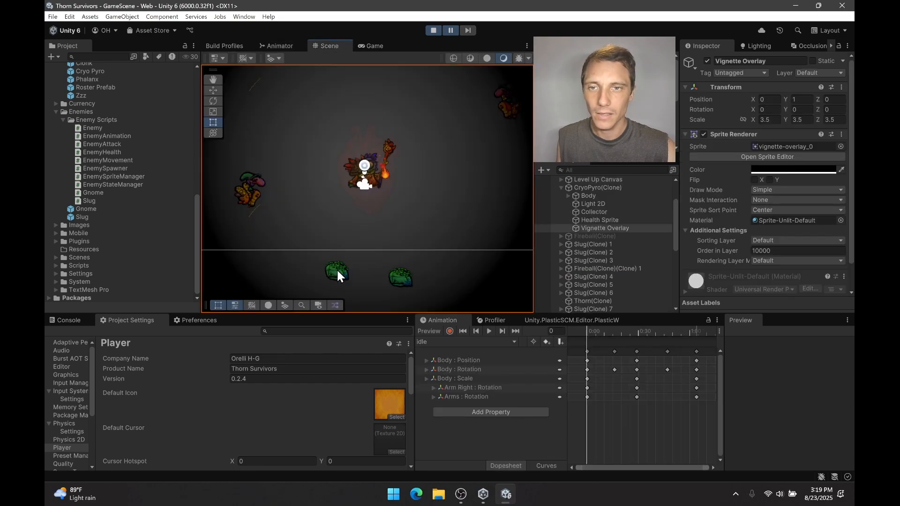
click(337, 268)
scroll(572, 253, down, 2)
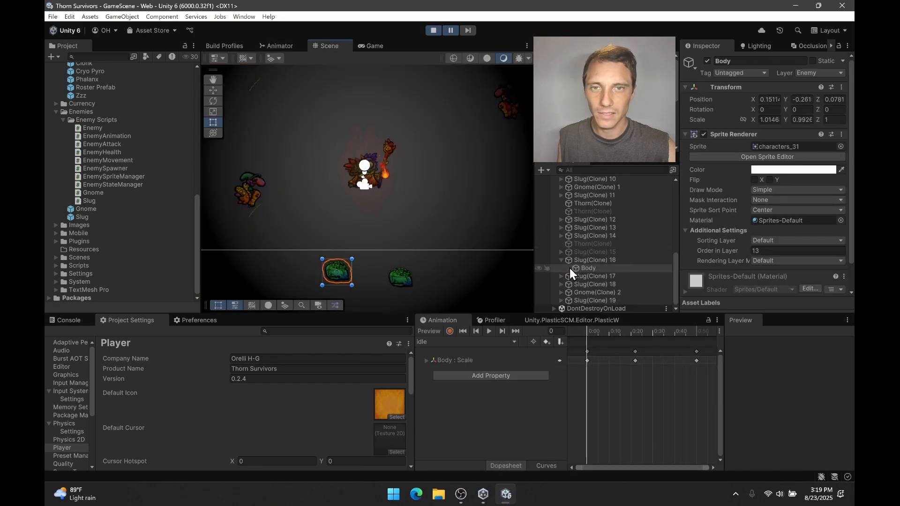
click(591, 260)
click(277, 45)
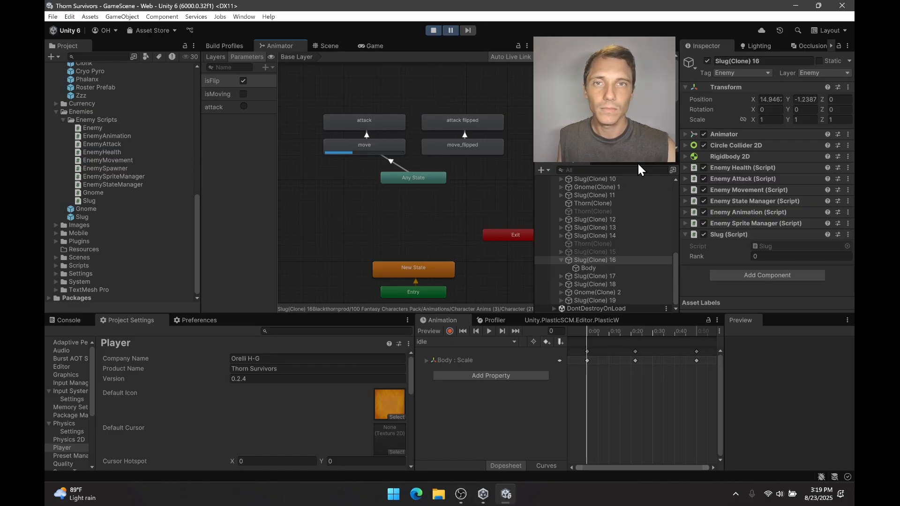
click(432, 31)
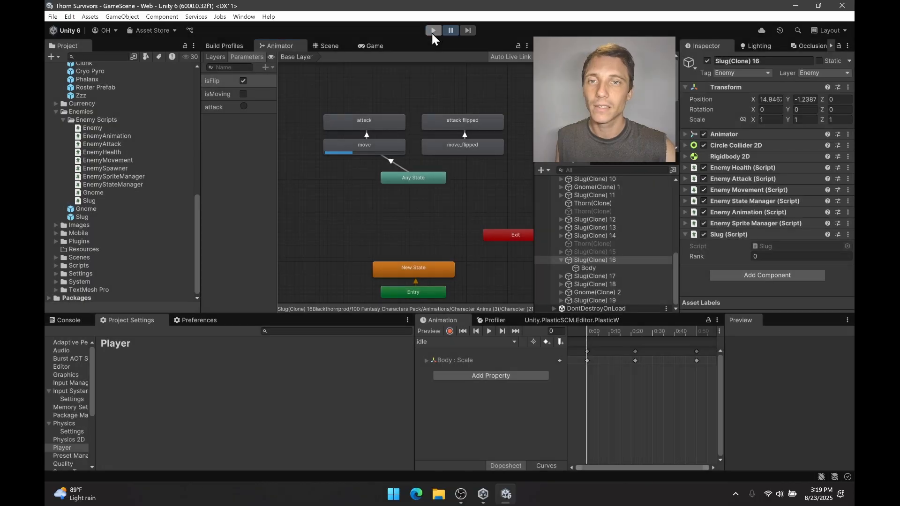
Turn off parameter control of the move state's Mirror option and leave Mirror cleared.
click(346, 144)
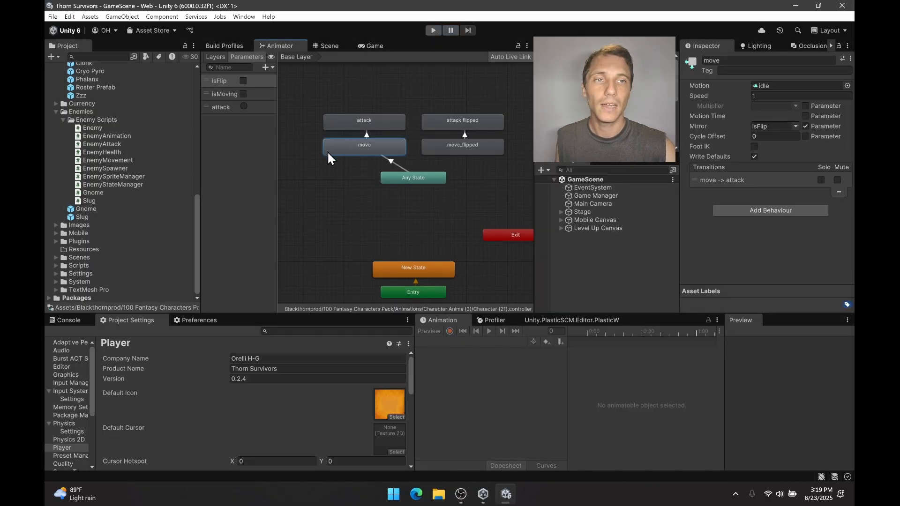
click(805, 126)
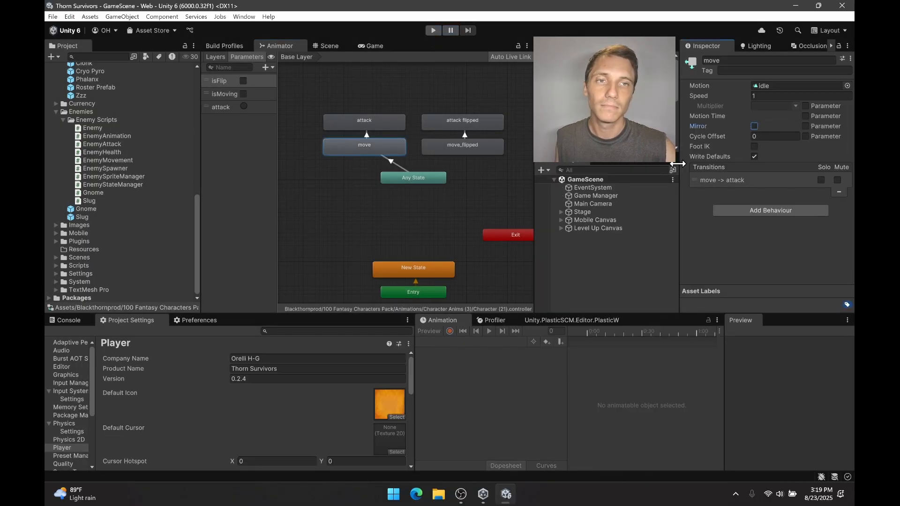
right_click(428, 177)
click(457, 182)
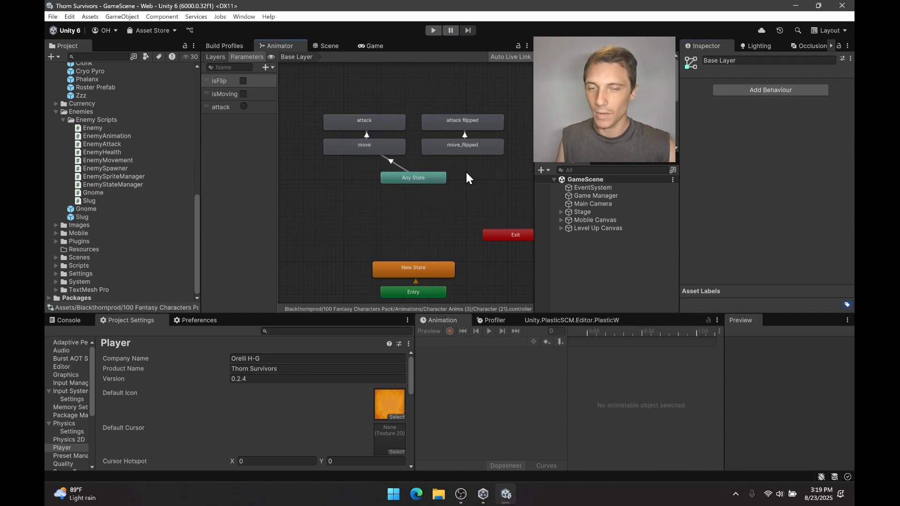
Undo the latest Mirror change and the deletion of the Any State to move_flipped transition, and check the move state.
key(ctrl+z)
key(ctrl+z)
key(ctrl+z)
key(ctrl+z)
key(ctrl+z)
key(ctrl+z)
key(ctrl+z)
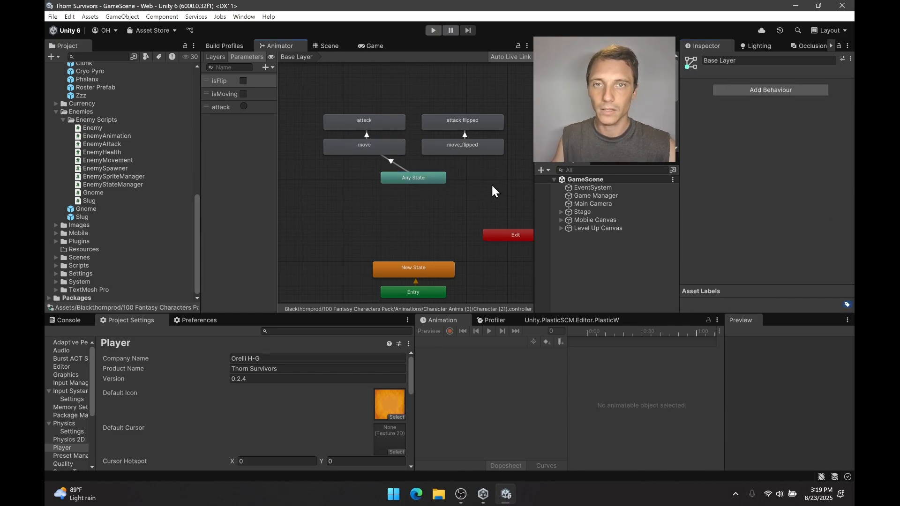
click(387, 152)
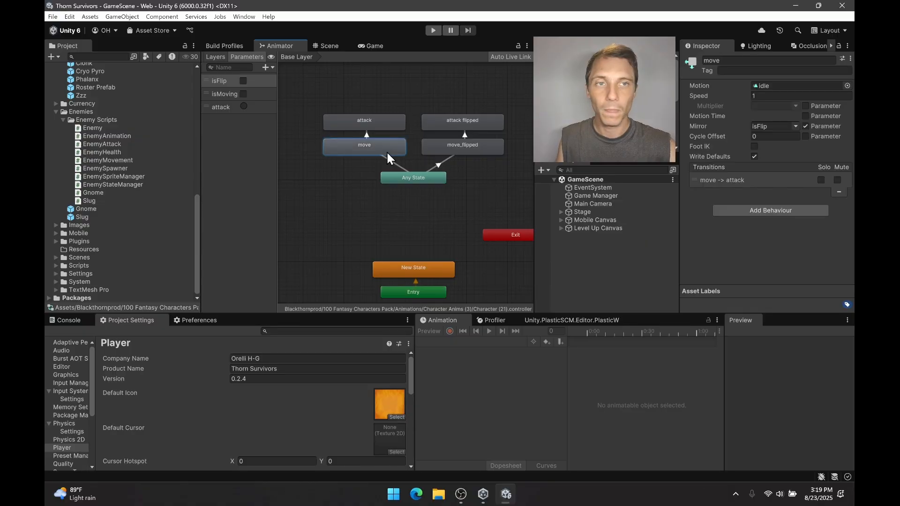
Playtest the game, skip the level-up offers while watching how the slugs face, and stop the game.
click(433, 223)
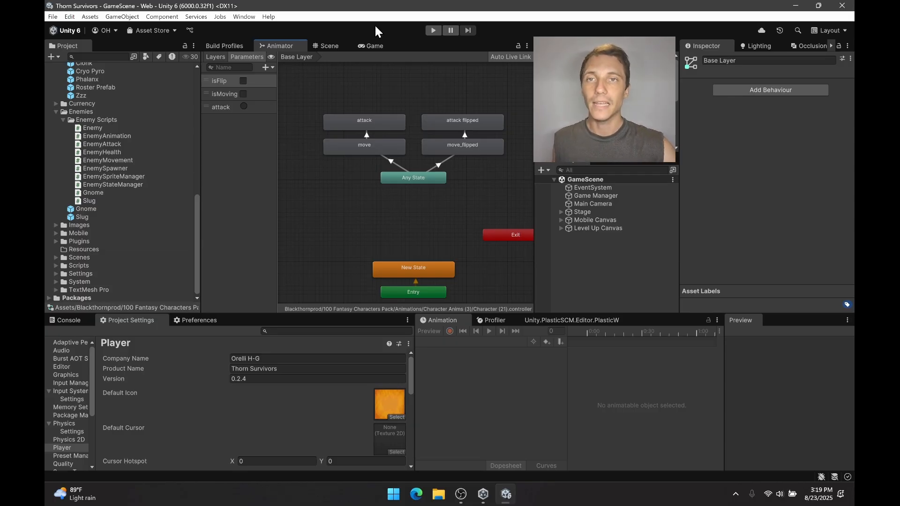
click(374, 46)
click(433, 30)
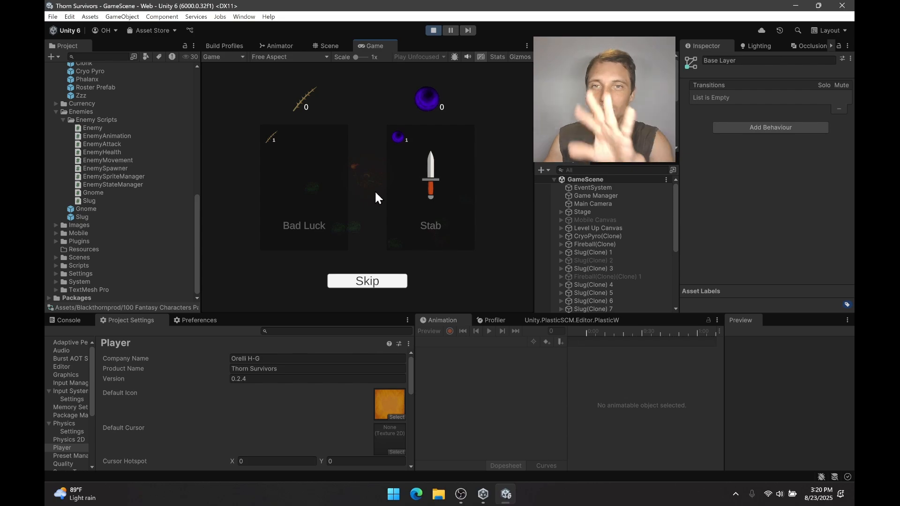
click(374, 281)
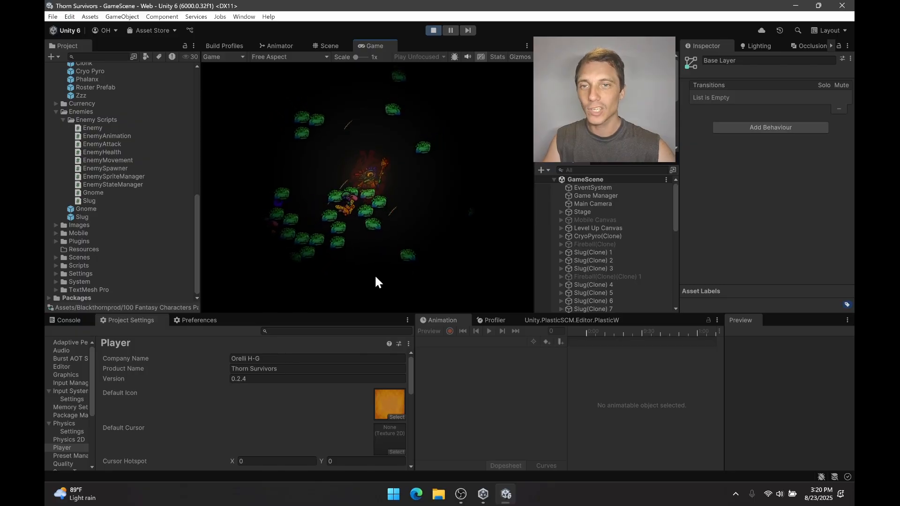
click(367, 281)
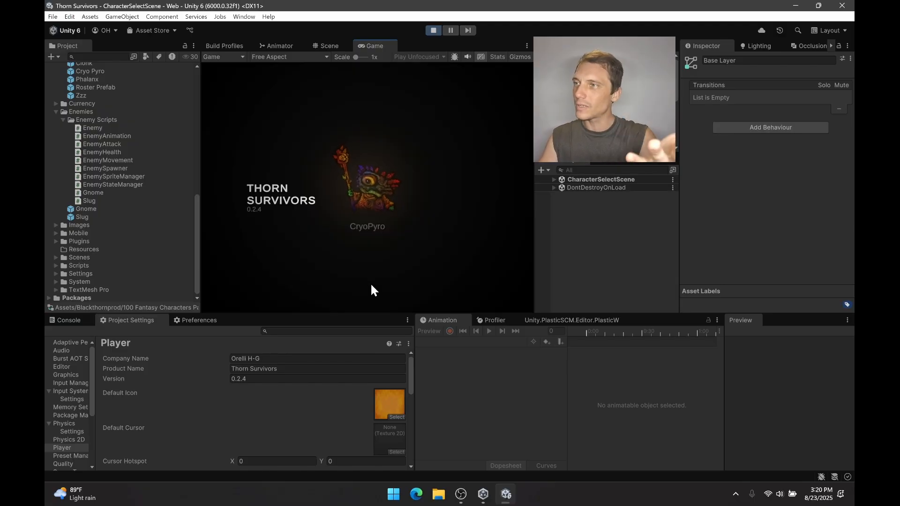
click(428, 29)
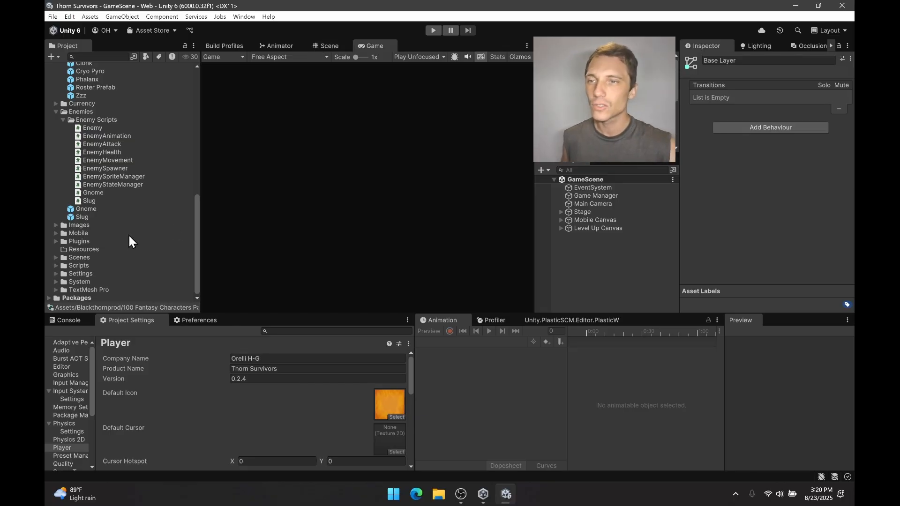
Open the Slug prefab and check the isFlip conditions on its Any State transitions to move_flipped and move.
click(83, 217)
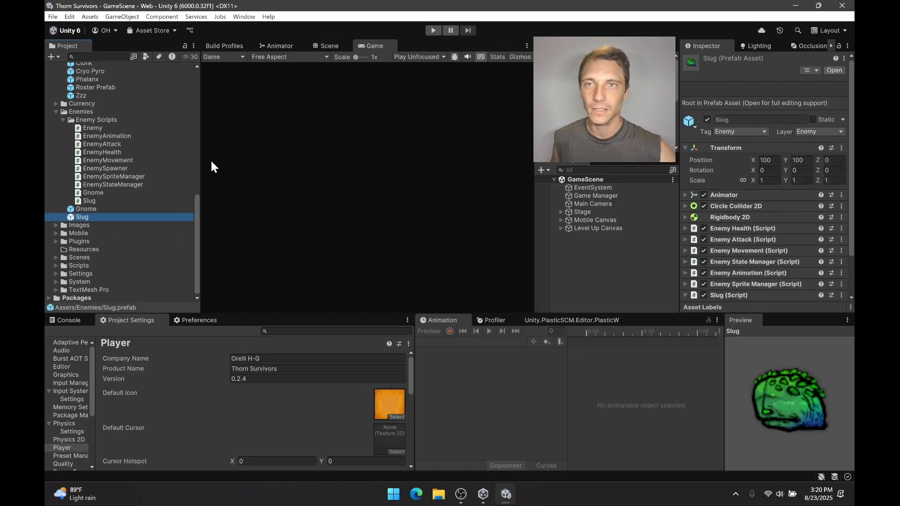
double_click(96, 217)
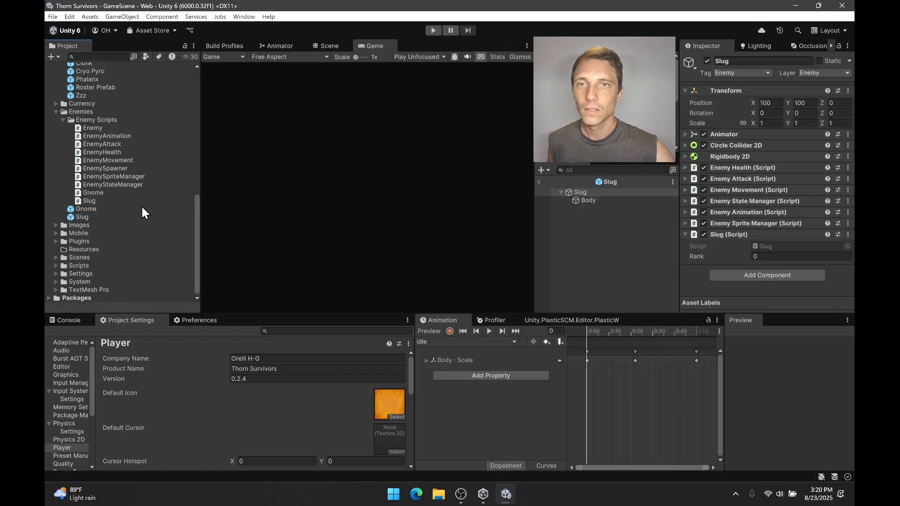
click(282, 45)
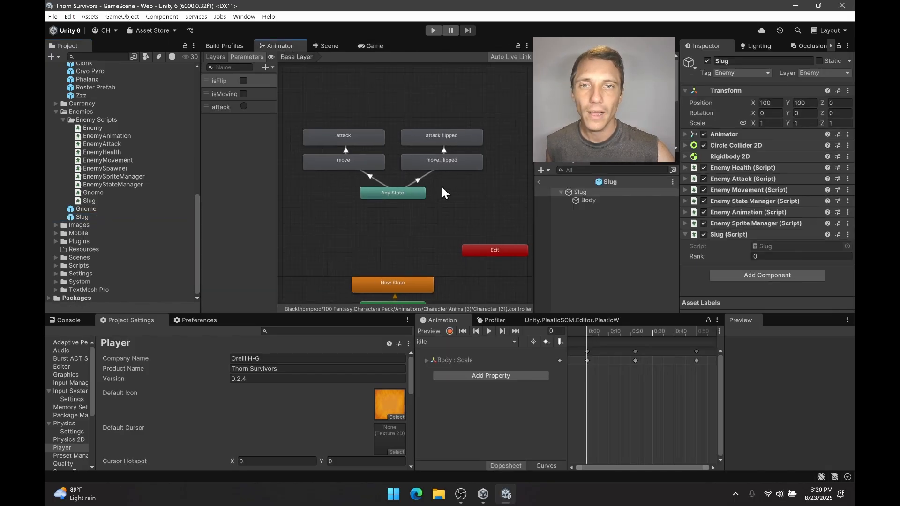
click(416, 175)
scroll(735, 180, down, 2)
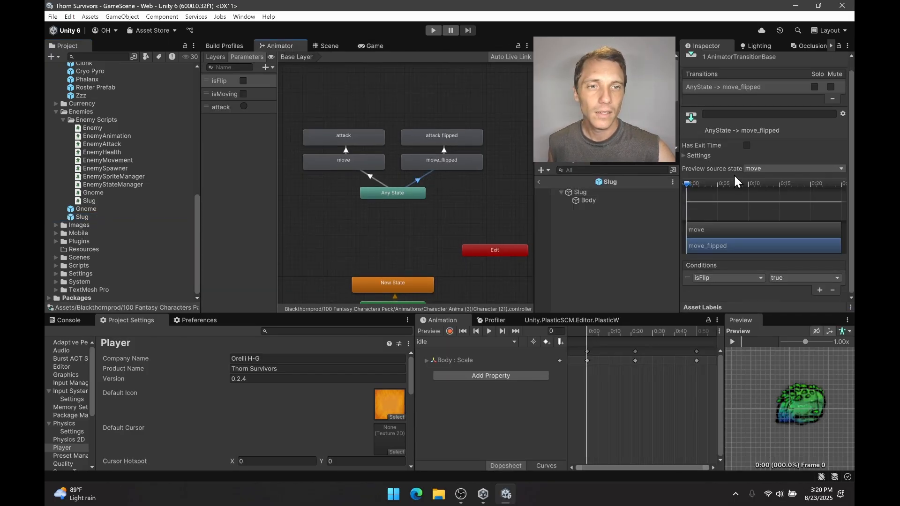
click(380, 182)
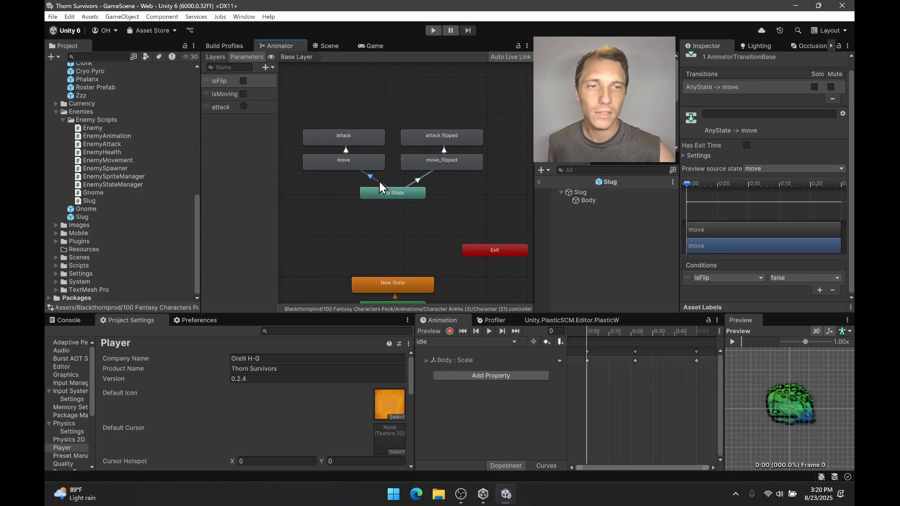
click(457, 189)
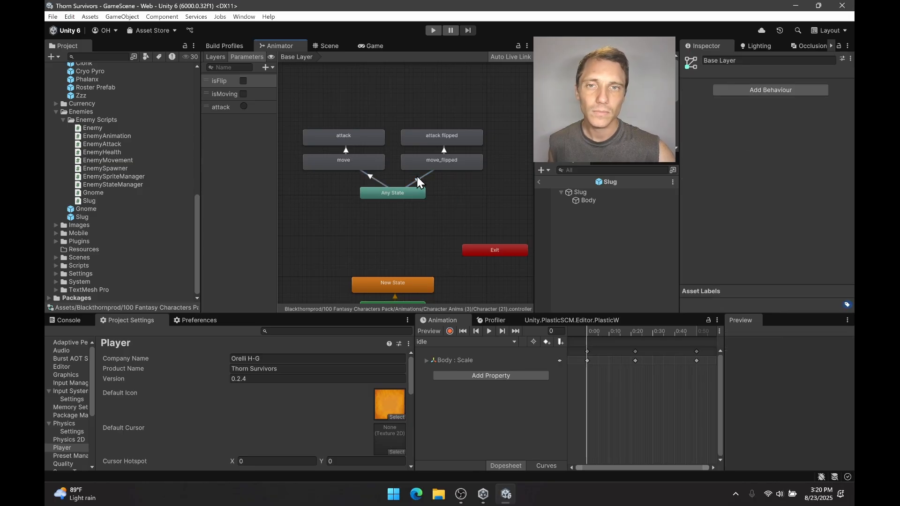
Inspect the Slug's move_flipped state, its incoming Any State transition, and the conditions on both transitions into the attack states.
click(441, 162)
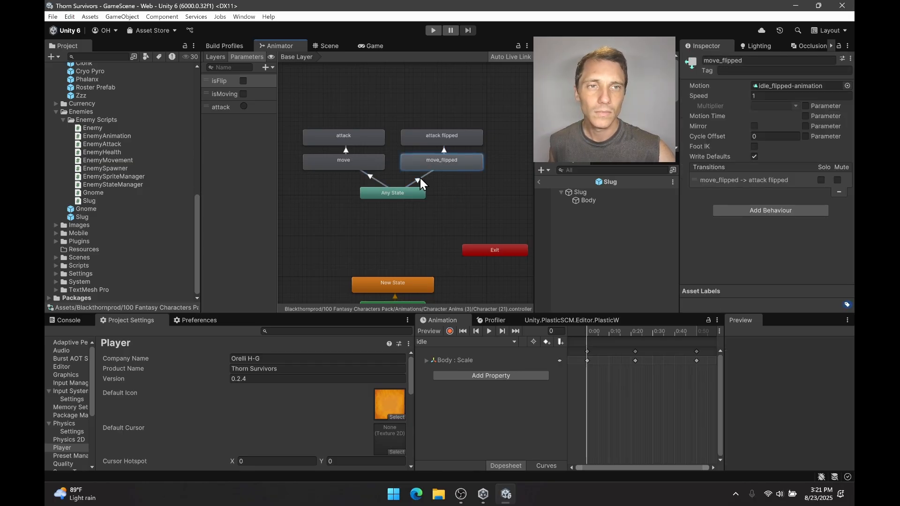
click(420, 176)
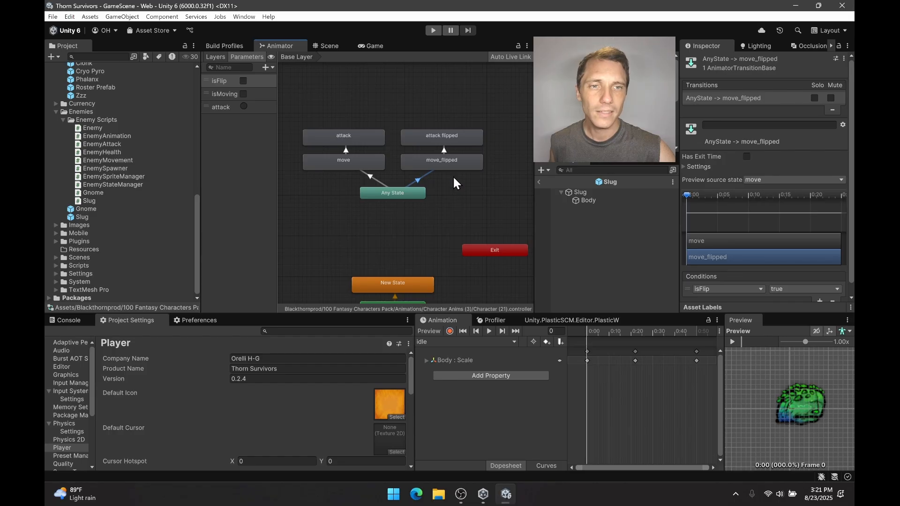
scroll(851, 197, down, 1)
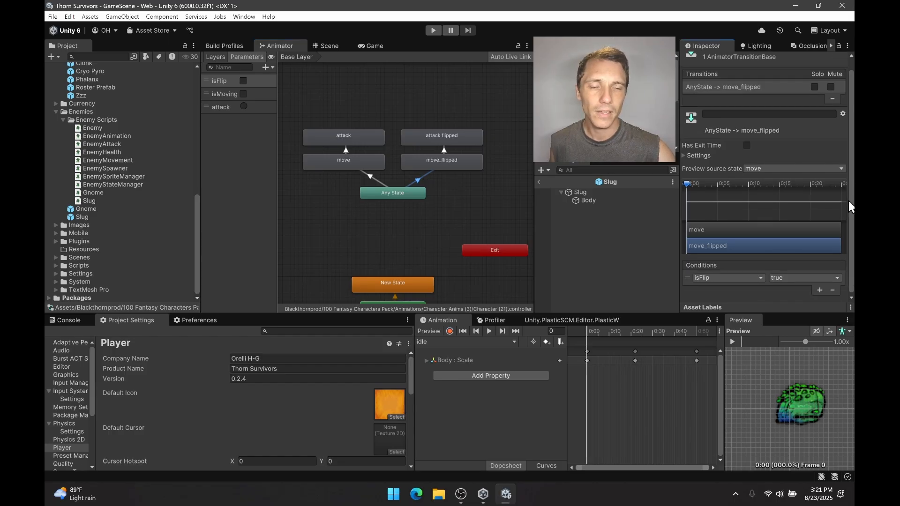
click(444, 150)
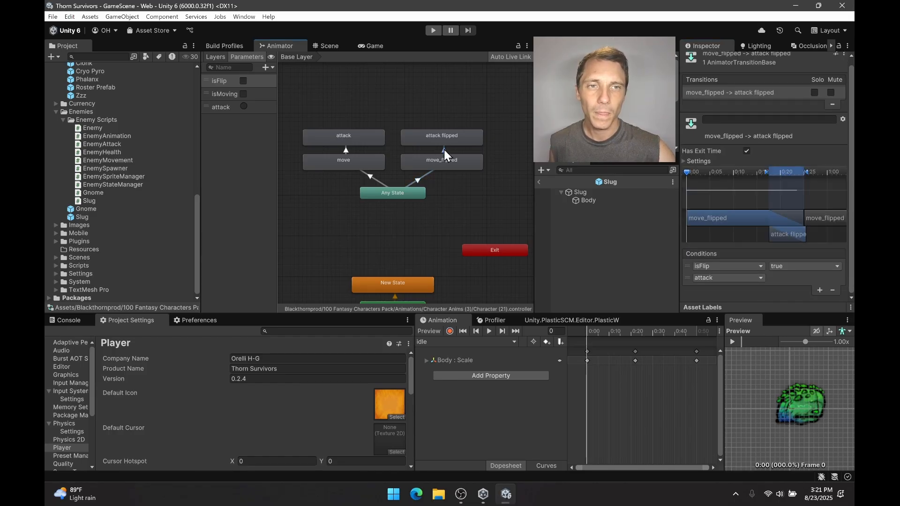
click(345, 151)
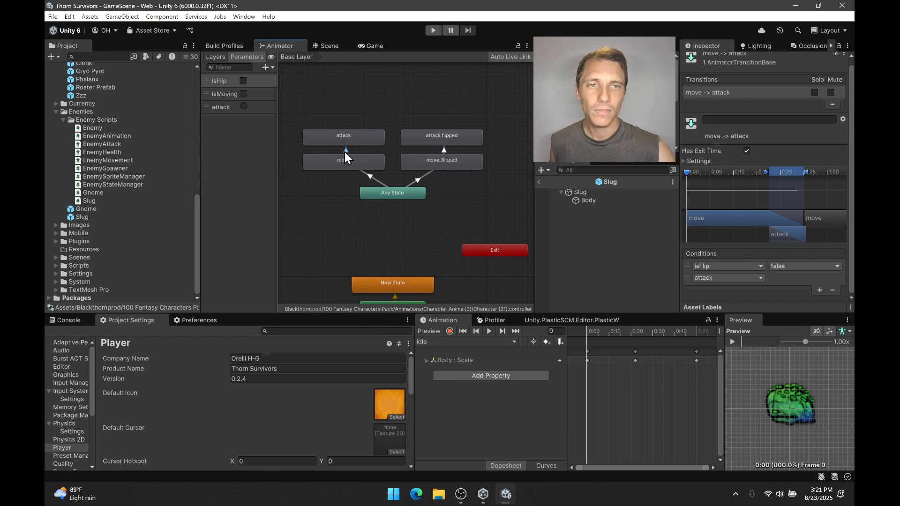
Turn off Has Exit Time on the Slug's move_flipped to attack flipped and move to attack transitions.
click(443, 152)
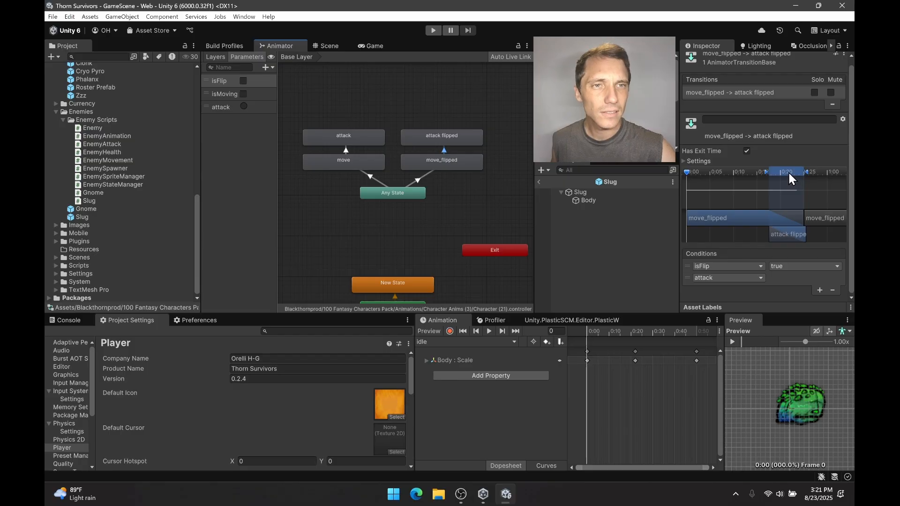
scroll(731, 149, up, 1)
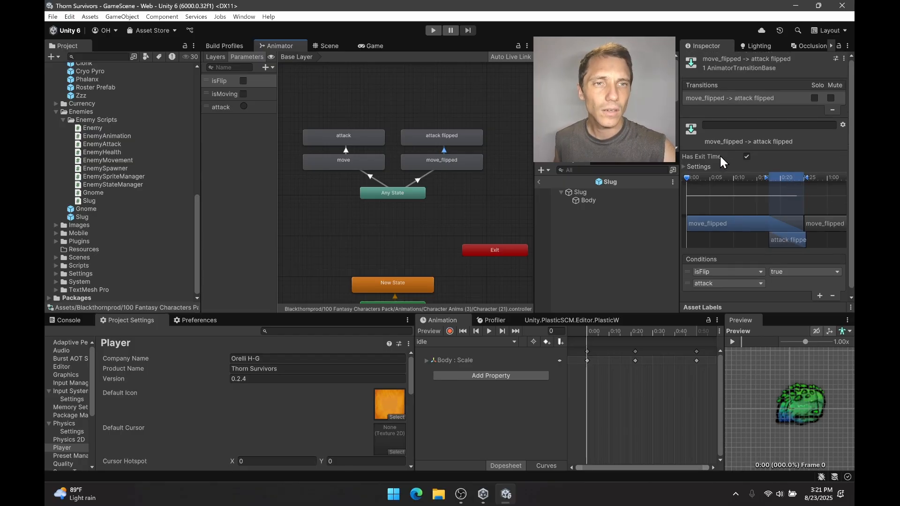
click(747, 157)
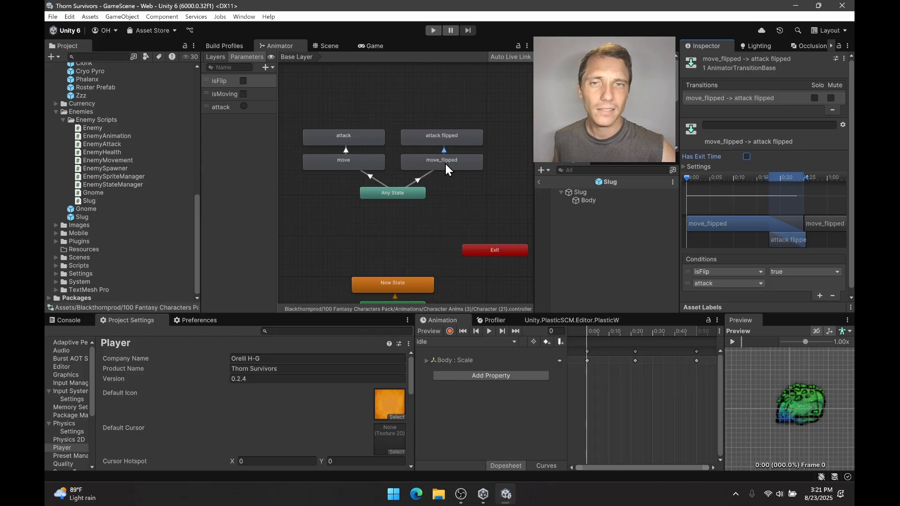
click(346, 150)
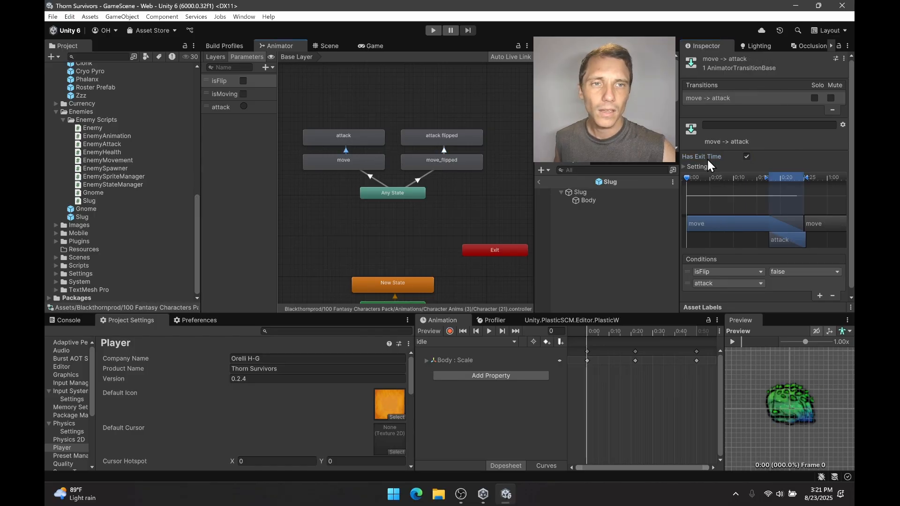
click(747, 157)
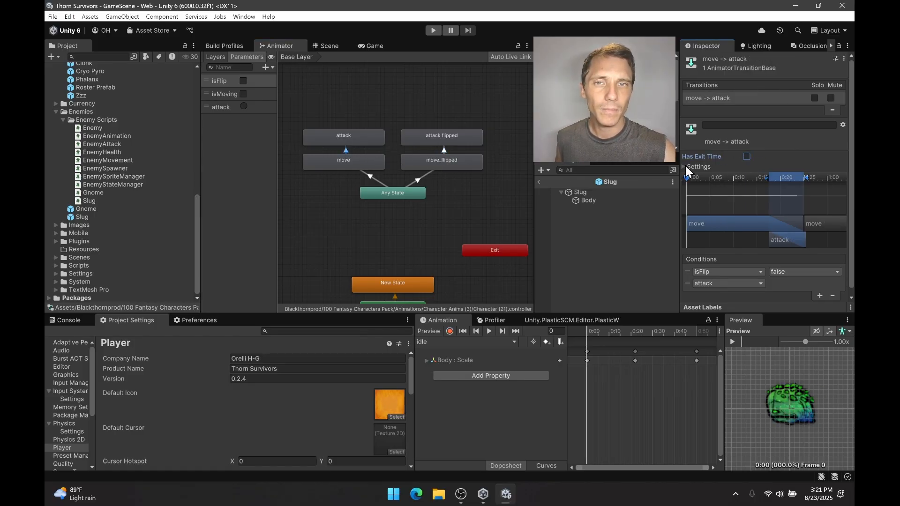
click(424, 176)
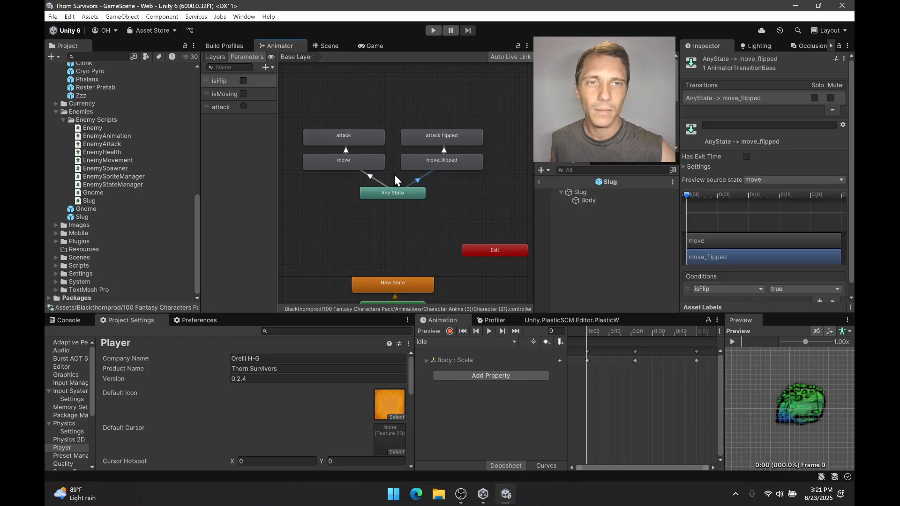
click(451, 176)
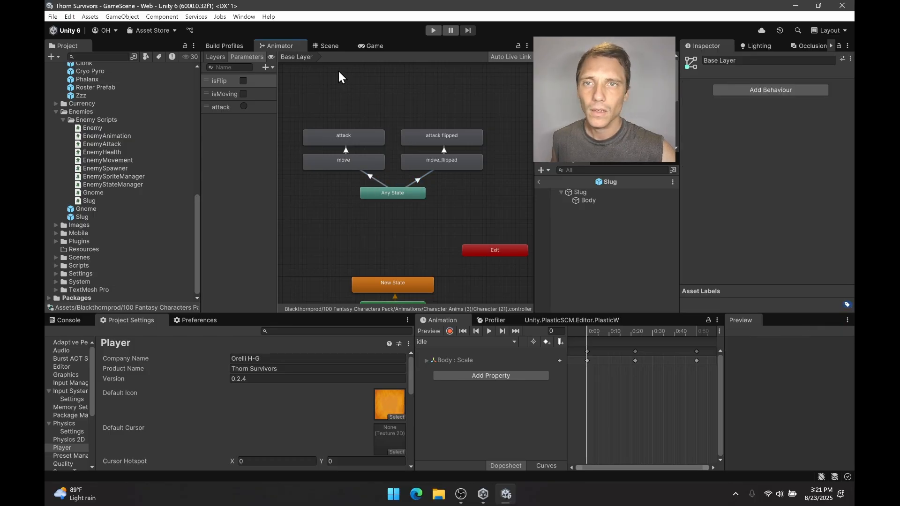
Playtest the game, steering the character among the slugs to check their flipping, and stop the game.
click(333, 49)
click(358, 46)
click(433, 29)
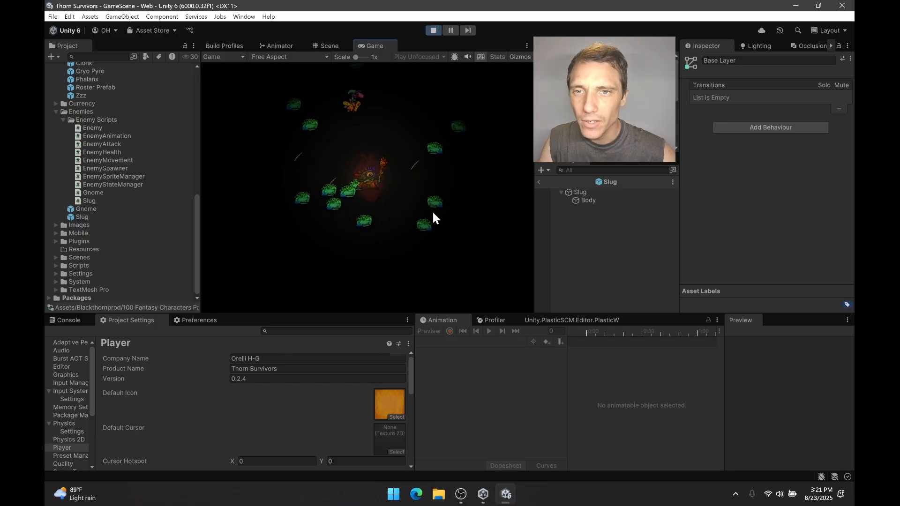
click(406, 280)
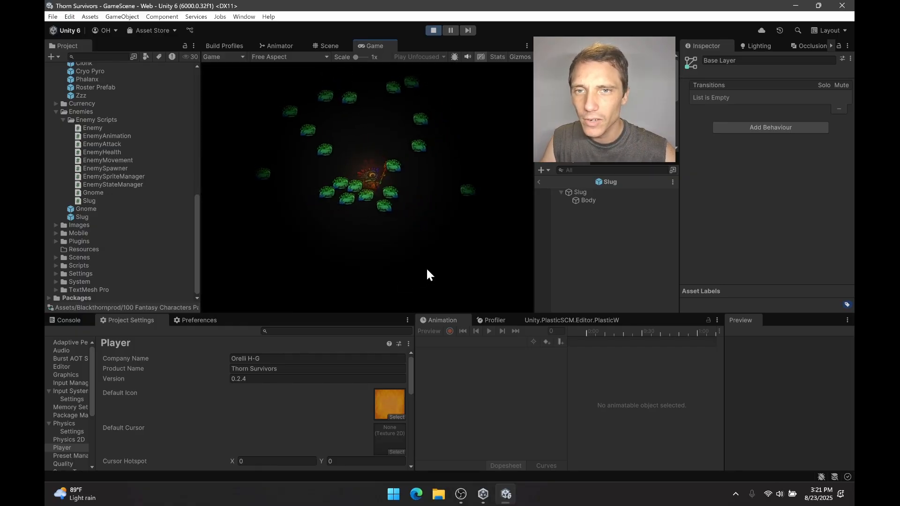
key(d)
key(w)
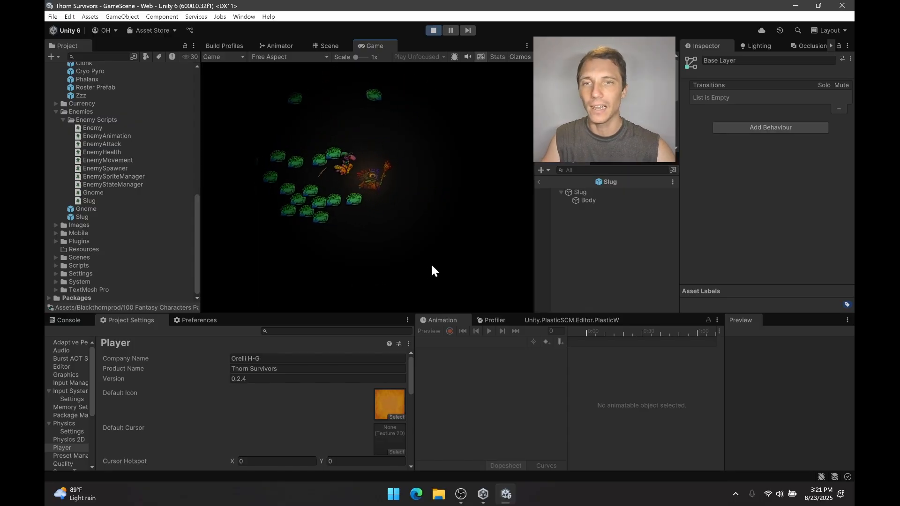
click(433, 31)
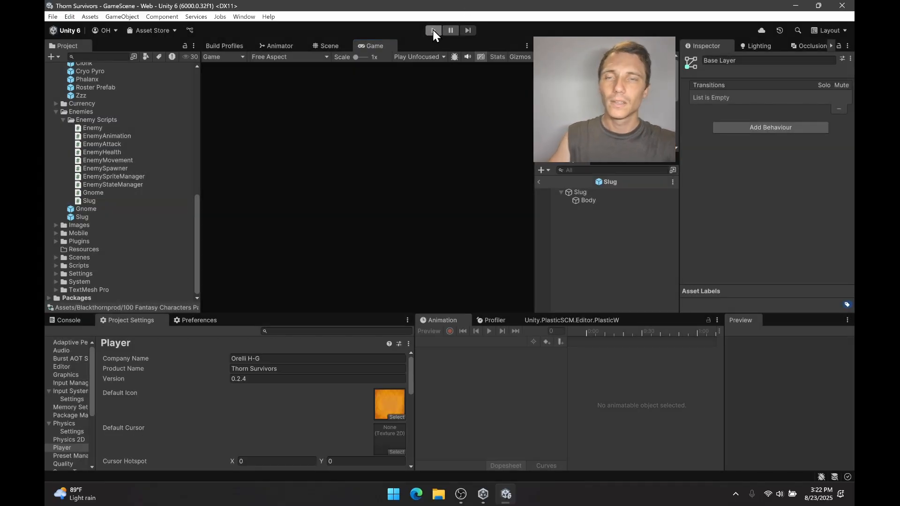
Compare the exit time setting of the Slug's move_flipped to attack flipped transition with the Gnome prefab's two attack transitions.
click(278, 46)
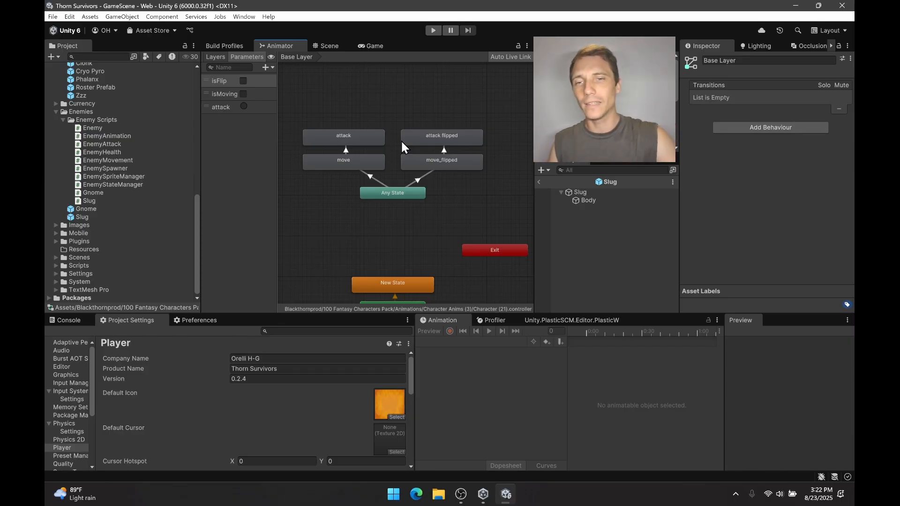
click(445, 150)
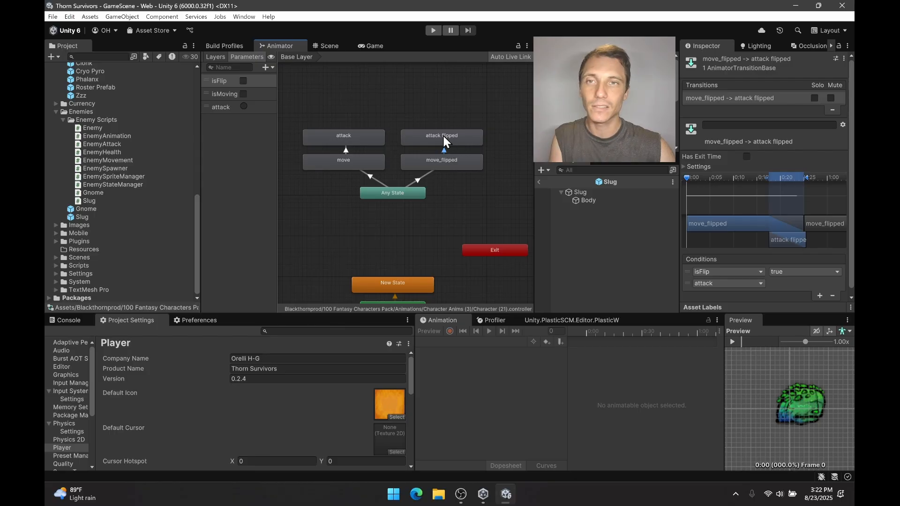
double_click(104, 209)
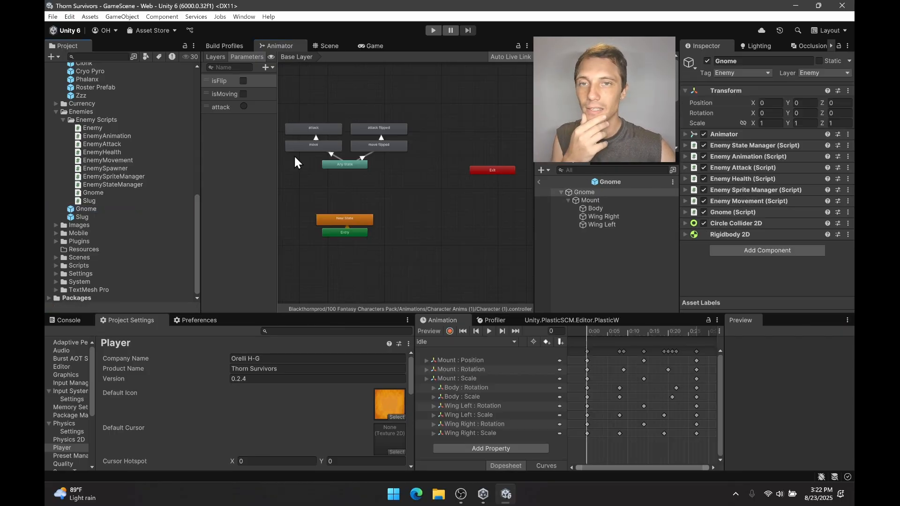
click(381, 137)
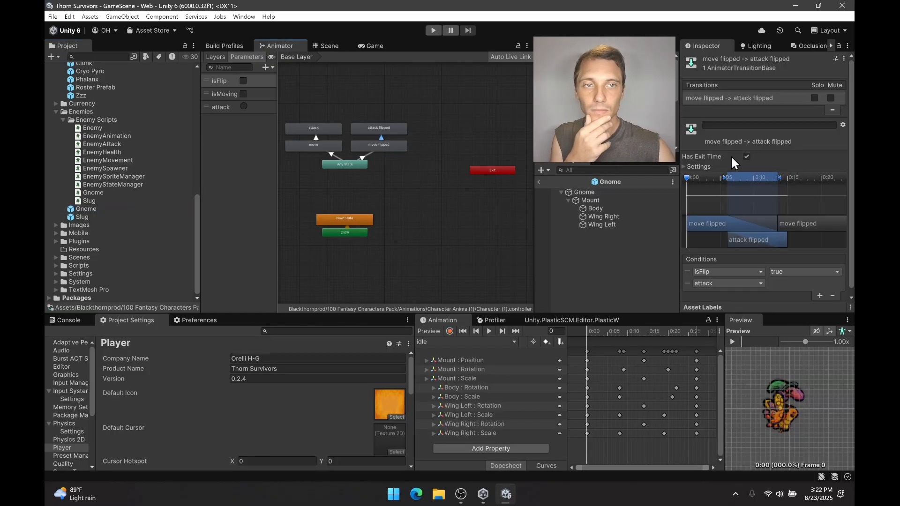
click(315, 138)
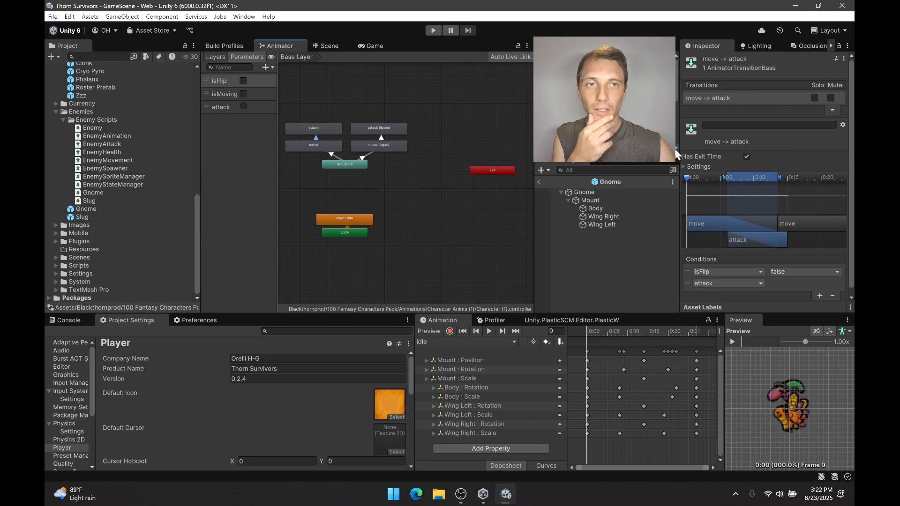
click(412, 96)
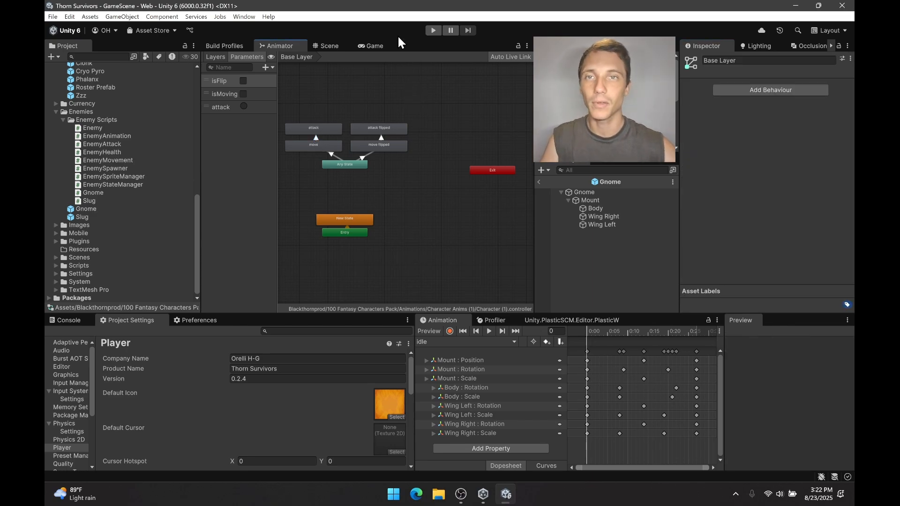
Run the game again and skip the level-up offer to watch how the enemies flip and attack.
click(375, 45)
click(433, 30)
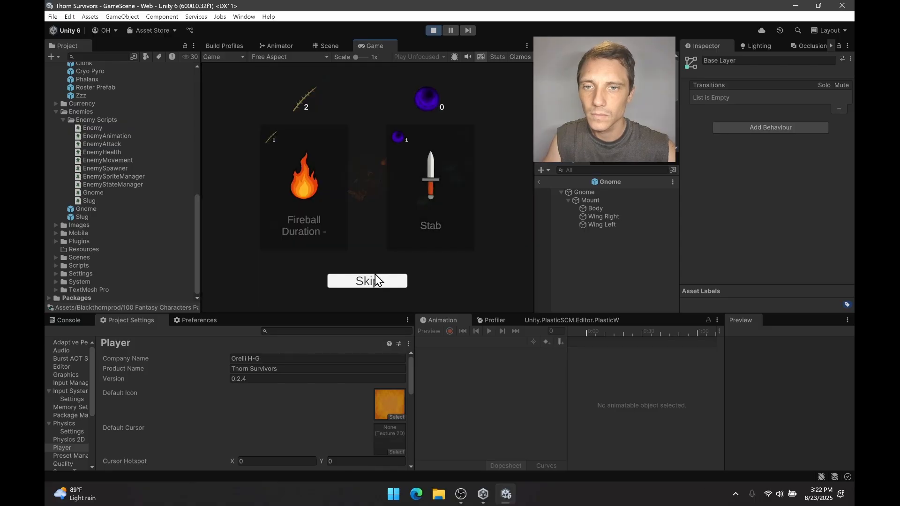
click(375, 281)
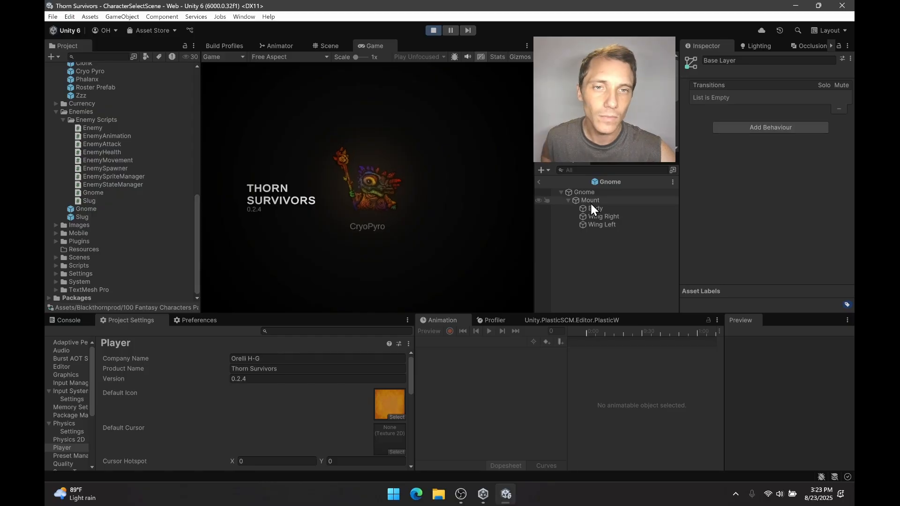
Open the Gnome prefab's EnemyMovement script in Visual Studio and review how its Update method calls the flip.
click(610, 192)
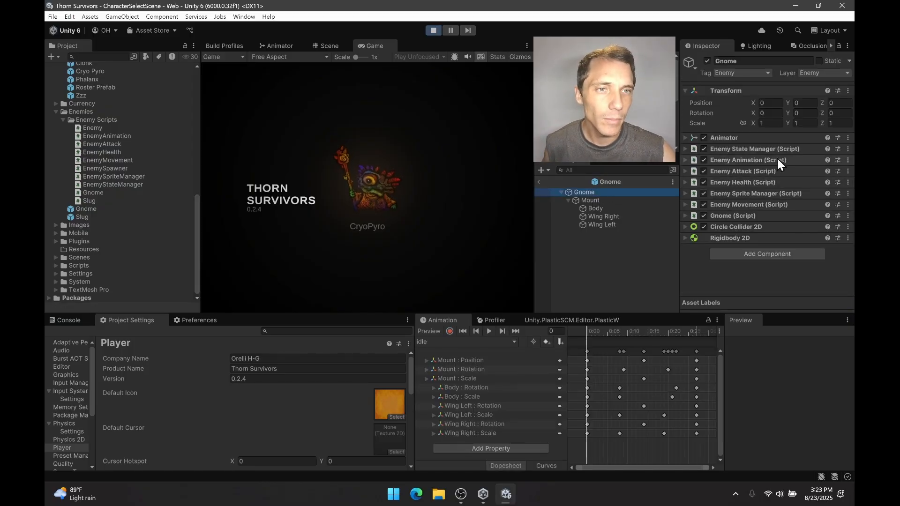
click(746, 203)
double_click(778, 218)
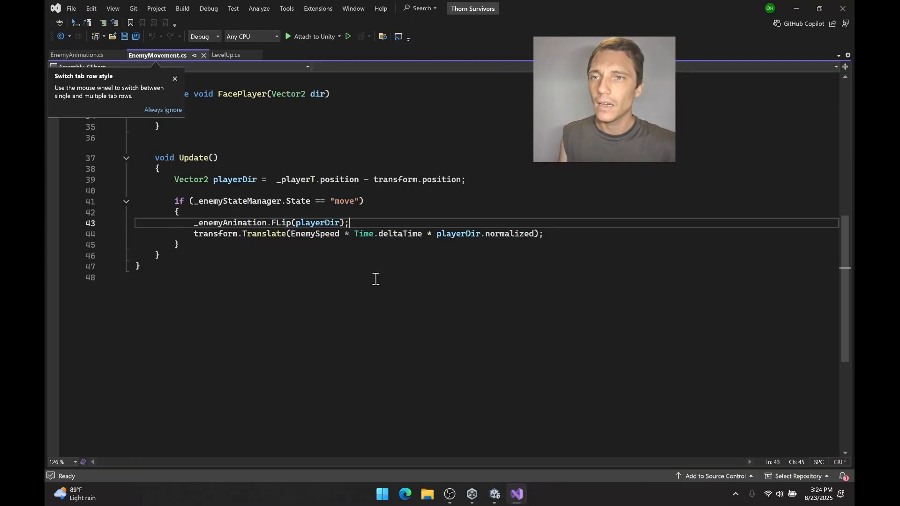
click(377, 278)
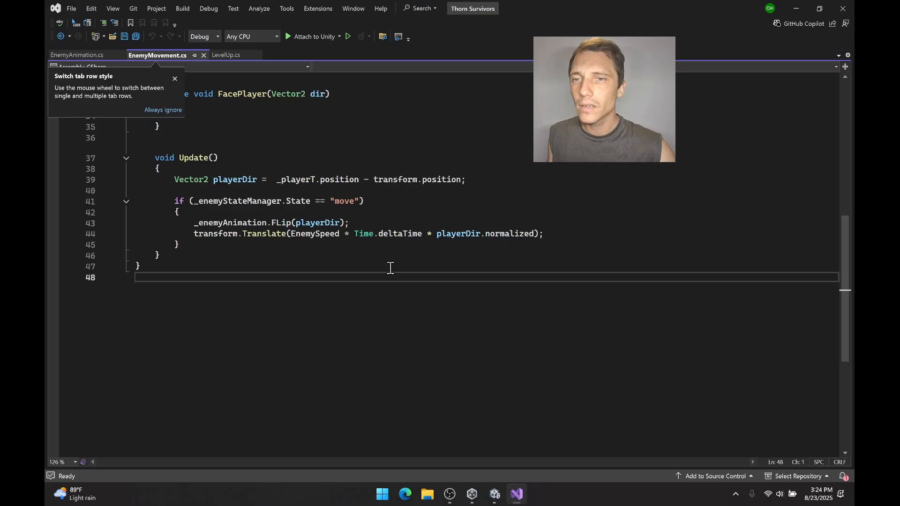
scroll(390, 268, up, 1)
double_click(227, 256)
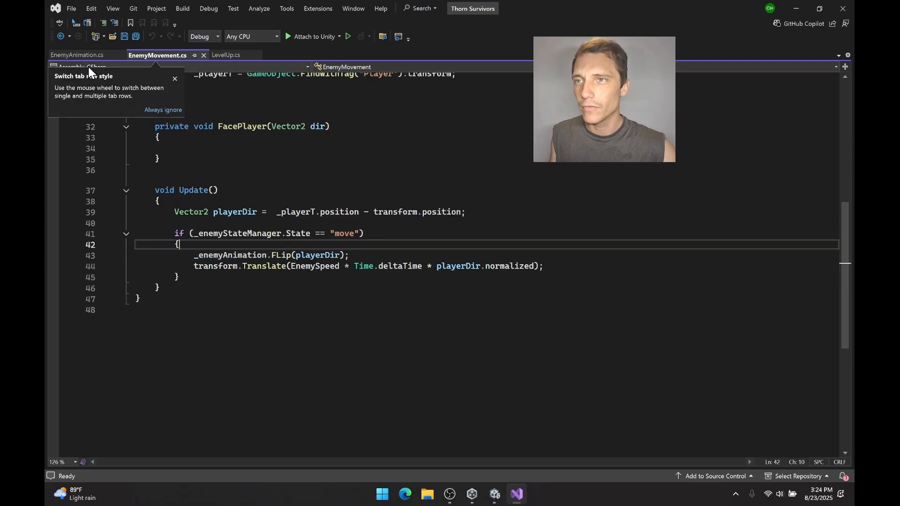
Examine the isFlip checks in the FLip method of EnemyAnimation.cs, then close the code editor to return to Unity.
click(78, 56)
click(175, 79)
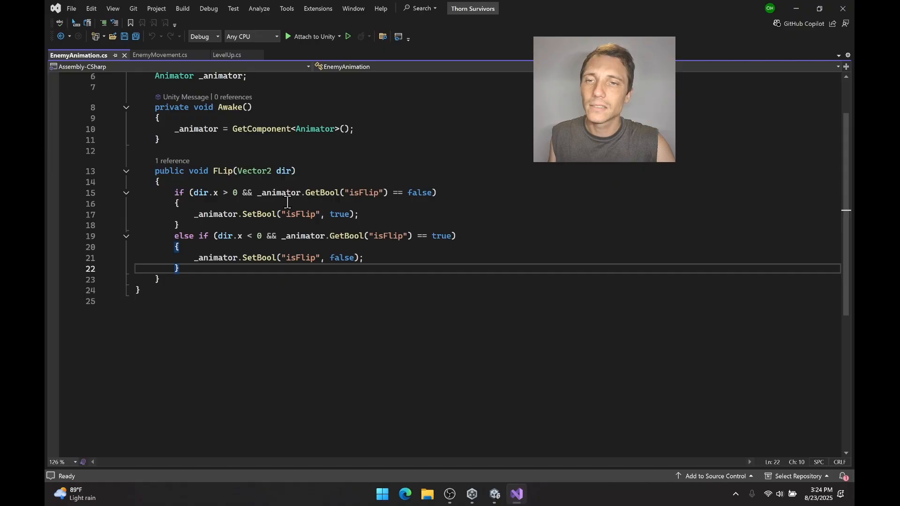
drag(347, 193, 380, 192)
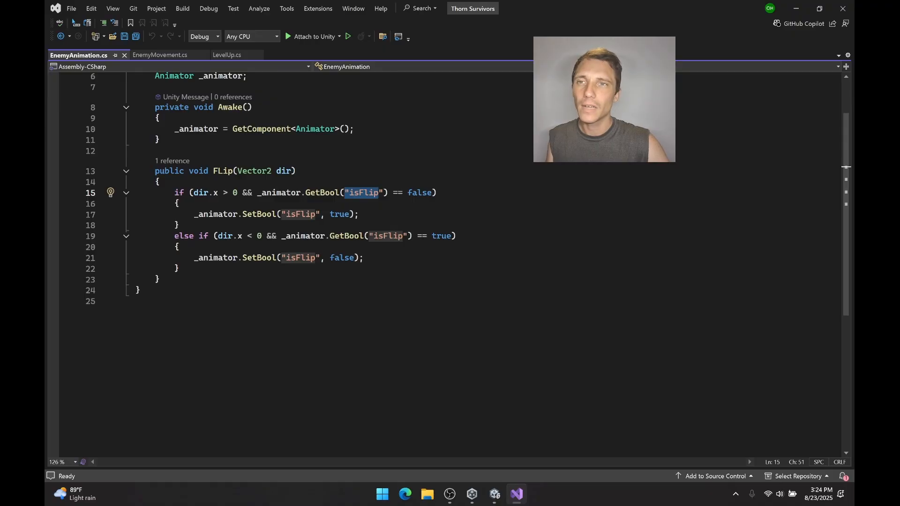
click(843, 8)
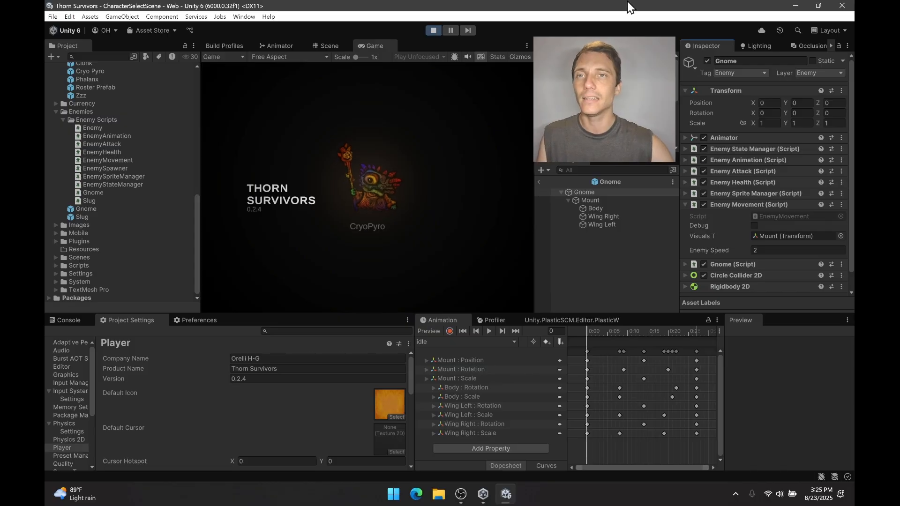
Stop and restart the game, skipping two level-up offers to watch the enemies' flipping and attacks.
click(432, 33)
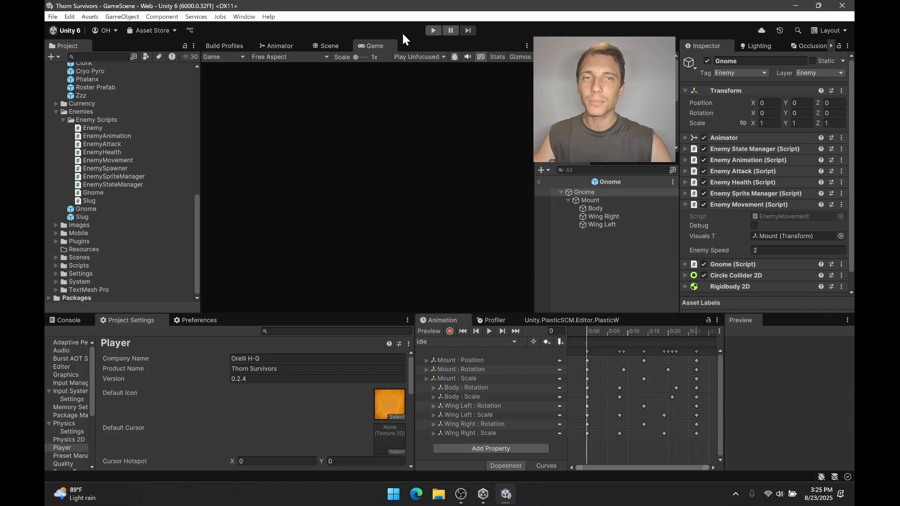
click(434, 30)
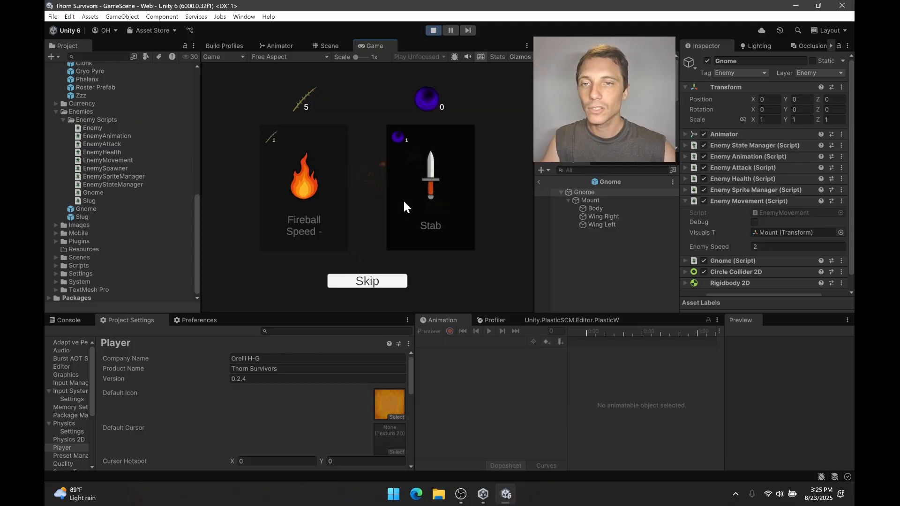
click(375, 282)
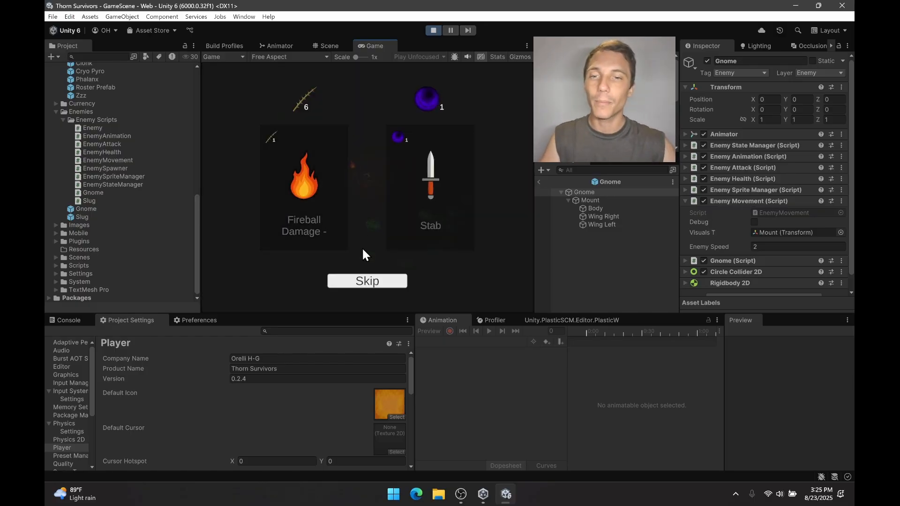
click(360, 280)
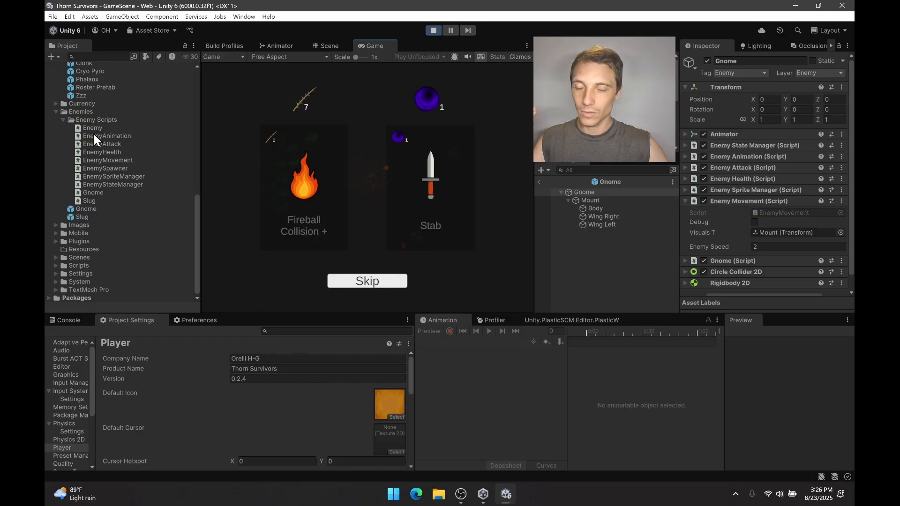
scroll(96, 134, up, 5)
scroll(100, 138, down, 3)
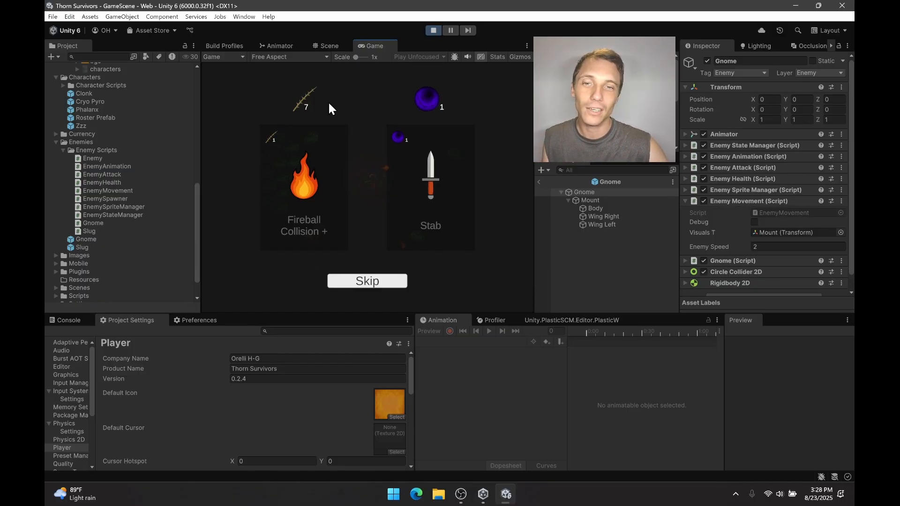
Skip two more level-up offers, steer the character around the enemies to check their flipping, and stop the game.
click(397, 283)
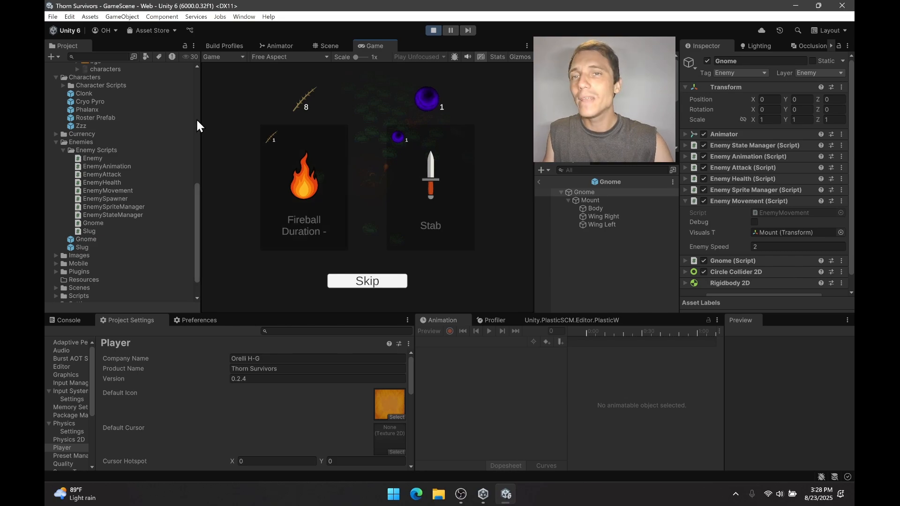
click(385, 285)
key(d)
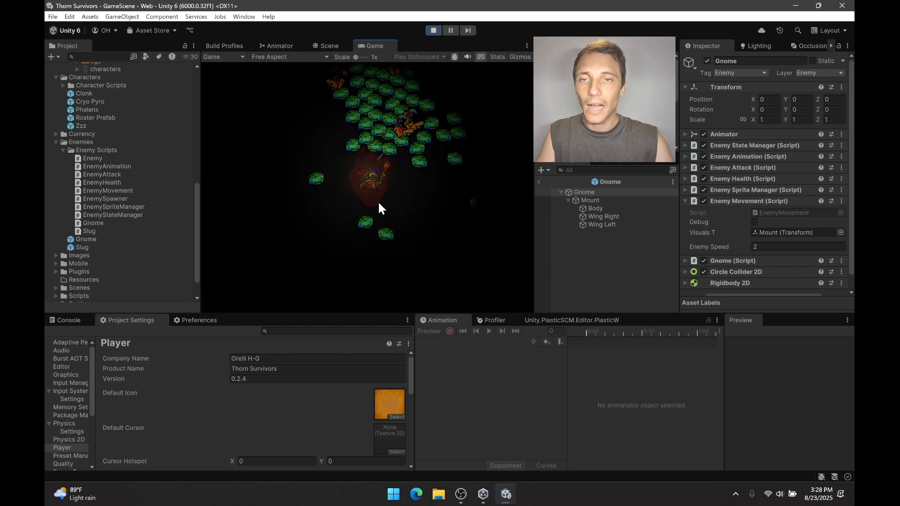
key(s)
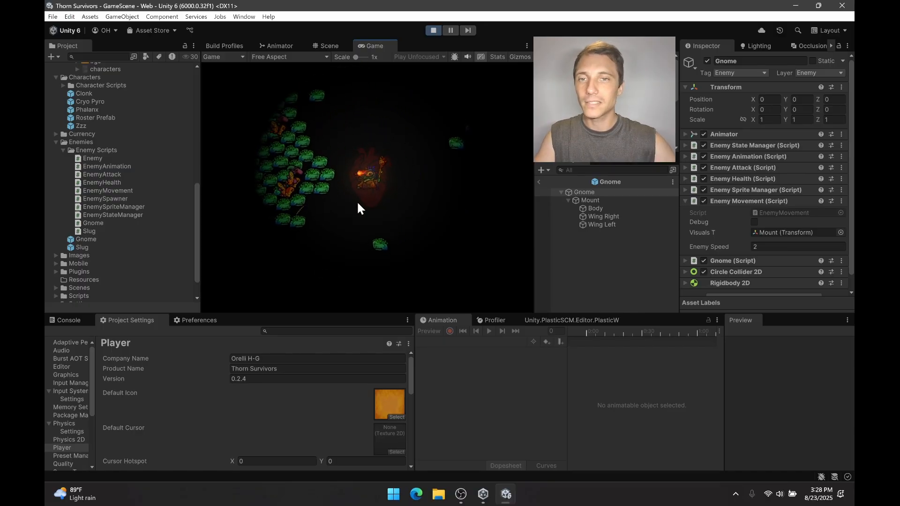
key(w)
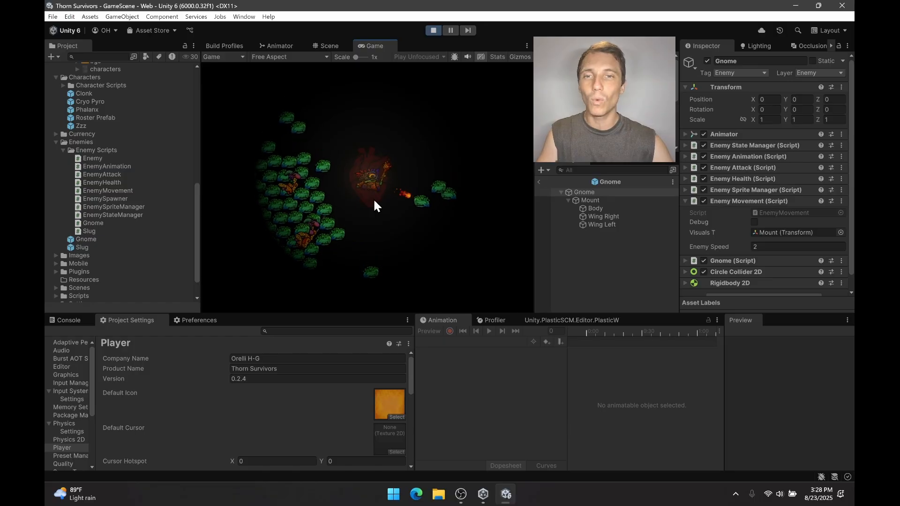
click(433, 31)
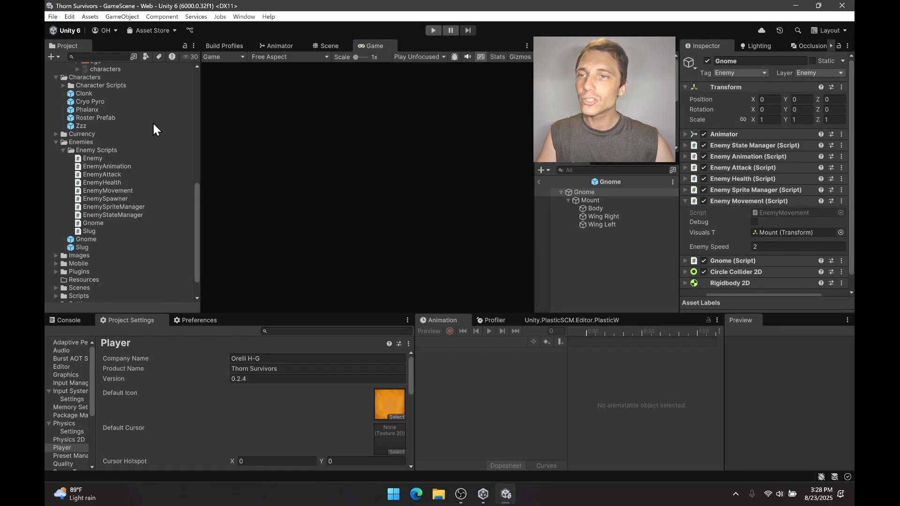
Collapse the Blackthornprod, Characters and Enemies folders in the project's assets.
scroll(113, 245, down, 2)
scroll(105, 249, up, 20)
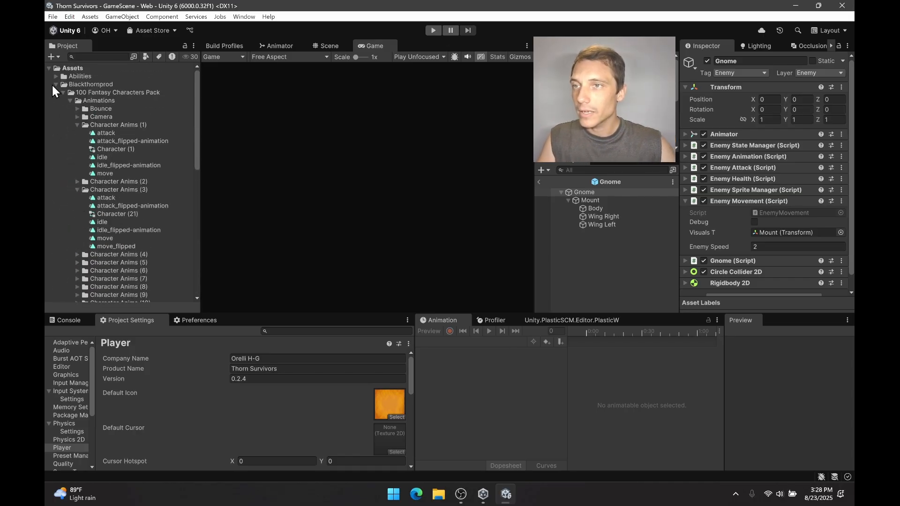
click(54, 84)
click(57, 92)
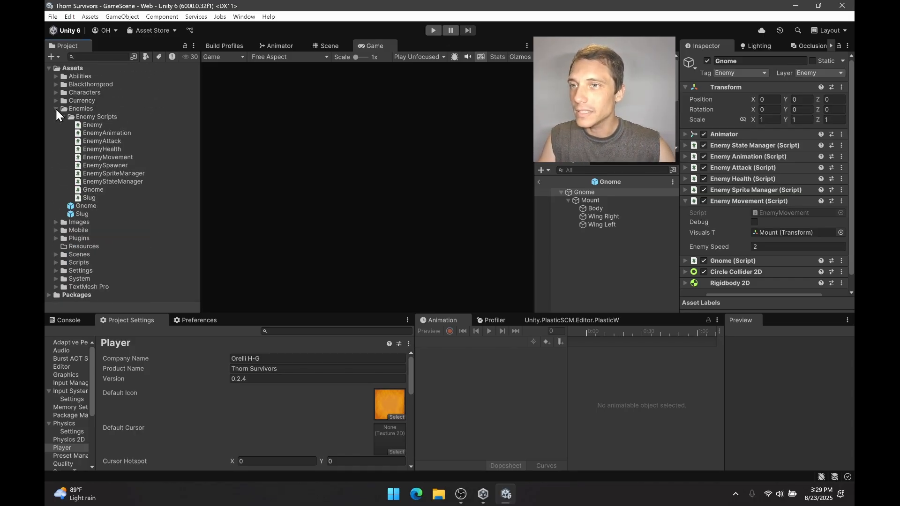
click(56, 109)
Open CharacterSelectScene from the Scenes folder and give it a short test run.
click(57, 150)
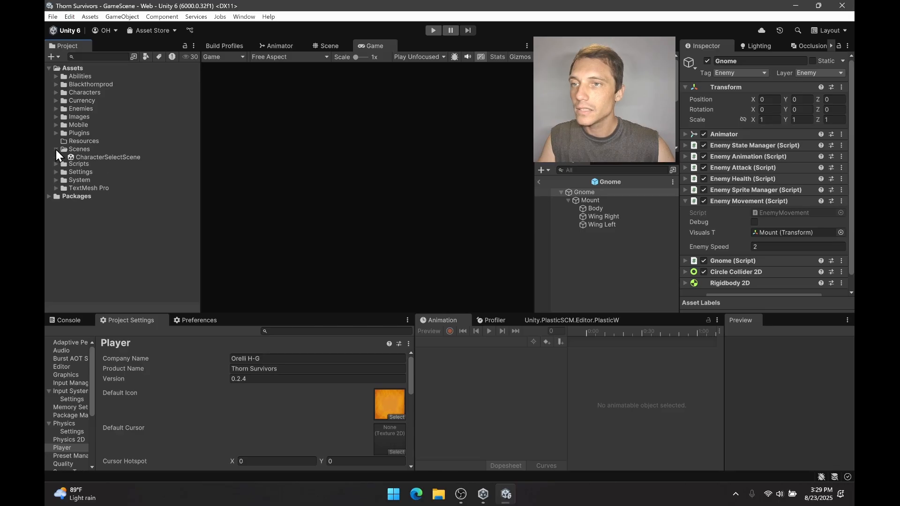
double_click(119, 158)
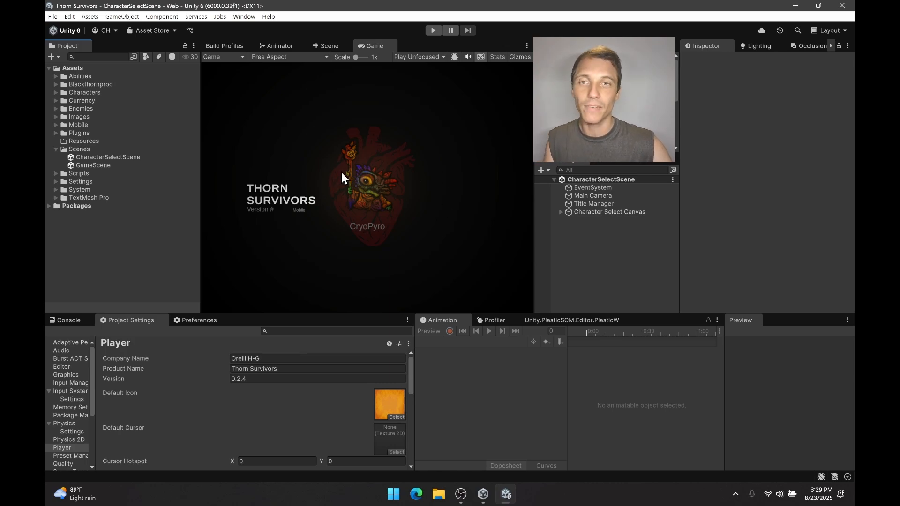
click(431, 31)
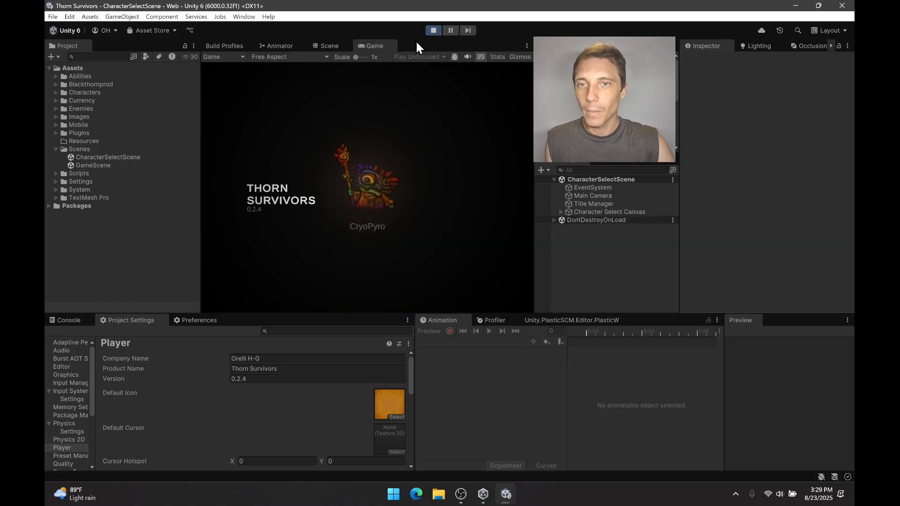
click(433, 30)
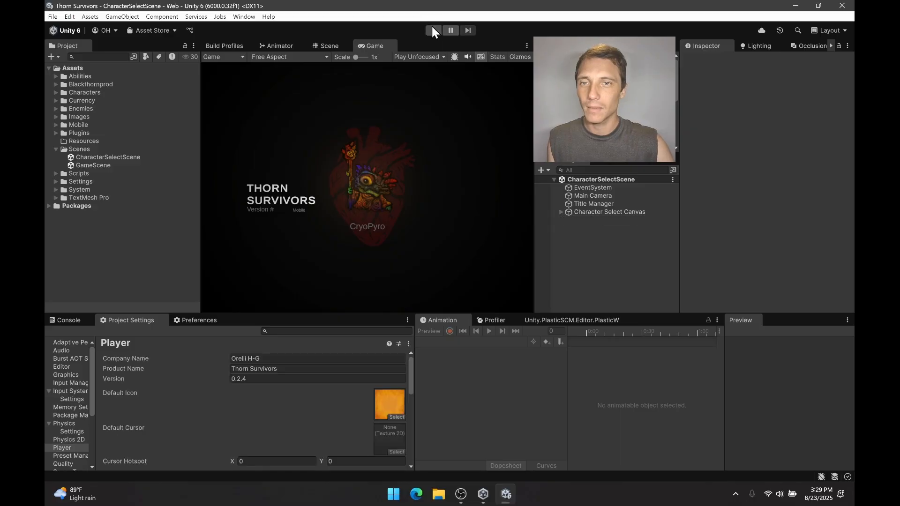